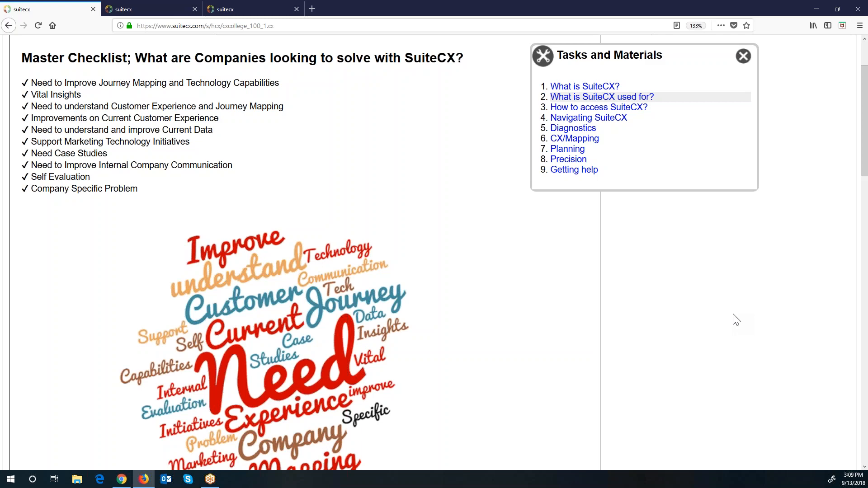
Step: Open the '3. How to access SuiteCX?' help page with the sign-in example and supported browsers
{"action": "scroll", "coordinate": [731, 325], "scroll_direction": "down", "scroll_amount": 3}
{"action": "scroll", "coordinate": [731, 327], "scroll_direction": "up", "scroll_amount": 3}
{"action": "left_click", "coordinate": [631, 110]}
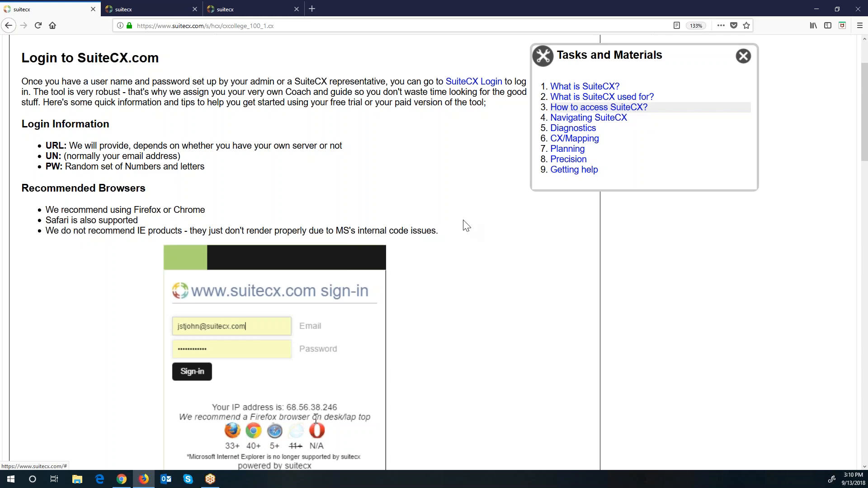
{"action": "scroll", "coordinate": [467, 253], "scroll_direction": "down", "scroll_amount": 3}
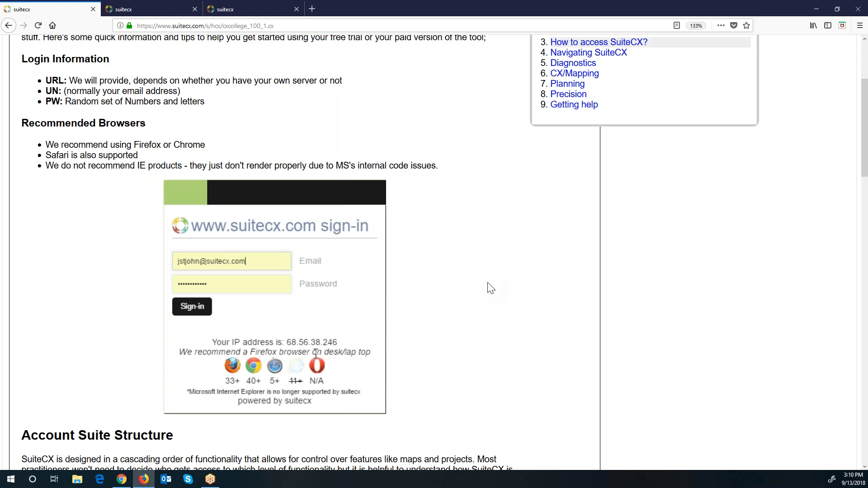
{"action": "scroll", "coordinate": [491, 288], "scroll_direction": "down", "scroll_amount": 5}
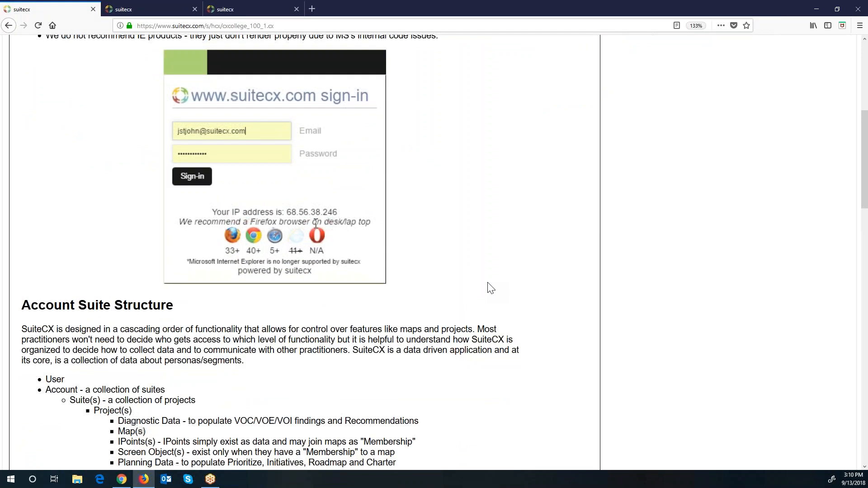
{"action": "scroll", "coordinate": [491, 288], "scroll_direction": "up", "scroll_amount": 3}
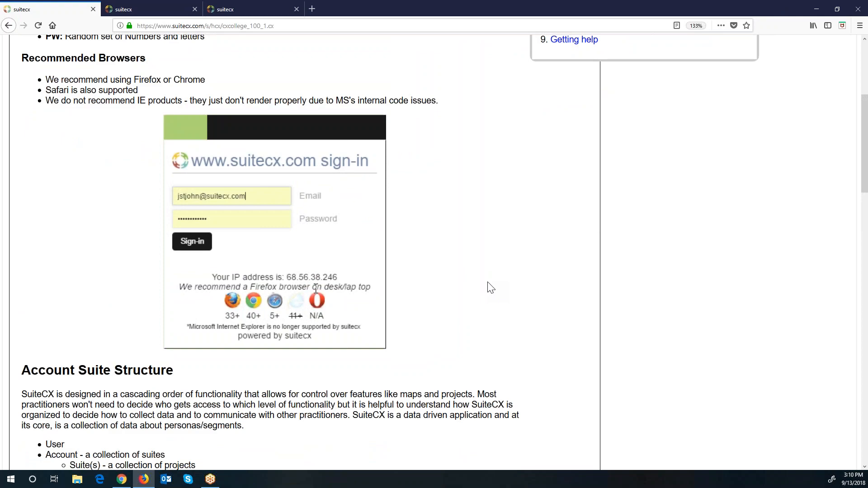
{"action": "scroll", "coordinate": [491, 288], "scroll_direction": "up", "scroll_amount": 8}
{"action": "scroll", "coordinate": [490, 288], "scroll_direction": "down", "scroll_amount": 10}
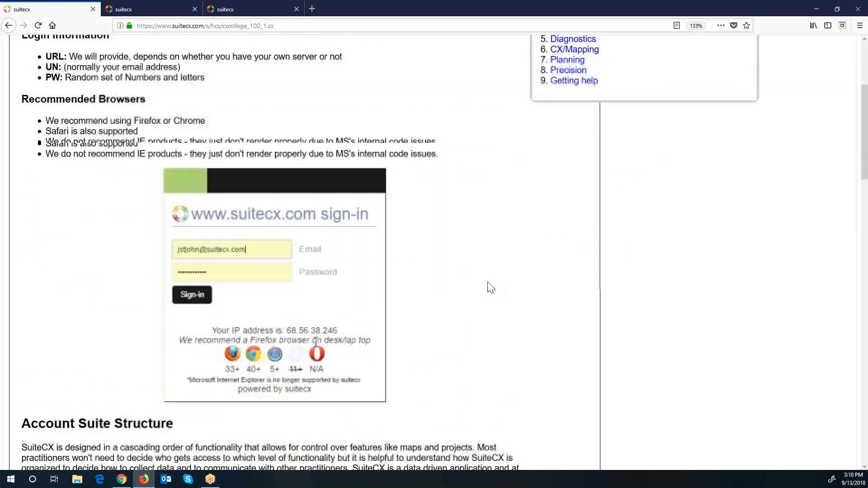
{"action": "scroll", "coordinate": [490, 288], "scroll_direction": "down", "scroll_amount": 12}
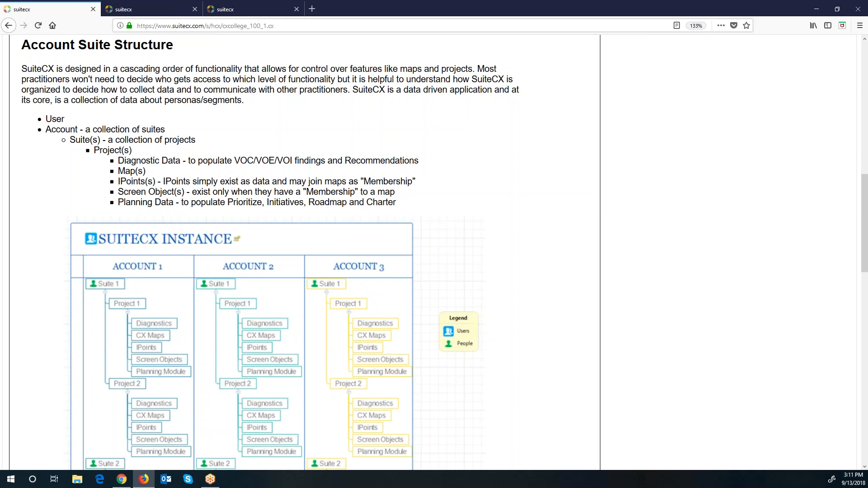
{"action": "scroll", "coordinate": [556, 336], "scroll_direction": "down", "scroll_amount": 3}
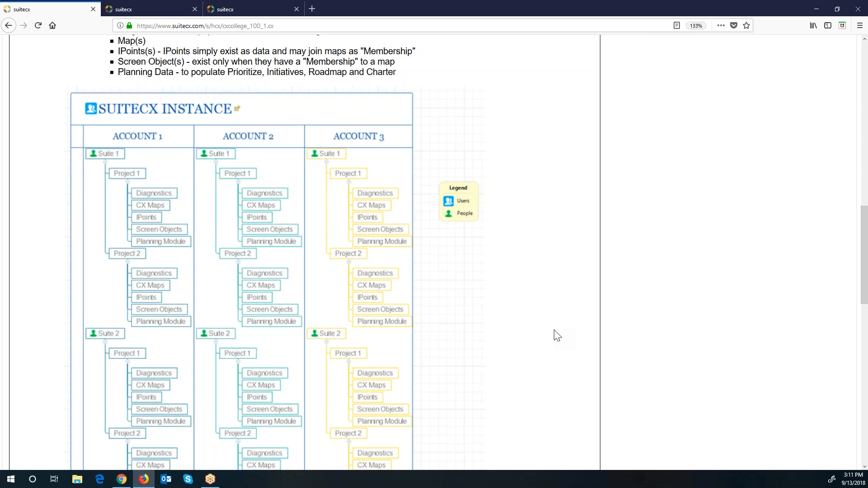
{"action": "scroll", "coordinate": [557, 336], "scroll_direction": "up", "scroll_amount": 4}
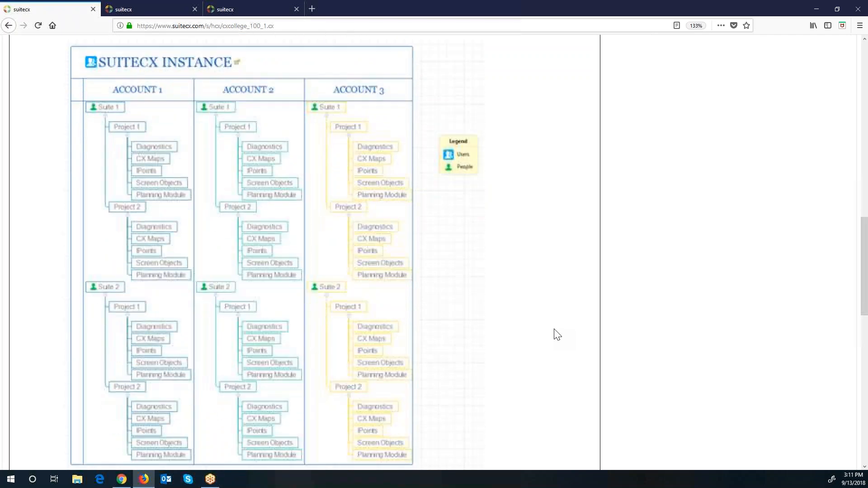
{"action": "scroll", "coordinate": [557, 335], "scroll_direction": "up", "scroll_amount": 10}
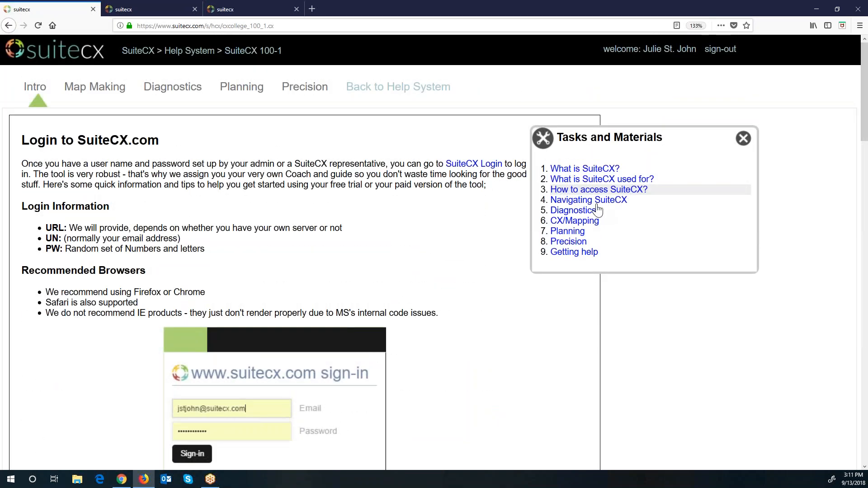
Step: Read the '4. Navigating SuiteCX' help page, then bring up the trial project's Getting Started page
{"action": "left_click", "coordinate": [598, 202]}
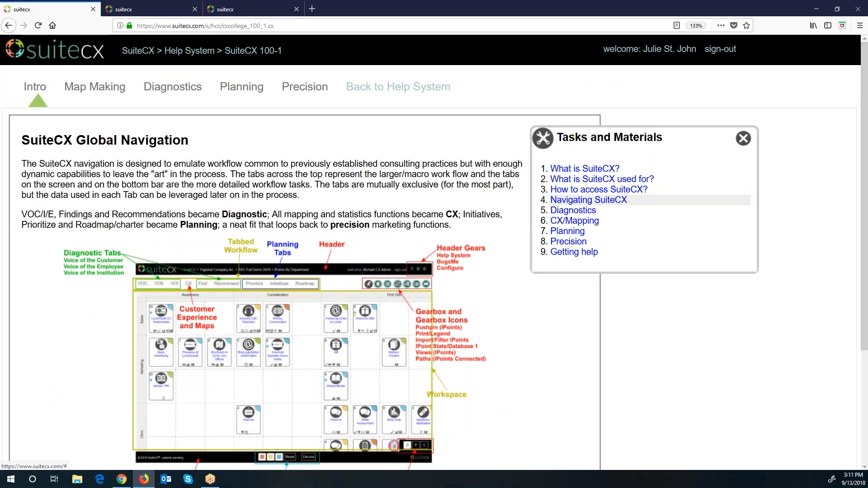
{"action": "scroll", "coordinate": [566, 326], "scroll_direction": "down", "scroll_amount": 3}
{"action": "scroll", "coordinate": [566, 326], "scroll_direction": "up", "scroll_amount": 3}
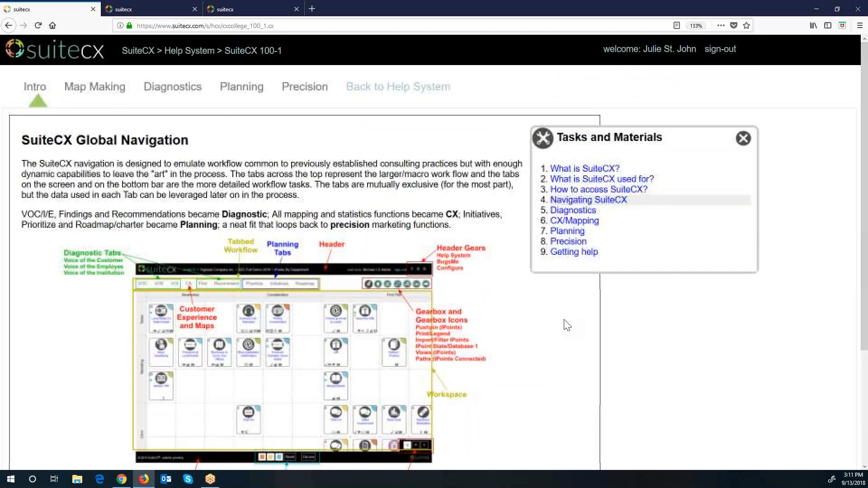
{"action": "left_click", "coordinate": [252, 13]}
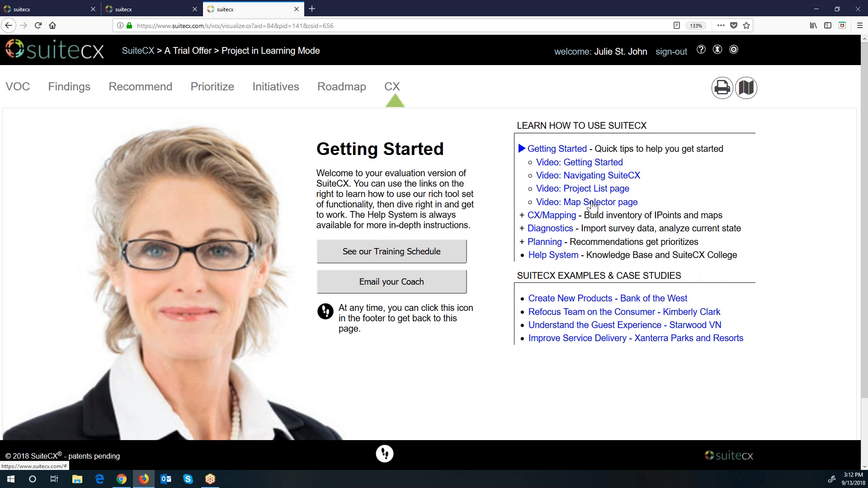
Step: Browse the CX/Mapping help topics, from Map Selector through Hybrid Maps to IPoint Statistics
{"action": "left_click", "coordinate": [552, 221]}
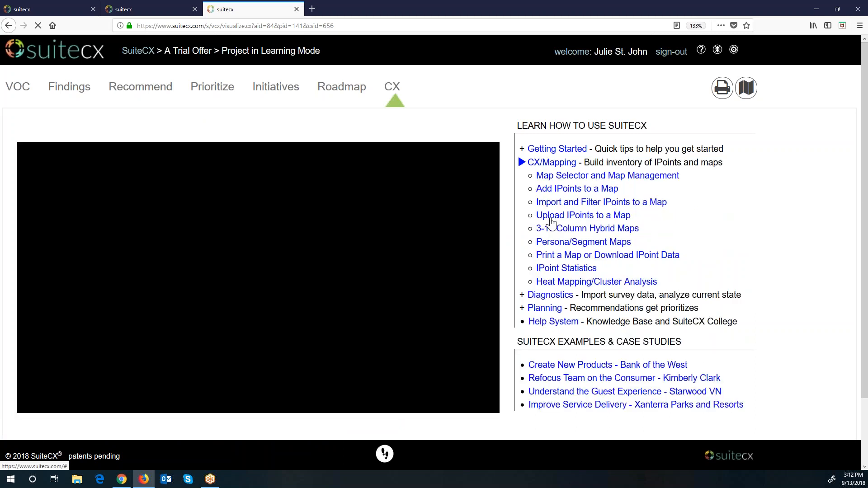
{"action": "left_click", "coordinate": [565, 177]}
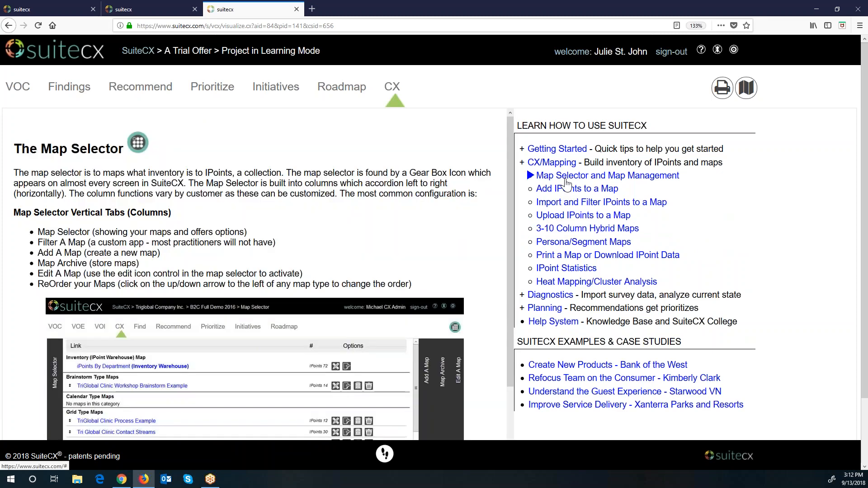
{"action": "left_click", "coordinate": [563, 190]}
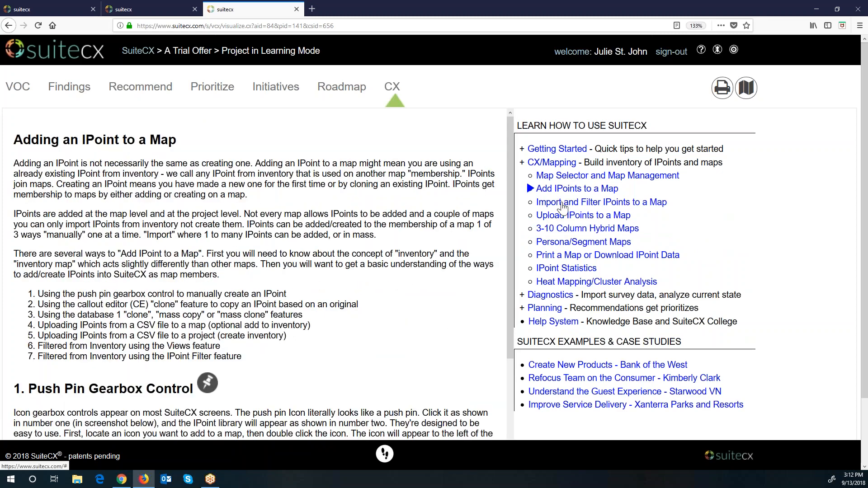
{"action": "left_click", "coordinate": [562, 204]}
{"action": "left_click", "coordinate": [562, 217]}
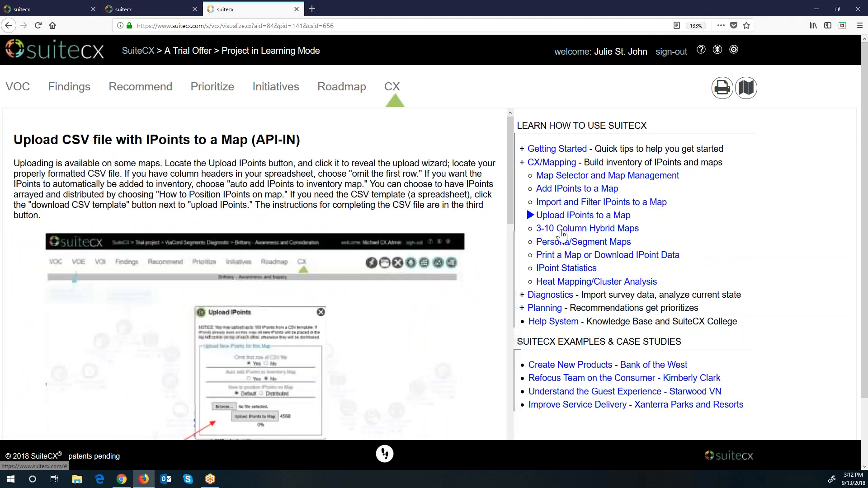
{"action": "left_click", "coordinate": [562, 231]}
{"action": "left_click", "coordinate": [559, 255]}
{"action": "left_click", "coordinate": [565, 268]}
Step: Browse the Diagnostics topics (VOC, Verbatims, Maturity Model, Heat Mapping), then open Planning's Getting Started
{"action": "left_click", "coordinate": [550, 294]}
{"action": "left_click", "coordinate": [551, 191]}
{"action": "left_click", "coordinate": [549, 203]}
{"action": "left_click", "coordinate": [549, 215]}
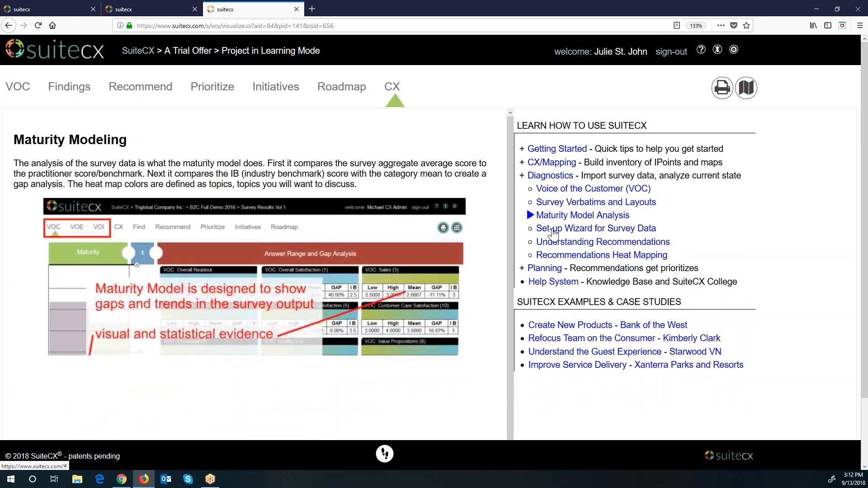
{"action": "left_click", "coordinate": [547, 228]}
{"action": "left_click", "coordinate": [549, 242]}
{"action": "left_click", "coordinate": [549, 255]}
{"action": "left_click", "coordinate": [548, 270]}
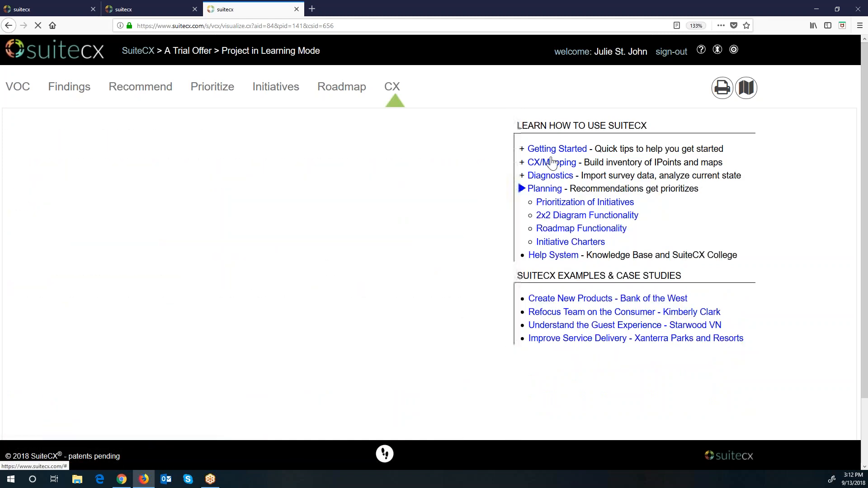
{"action": "left_click", "coordinate": [552, 151]}
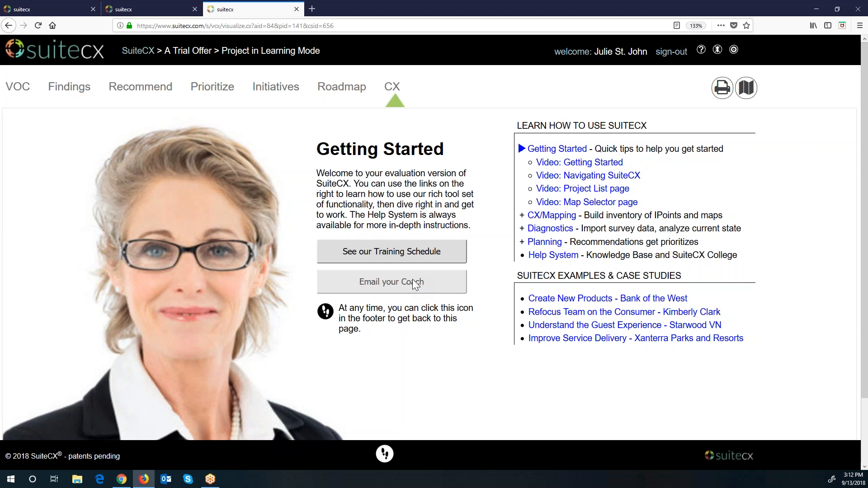
Step: View the IPoints by Department journey map, then return to the Global Navigation help page
{"action": "left_click", "coordinate": [393, 87]}
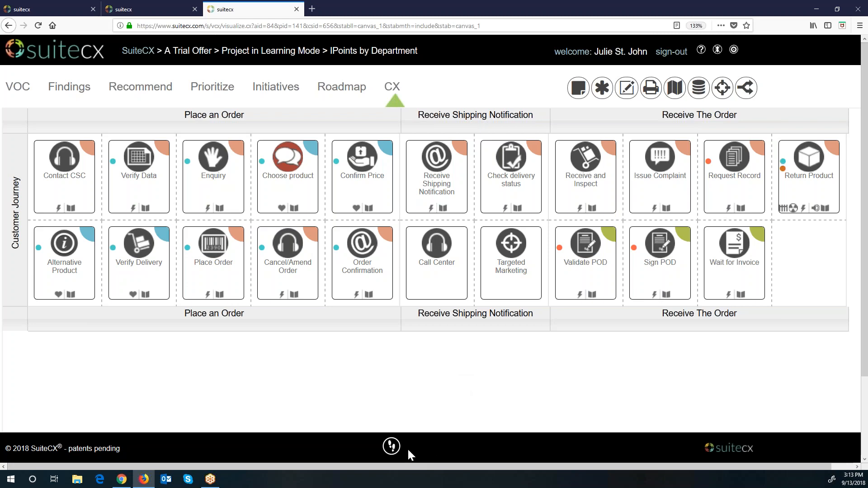
{"action": "left_click", "coordinate": [393, 449]}
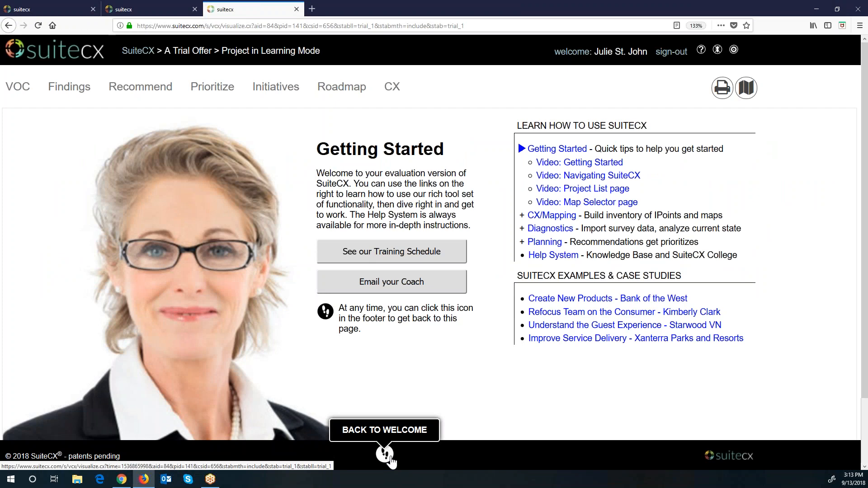
{"action": "left_click", "coordinate": [61, 14]}
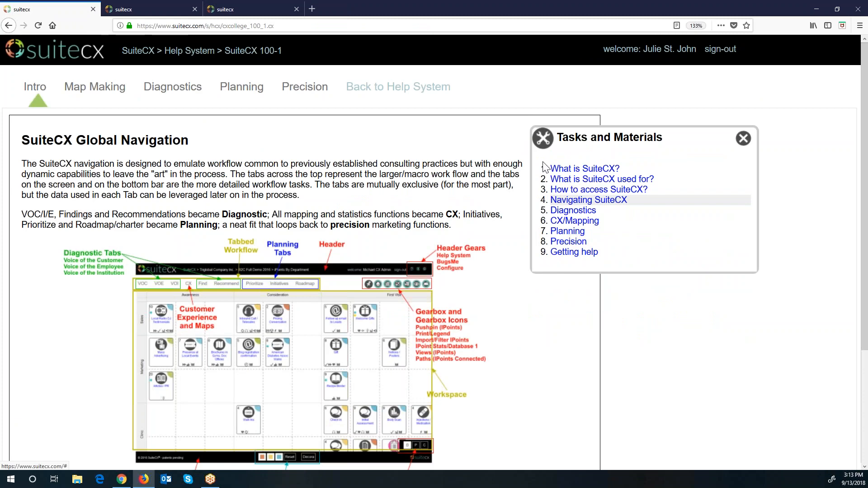
Step: Show the Triglobal Company Inc. project list, scrolled down to Triglobal Air/Retail/Insurance/Automotive
{"action": "left_click", "coordinate": [166, 9]}
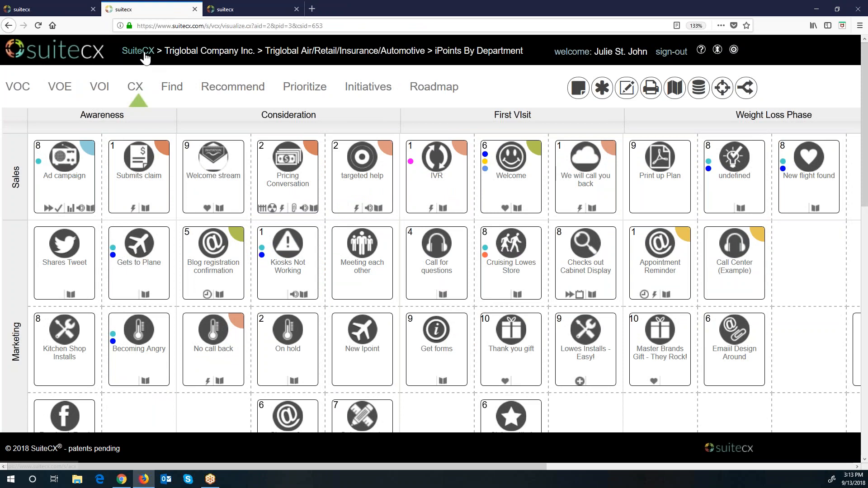
{"action": "left_click", "coordinate": [189, 55]}
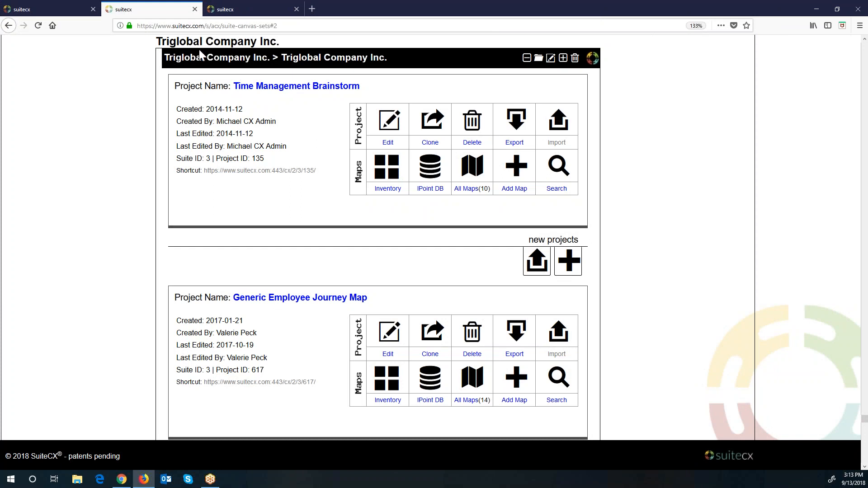
{"action": "left_click", "coordinate": [269, 8]}
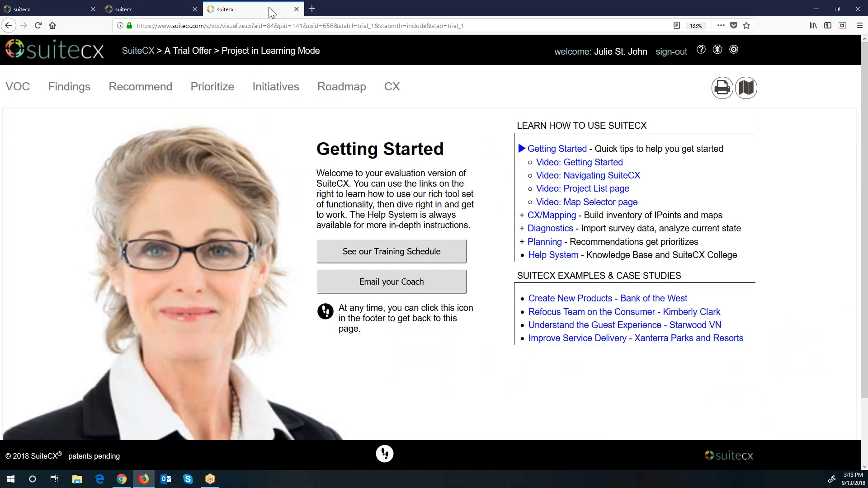
{"action": "left_click", "coordinate": [158, 13]}
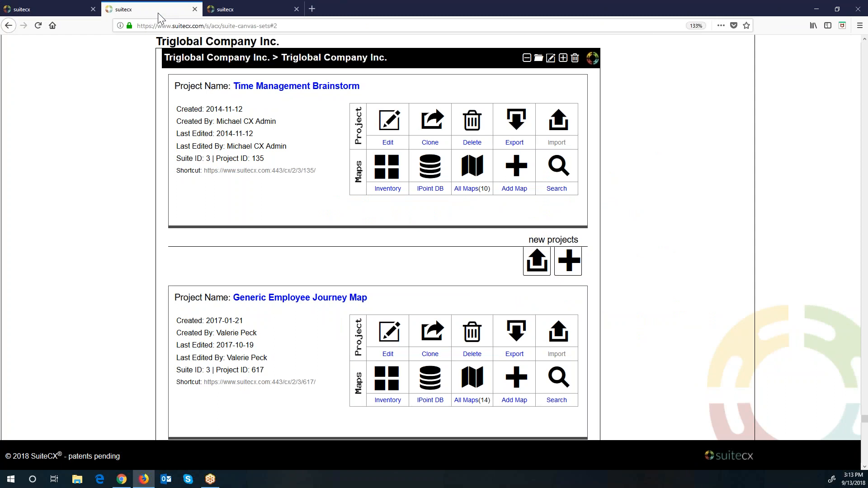
{"action": "scroll", "coordinate": [138, 200], "scroll_direction": "down", "scroll_amount": 3}
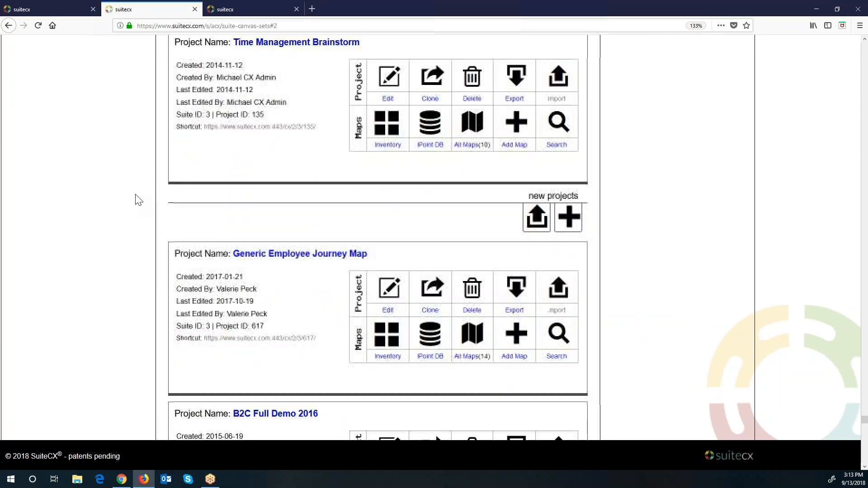
{"action": "scroll", "coordinate": [138, 200], "scroll_direction": "down", "scroll_amount": 12}
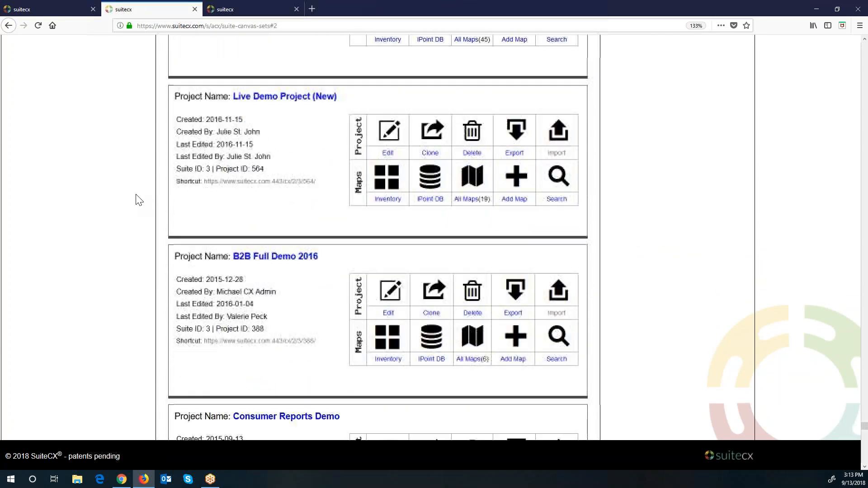
{"action": "scroll", "coordinate": [138, 200], "scroll_direction": "down", "scroll_amount": 9}
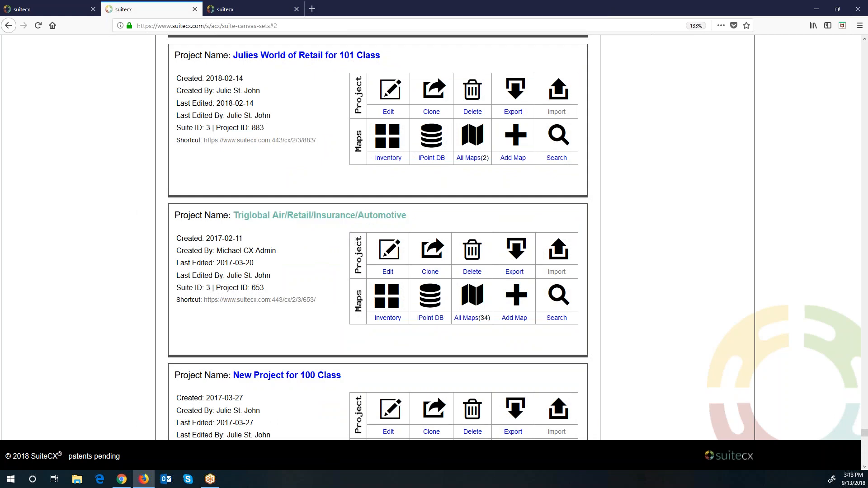
{"action": "scroll", "coordinate": [333, 285], "scroll_direction": "down", "scroll_amount": 2}
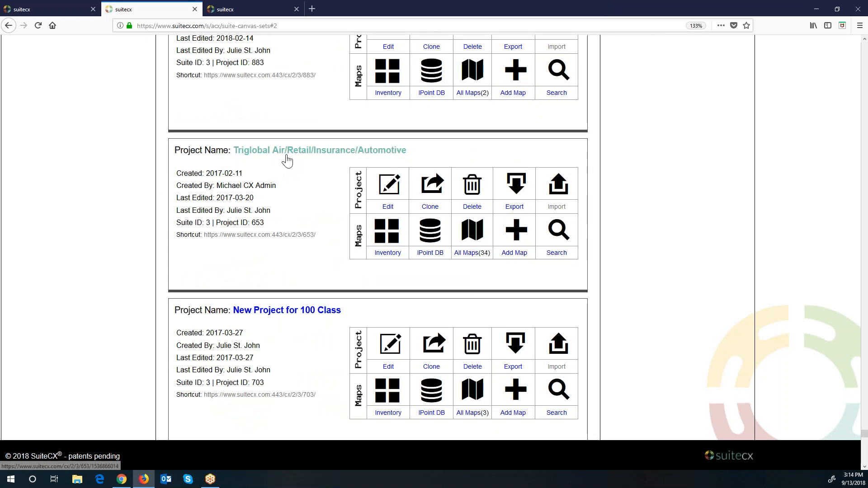
Step: View the Triglobal Air/Retail/Insurance/Automotive map and VOC results, then scroll the Global Navigation help
{"action": "left_click", "coordinate": [351, 154]}
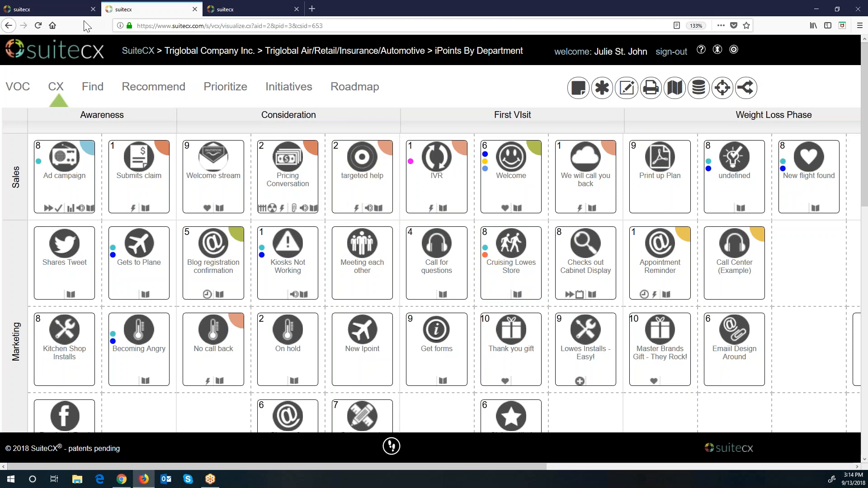
{"action": "left_click", "coordinate": [15, 88]}
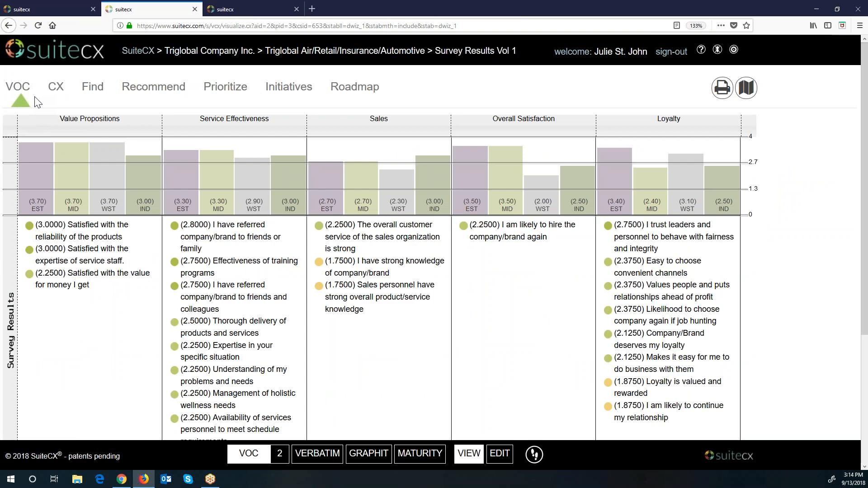
{"action": "left_click", "coordinate": [46, 11]}
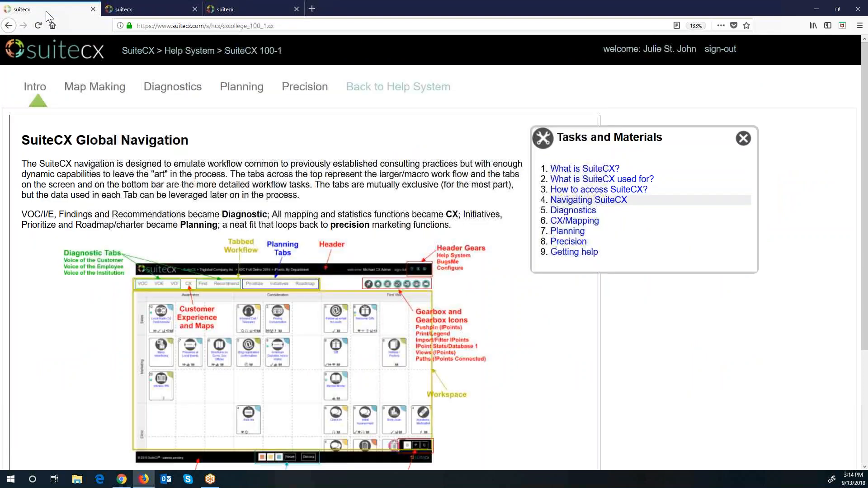
{"action": "scroll", "coordinate": [393, 276], "scroll_direction": "down", "scroll_amount": 3}
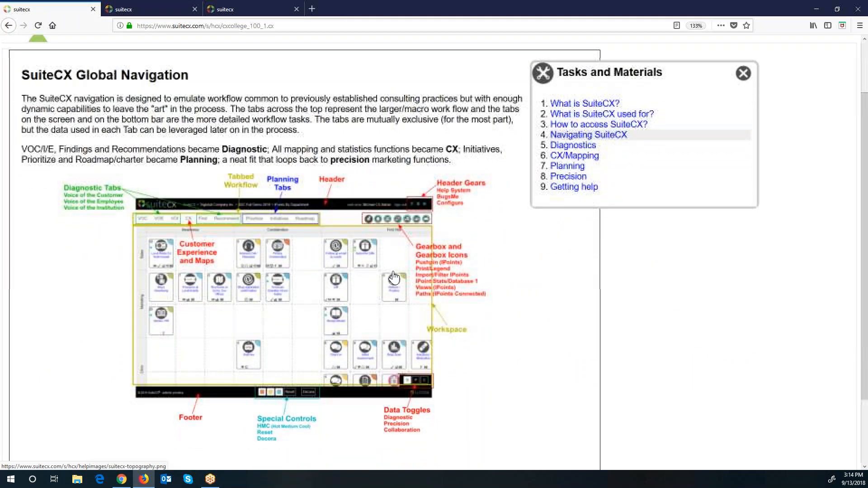
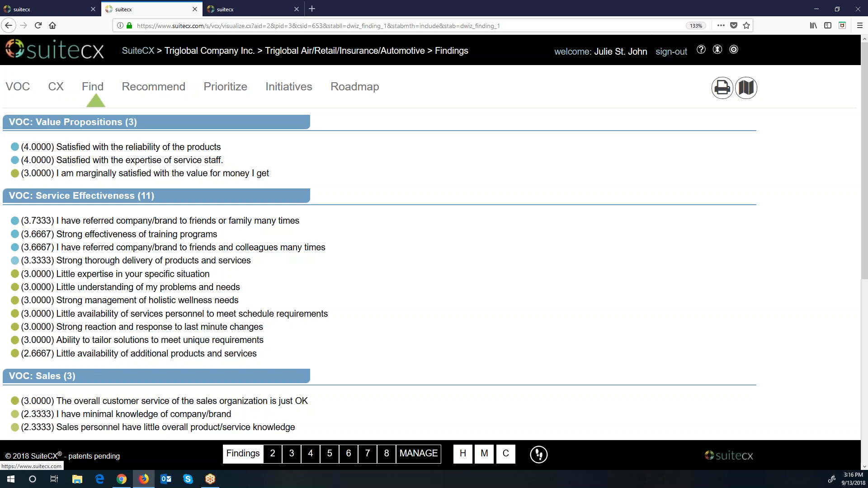
Step: Page through recommendation pages 2–9, including Brand Promise and Value Propositions, to the heat map
{"action": "left_click", "coordinate": [150, 93]}
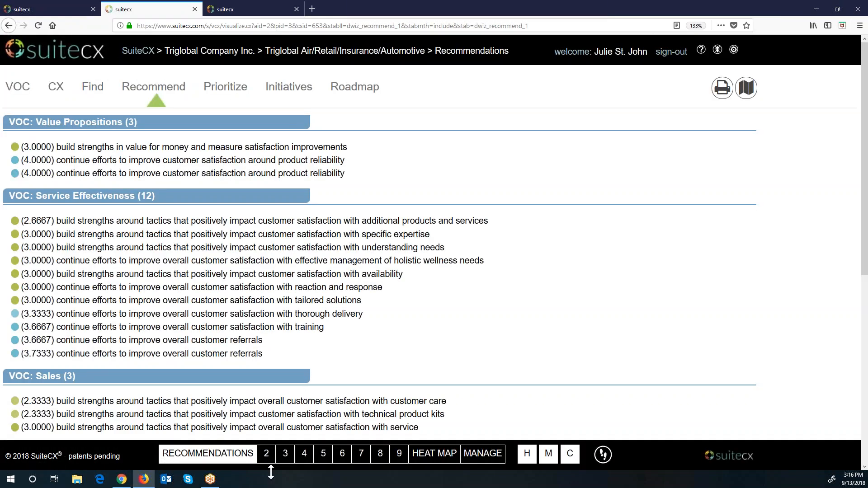
{"action": "left_click", "coordinate": [285, 454]}
{"action": "left_click", "coordinate": [302, 457]}
{"action": "left_click", "coordinate": [323, 457]}
{"action": "left_click", "coordinate": [342, 457]}
{"action": "left_click", "coordinate": [364, 457]}
{"action": "left_click", "coordinate": [381, 458]}
{"action": "left_click", "coordinate": [400, 458]}
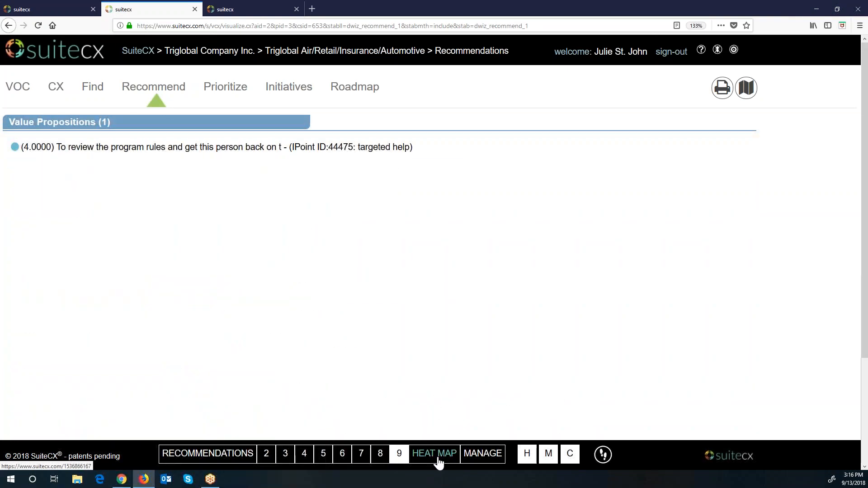
{"action": "left_click", "coordinate": [435, 458]}
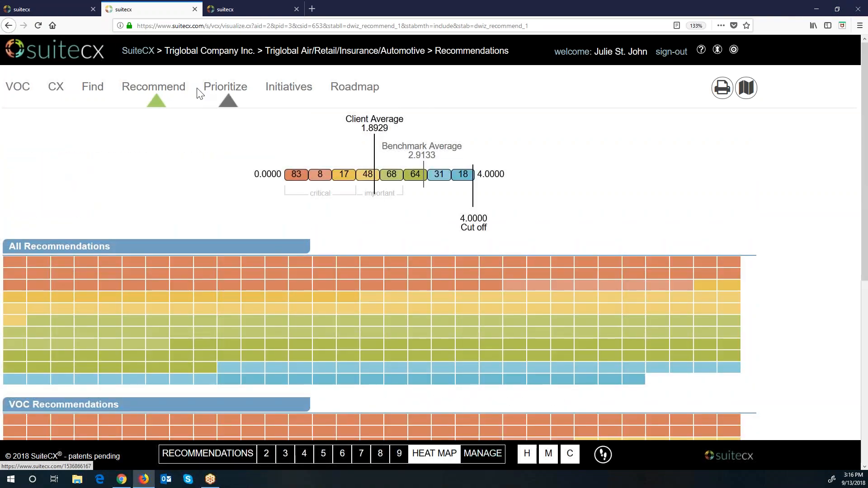
Step: Go through Prioritize and Prioritize Initiatives to the Initiatives chart and table
{"action": "left_click", "coordinate": [210, 94]}
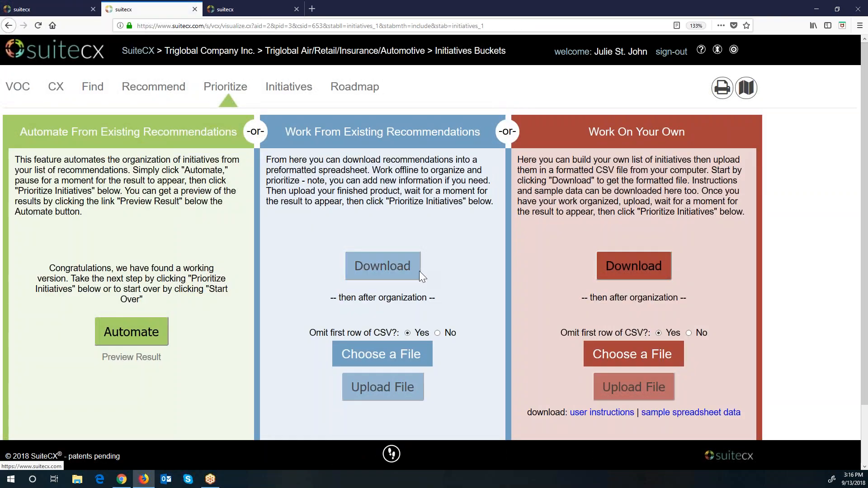
{"action": "scroll", "coordinate": [419, 271], "scroll_direction": "down", "scroll_amount": 2}
{"action": "left_click", "coordinate": [453, 432]}
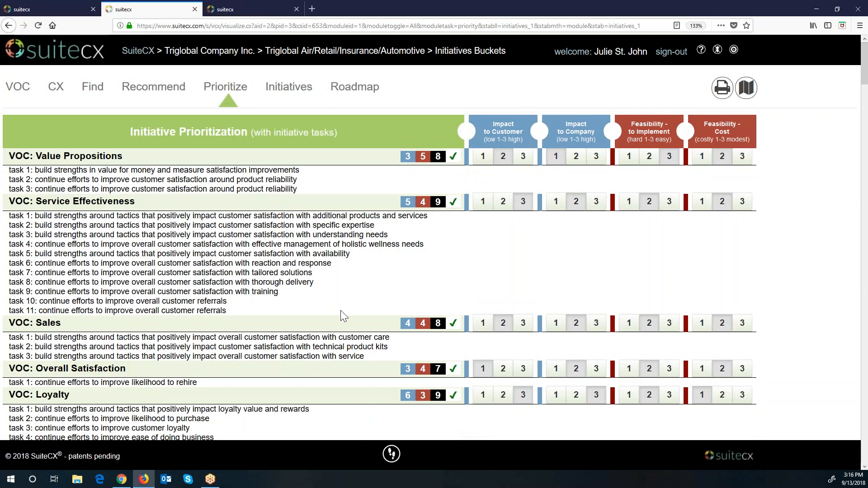
{"action": "scroll", "coordinate": [344, 310], "scroll_direction": "down", "scroll_amount": 7}
{"action": "scroll", "coordinate": [344, 309], "scroll_direction": "up", "scroll_amount": 7}
{"action": "left_click", "coordinate": [289, 87]}
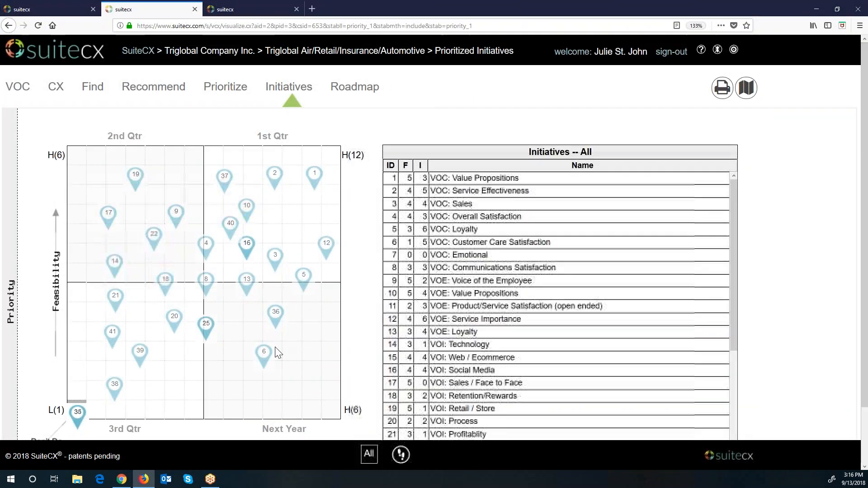
Step: View the quarterly Roadmap of initiatives, then return to the iPoints By Department CX canvas
{"action": "left_click", "coordinate": [354, 87]}
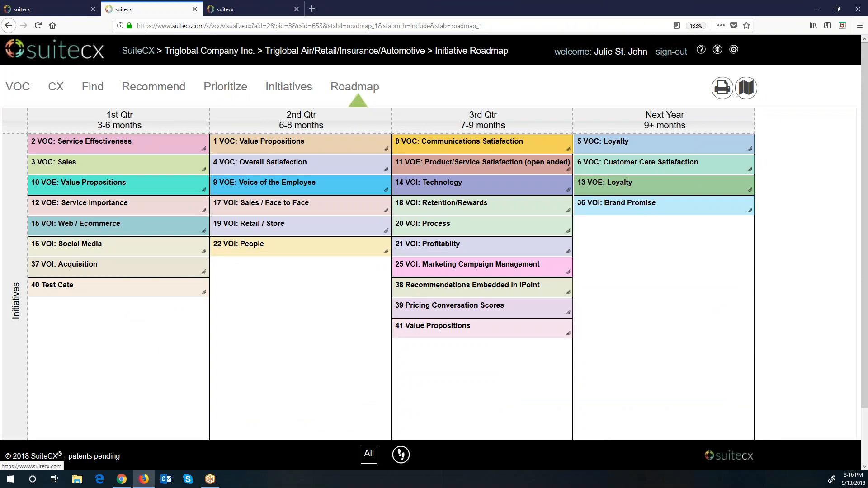
{"action": "left_click", "coordinate": [56, 87]}
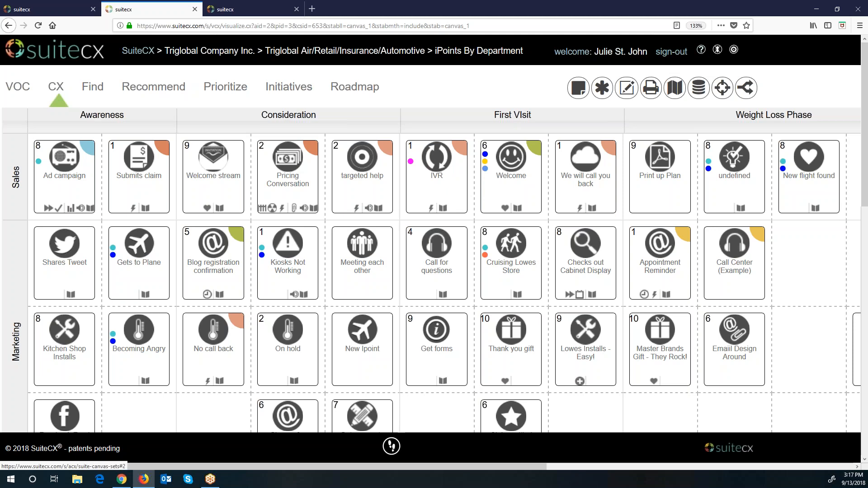
Step: View the SuiteCX Global Navigation help page, then the trial project's Getting Started page
{"action": "left_click", "coordinate": [55, 8]}
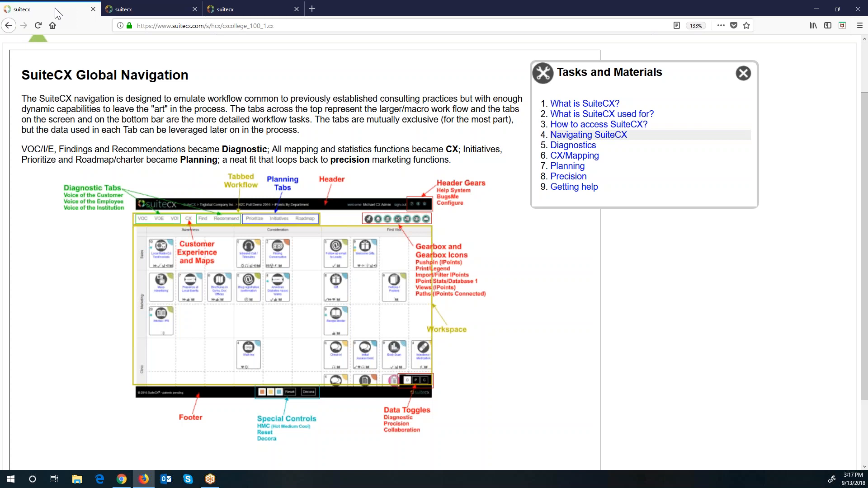
{"action": "left_click", "coordinate": [225, 10]}
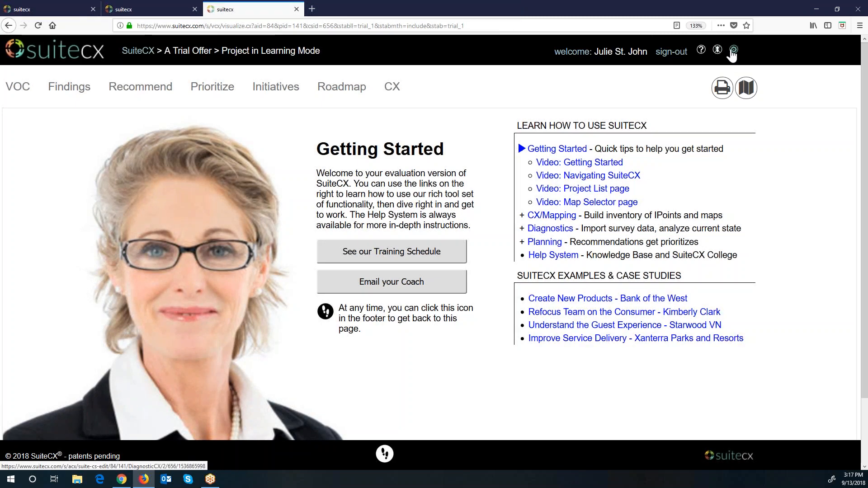
Step: Return to the iPoints By Department journey map and bring up the interaction point library
{"action": "left_click", "coordinate": [177, 10]}
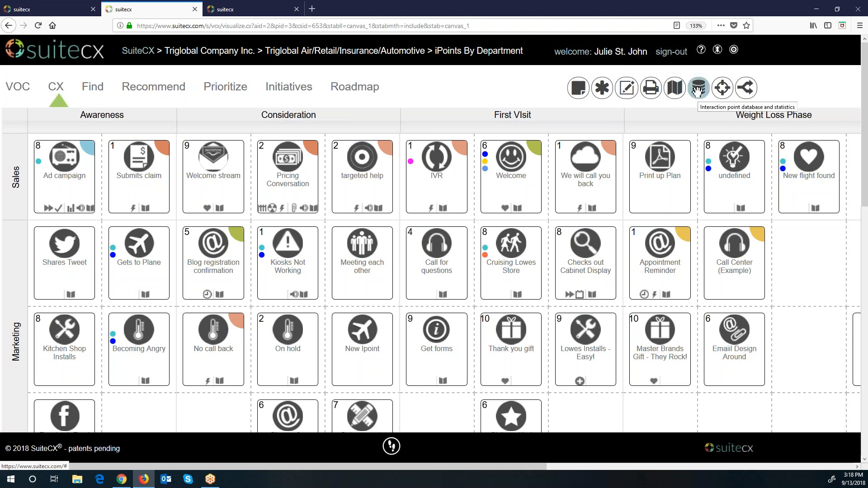
{"action": "left_click", "coordinate": [580, 88]}
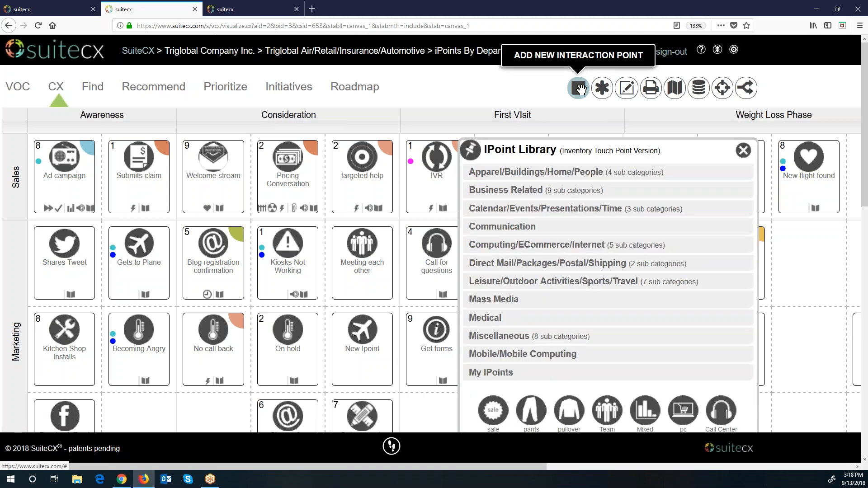
{"action": "left_click", "coordinate": [744, 151]}
{"action": "left_click", "coordinate": [602, 88]}
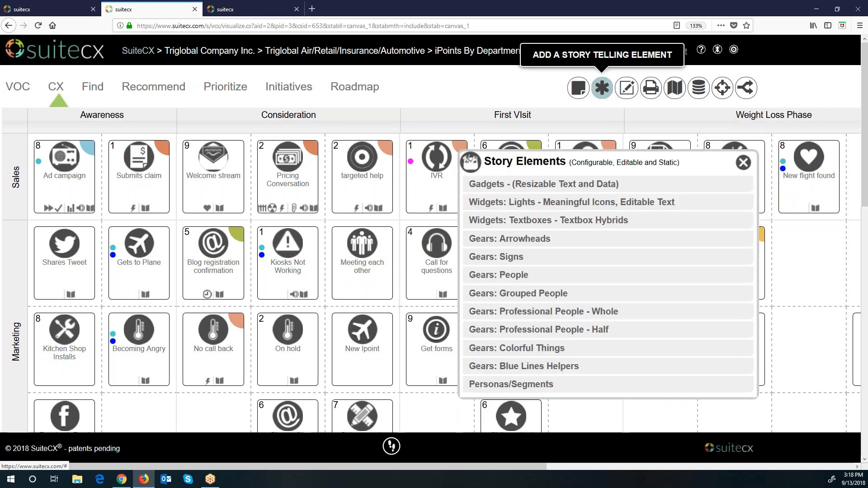
{"action": "left_click", "coordinate": [547, 380]}
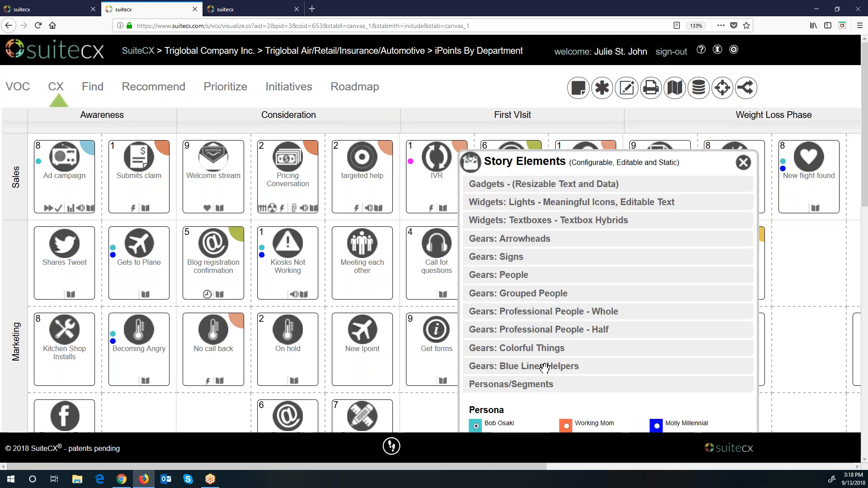
{"action": "left_click", "coordinate": [545, 367]}
{"action": "left_click", "coordinate": [544, 349]}
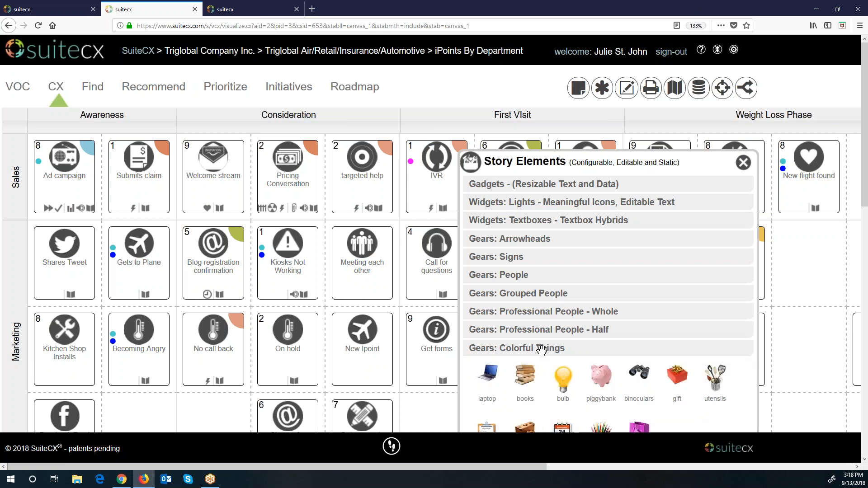
{"action": "left_click", "coordinate": [543, 331]}
{"action": "left_click", "coordinate": [544, 312]}
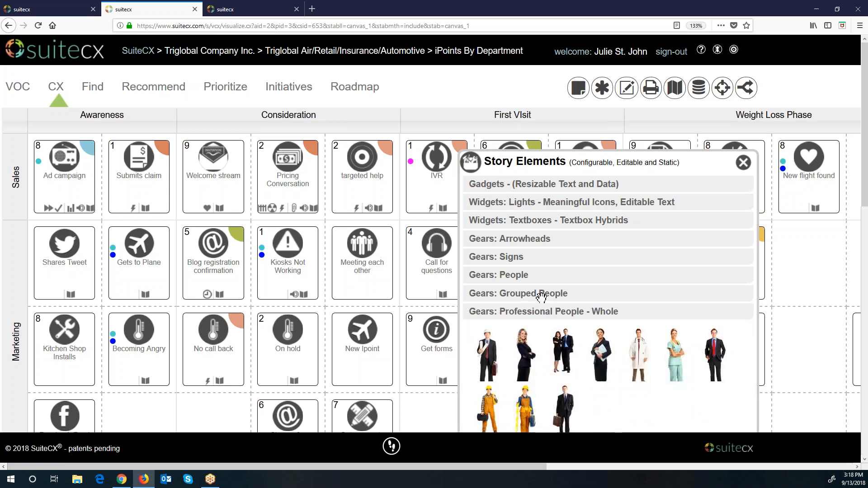
{"action": "left_click", "coordinate": [541, 297]}
{"action": "left_click", "coordinate": [510, 276]}
{"action": "left_click", "coordinate": [510, 259]}
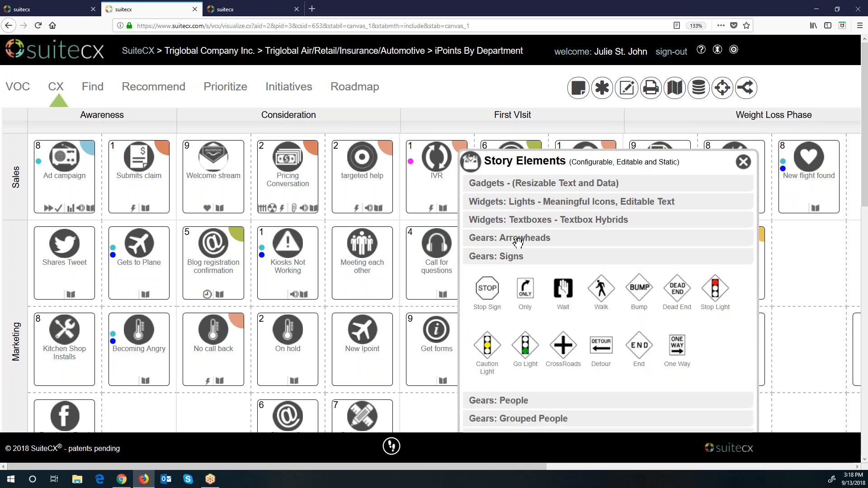
{"action": "left_click", "coordinate": [516, 239]}
{"action": "left_click", "coordinate": [525, 221]}
{"action": "left_click", "coordinate": [523, 202]}
{"action": "left_click", "coordinate": [531, 184]}
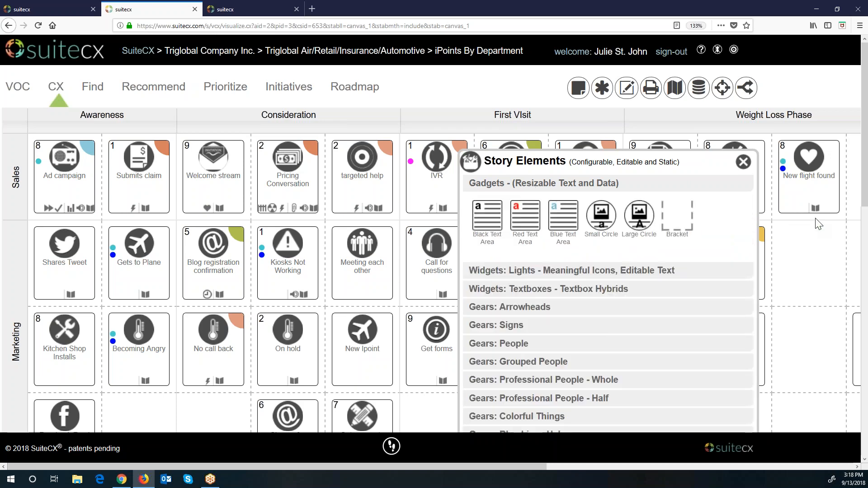
{"action": "left_click", "coordinate": [748, 165]}
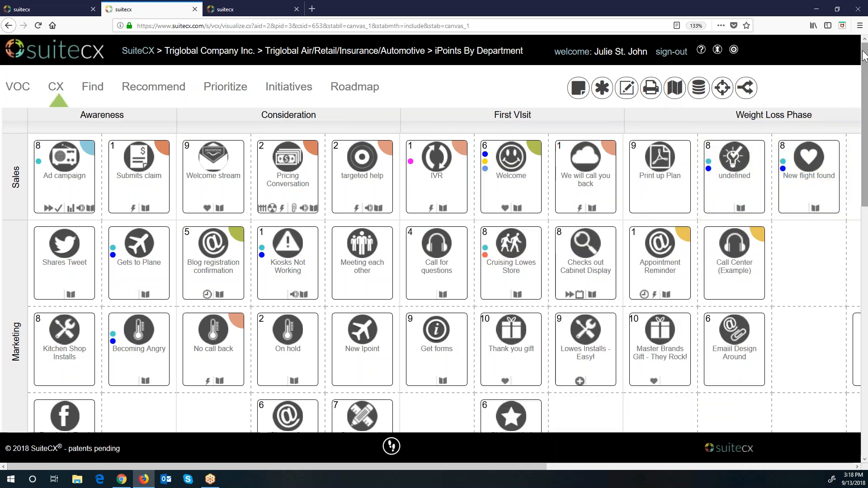
Step: Reduce the browser page zoom to 120%
{"action": "left_click", "coordinate": [859, 25]}
{"action": "left_click", "coordinate": [796, 114]}
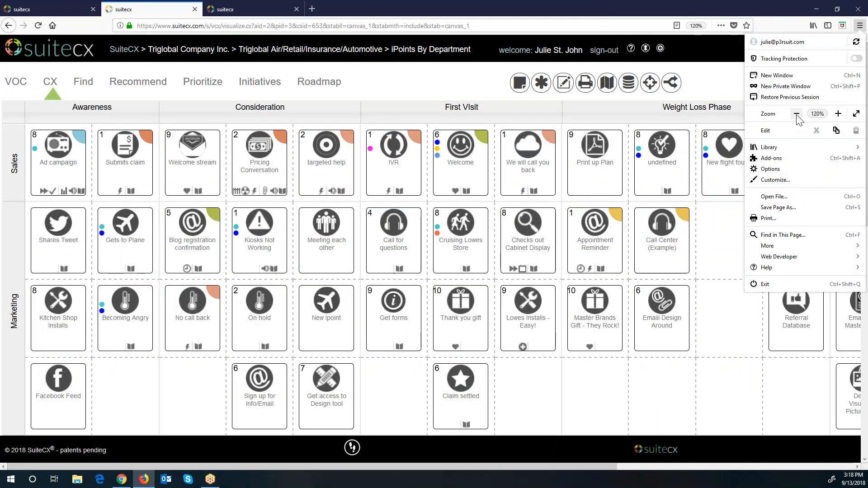
{"action": "left_click", "coordinate": [735, 98]}
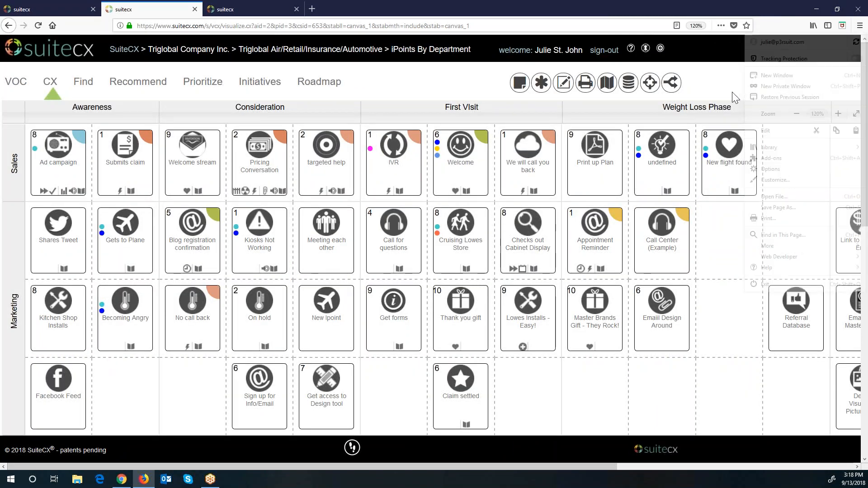
Step: Open and close the Edit Map settings, then show the Map Database export options
{"action": "left_click", "coordinate": [566, 83]}
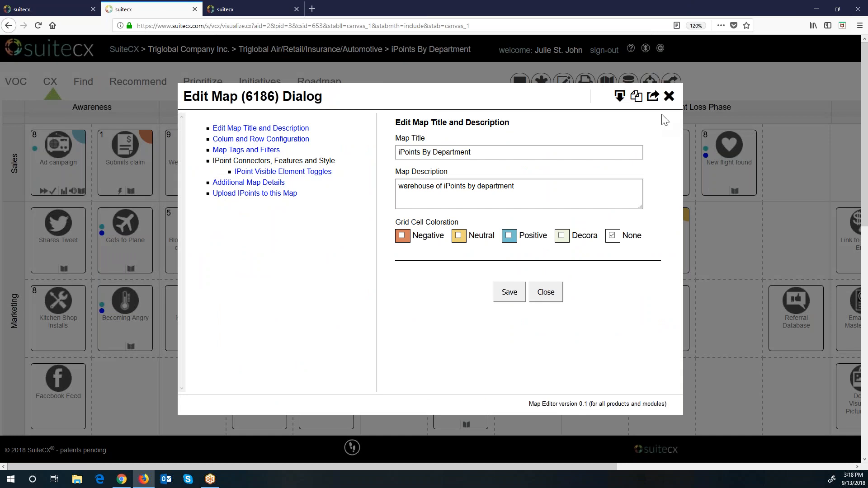
{"action": "left_click", "coordinate": [670, 97]}
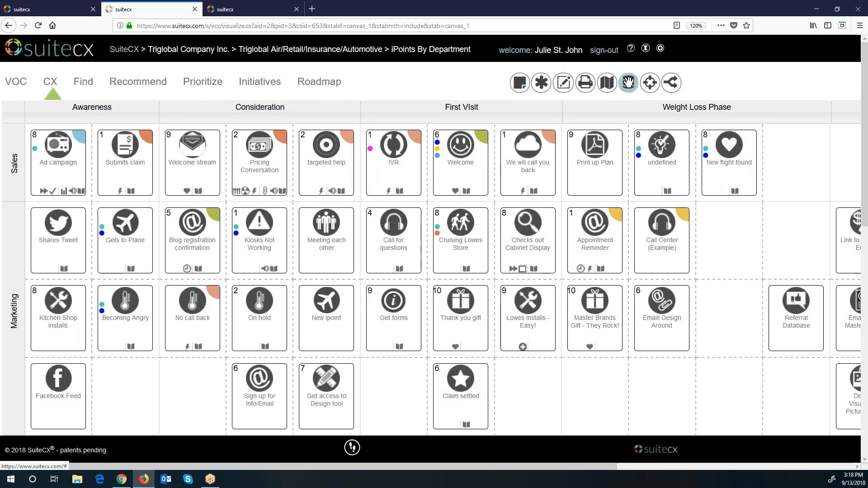
{"action": "left_click", "coordinate": [630, 87]}
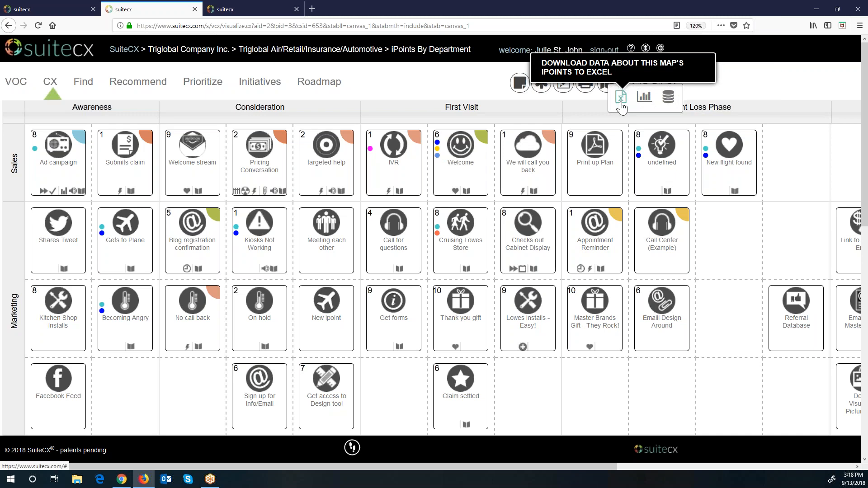
Step: Review the Map Statistic window (126 IPoints, CEM score 3.77, 99.2% completed), then close it
{"action": "left_click", "coordinate": [645, 101]}
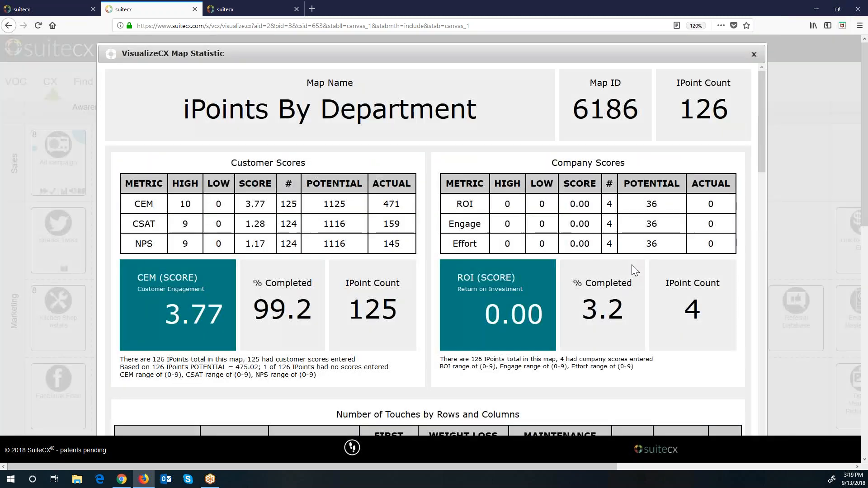
{"action": "scroll", "coordinate": [631, 264], "scroll_direction": "down", "scroll_amount": 10}
{"action": "scroll", "coordinate": [630, 264], "scroll_direction": "down", "scroll_amount": 5}
{"action": "scroll", "coordinate": [630, 264], "scroll_direction": "up", "scroll_amount": 5}
{"action": "scroll", "coordinate": [631, 266], "scroll_direction": "up", "scroll_amount": 12}
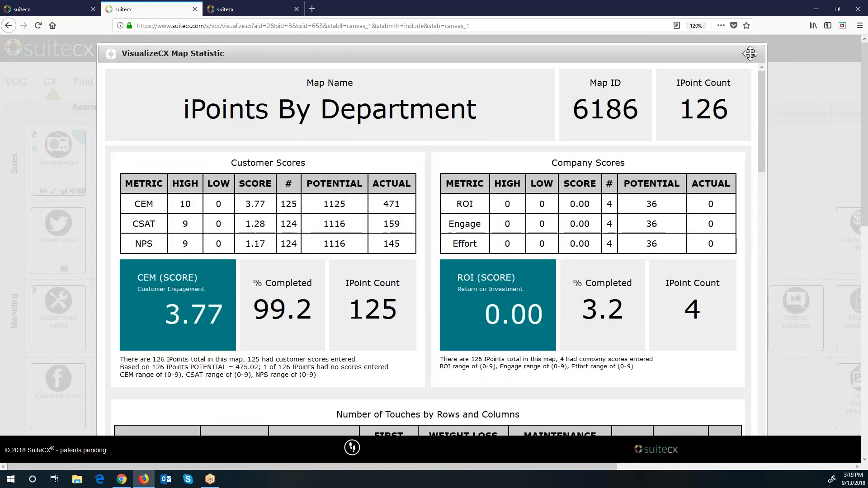
{"action": "left_click", "coordinate": [754, 55]}
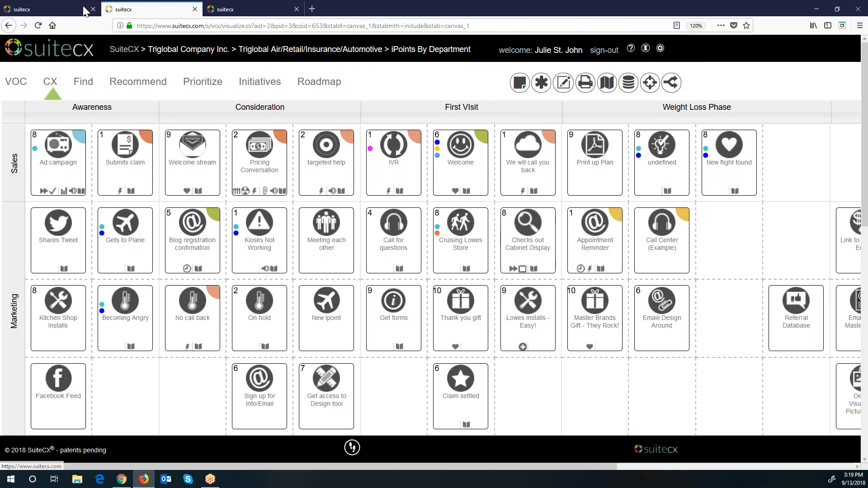
Step: On the help course tab, zoom to 133% and open the SuiteCX Diagnostics Features page
{"action": "left_click", "coordinate": [65, 10]}
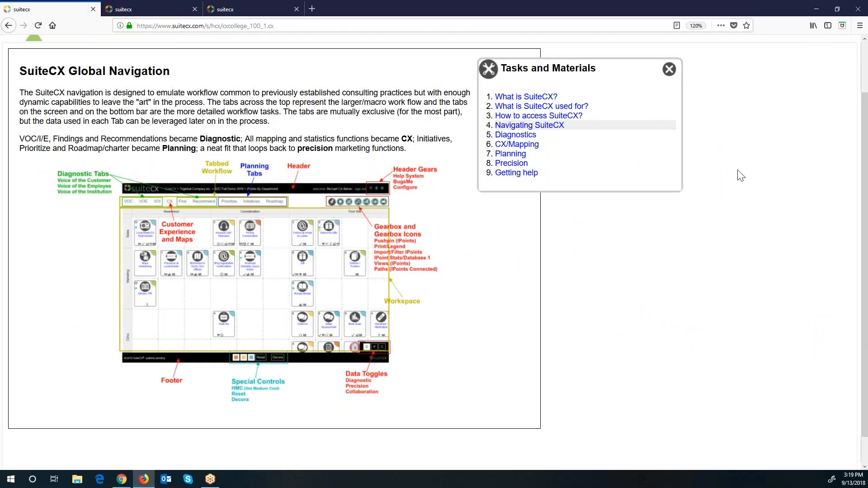
{"action": "left_click", "coordinate": [859, 25]}
{"action": "left_click", "coordinate": [838, 114]}
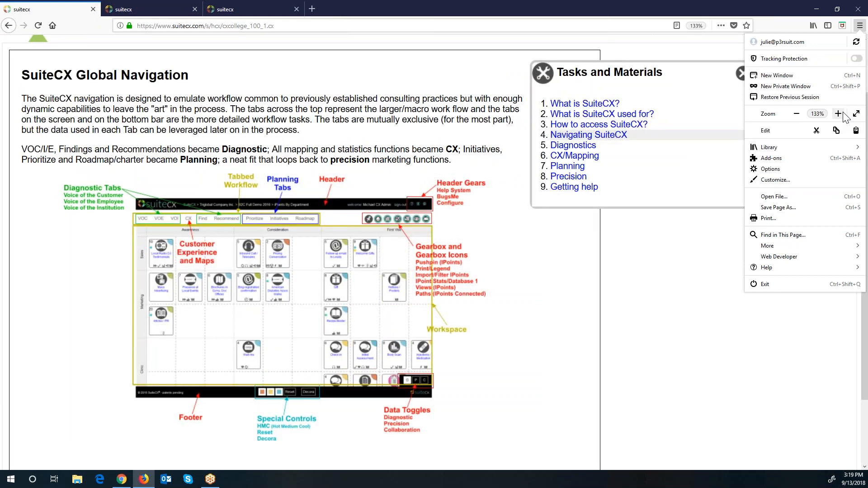
{"action": "left_click", "coordinate": [696, 278]}
{"action": "left_click", "coordinate": [574, 147]}
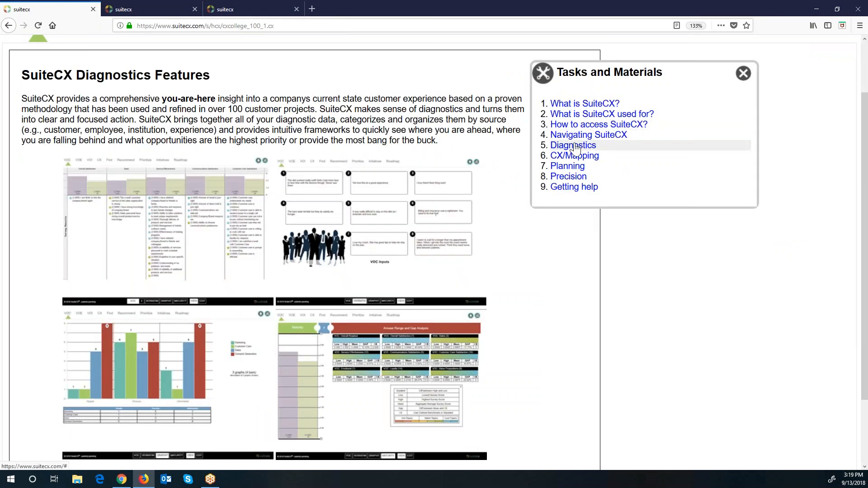
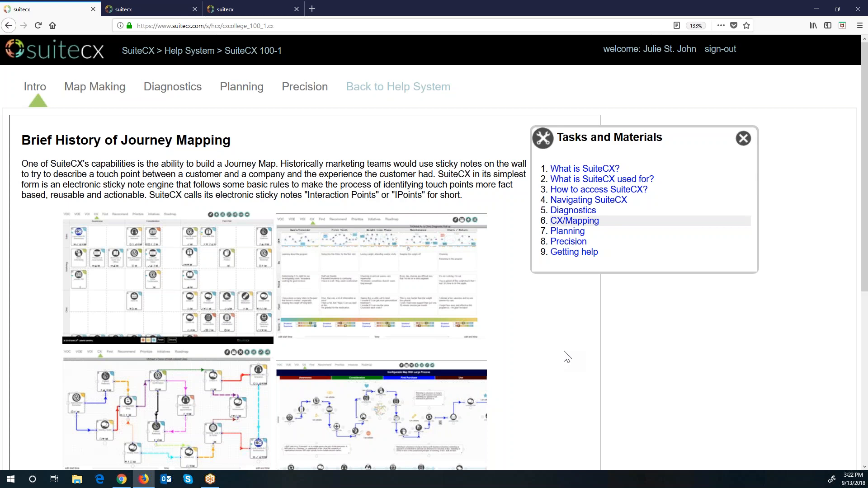
Step: Scroll through the journey mapping examples on the Brief History of Journey Mapping page
{"action": "scroll", "coordinate": [568, 358], "scroll_direction": "down", "scroll_amount": 5}
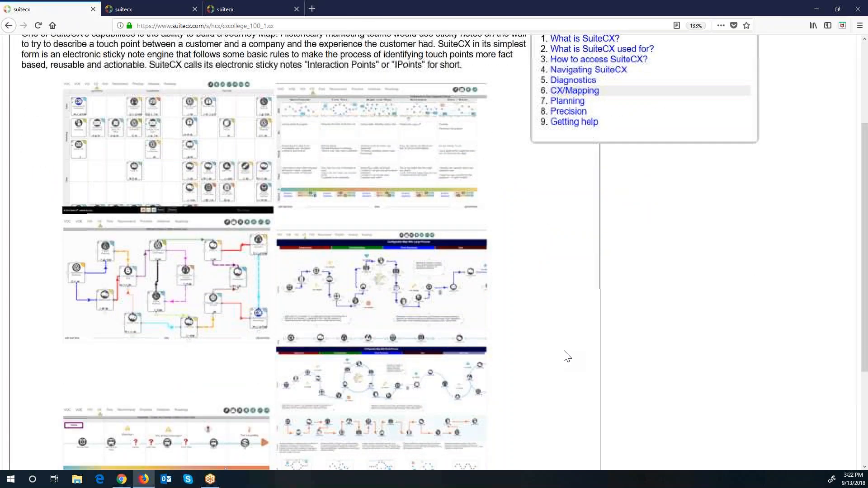
{"action": "scroll", "coordinate": [568, 357], "scroll_direction": "up", "scroll_amount": 5}
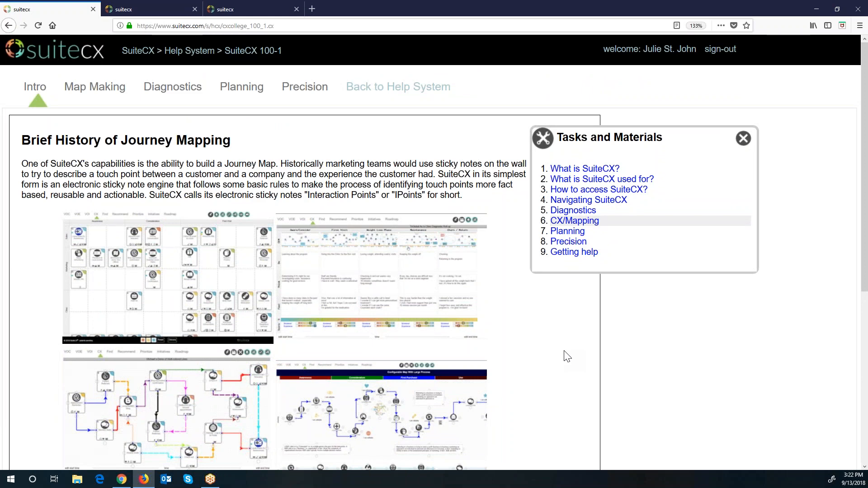
Step: Read through the Planning topic, then advance to the Precision topic
{"action": "left_click", "coordinate": [567, 233]}
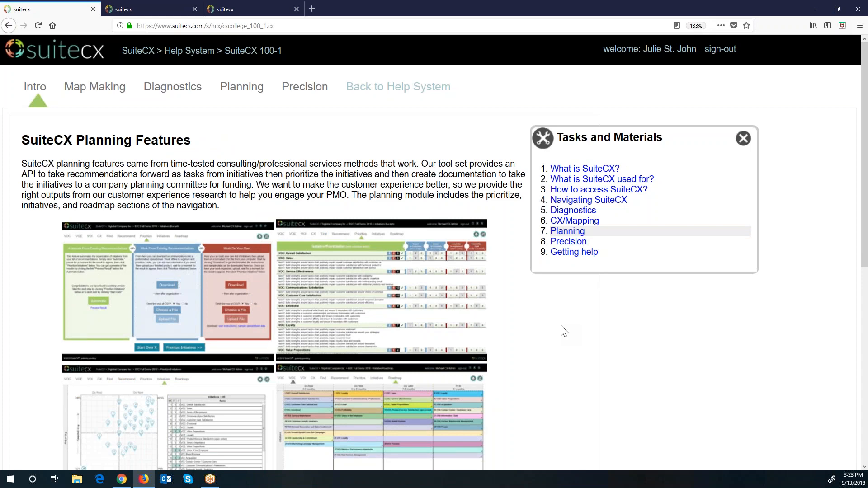
{"action": "scroll", "coordinate": [564, 331], "scroll_direction": "down", "scroll_amount": 5}
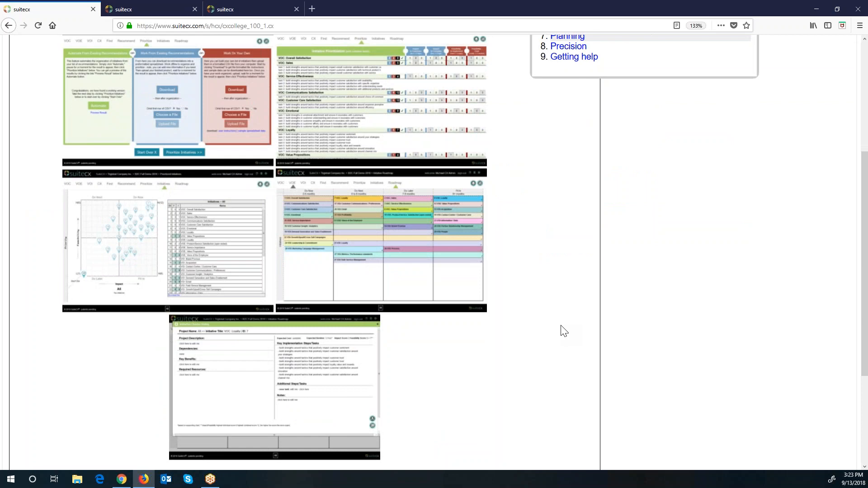
{"action": "scroll", "coordinate": [565, 332], "scroll_direction": "up", "scroll_amount": 5}
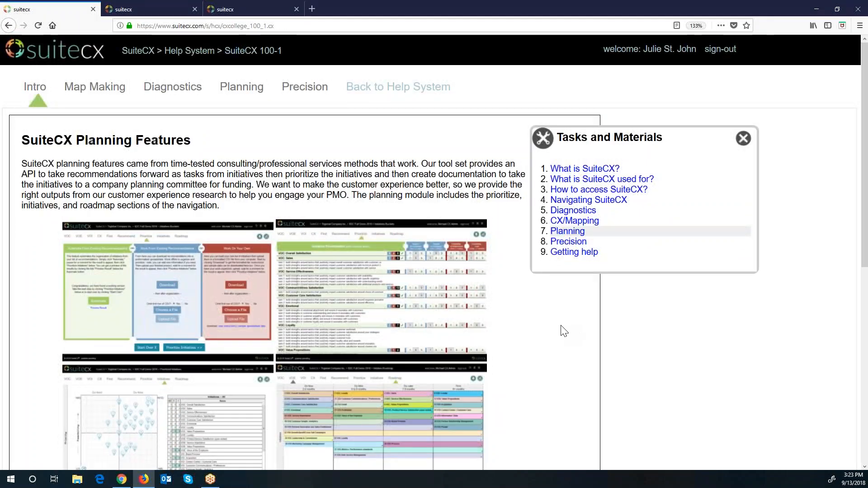
{"action": "left_click", "coordinate": [574, 244]}
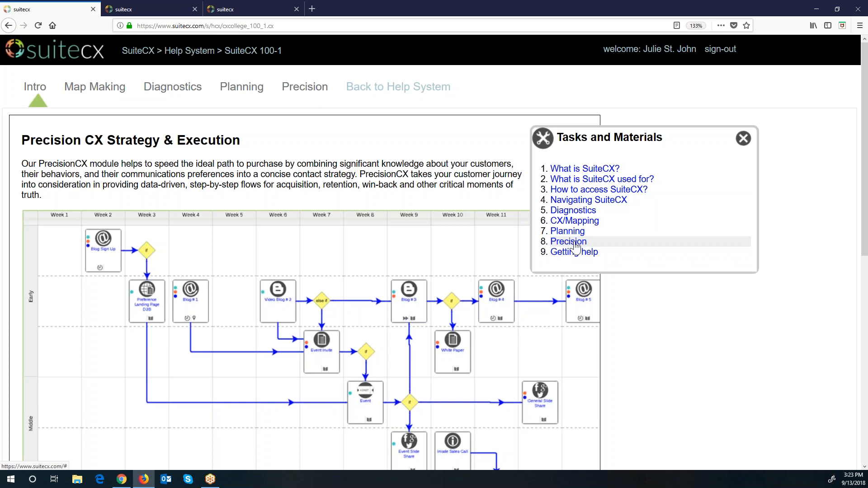
Step: Look over the Getting help topic, then move to the 100-2 Map Making lesson
{"action": "left_click", "coordinate": [574, 257]}
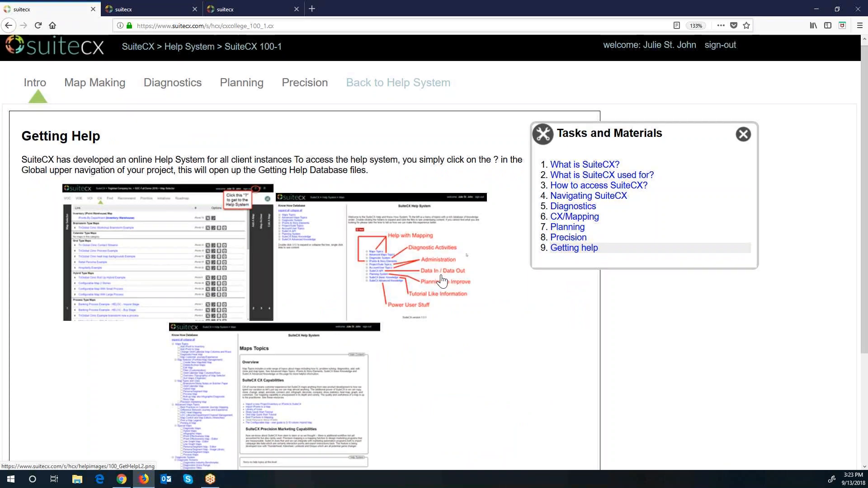
{"action": "scroll", "coordinate": [474, 273], "scroll_direction": "down", "scroll_amount": 3}
{"action": "scroll", "coordinate": [474, 273], "scroll_direction": "up", "scroll_amount": 3}
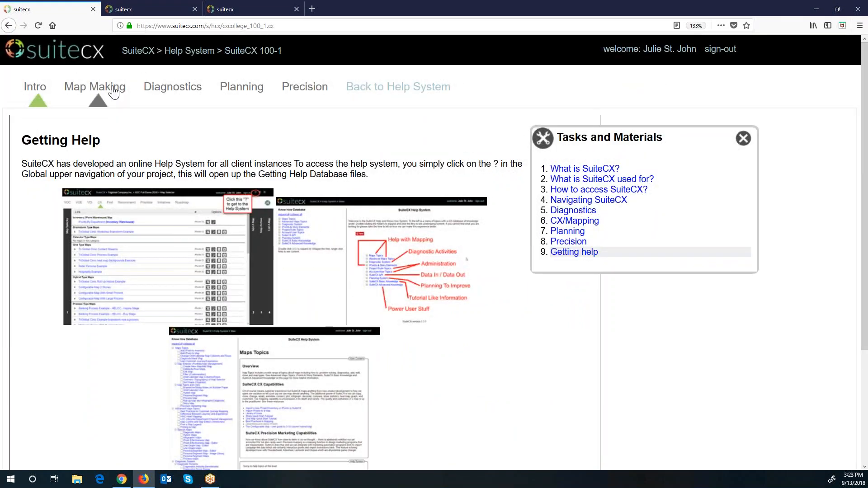
{"action": "left_click", "coordinate": [107, 89]}
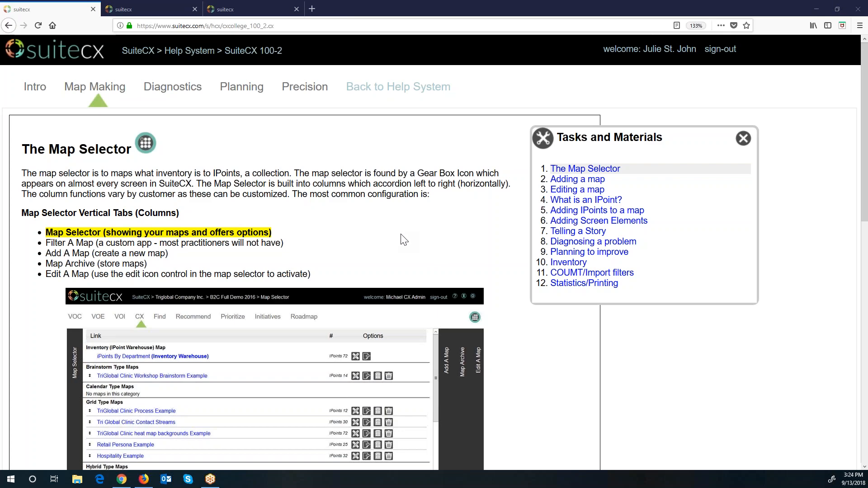
{"action": "scroll", "coordinate": [402, 240], "scroll_direction": "down", "scroll_amount": 7}
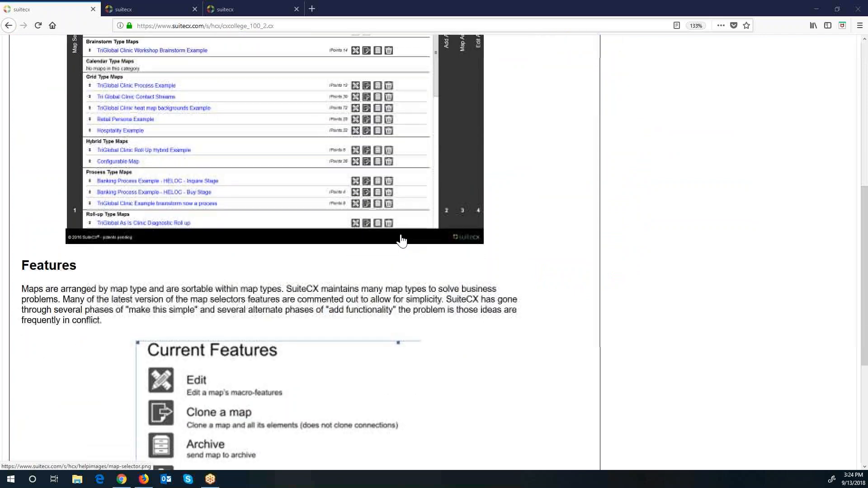
{"action": "scroll", "coordinate": [402, 240], "scroll_direction": "up", "scroll_amount": 7}
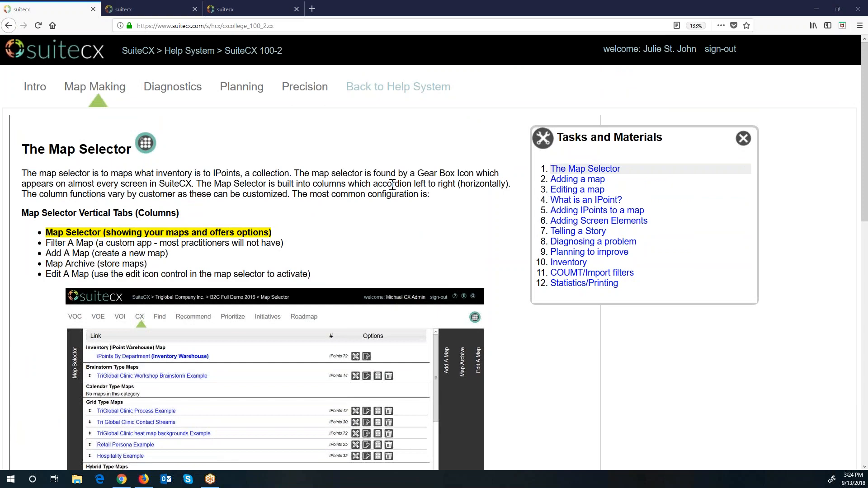
{"action": "scroll", "coordinate": [428, 252], "scroll_direction": "down", "scroll_amount": 3}
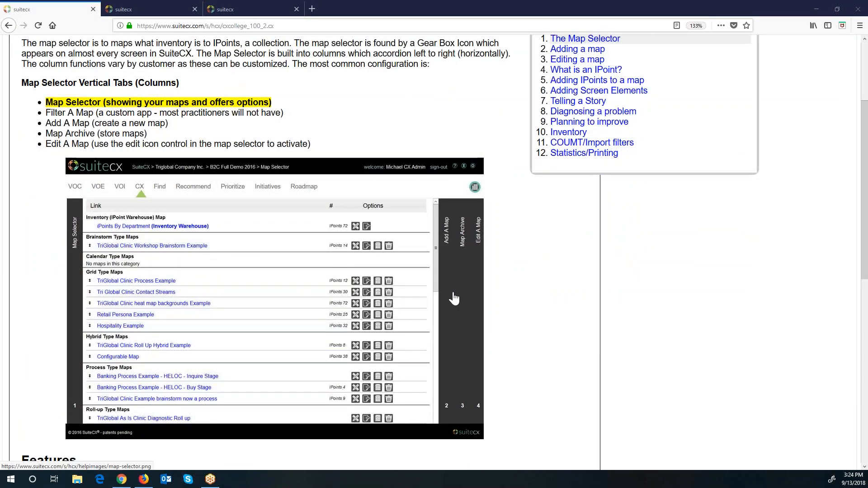
{"action": "scroll", "coordinate": [450, 296], "scroll_direction": "up", "scroll_amount": 3}
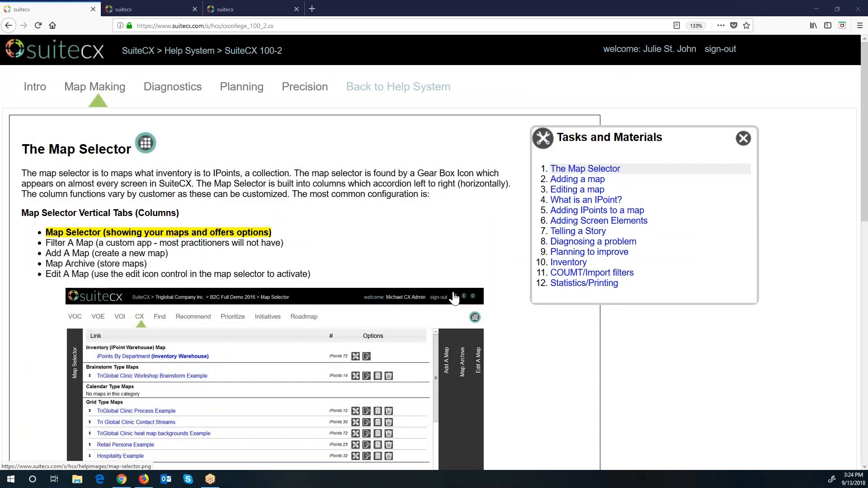
Step: Open the iPoints By Department CX map at 110% browser zoom and scroll through its stages
{"action": "left_click", "coordinate": [156, 16]}
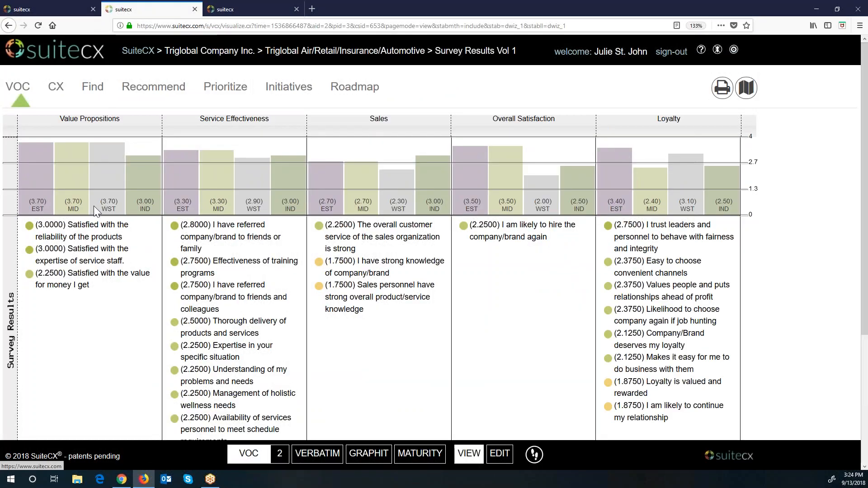
{"action": "left_click", "coordinate": [55, 86]}
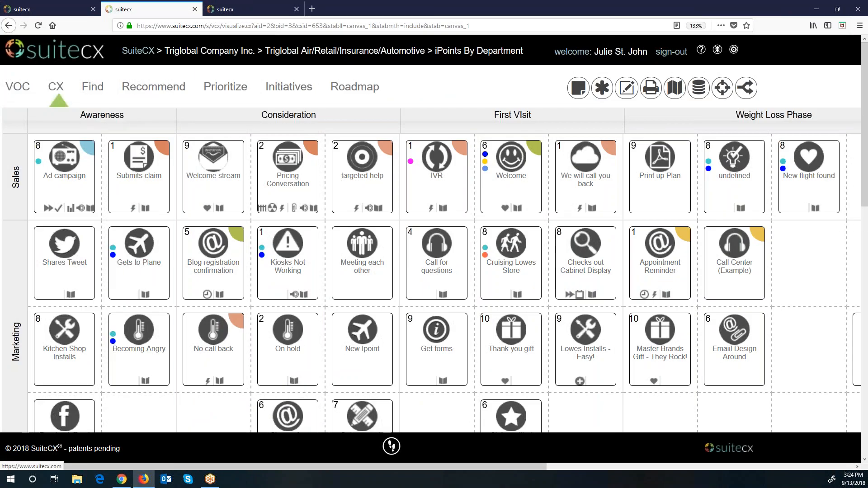
{"action": "left_click", "coordinate": [860, 26]}
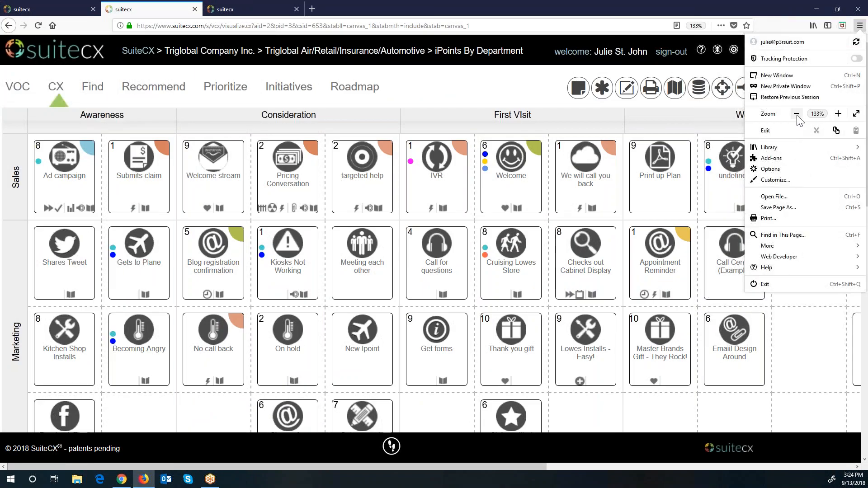
{"action": "left_click", "coordinate": [796, 113]}
{"action": "left_click", "coordinate": [796, 114]}
{"action": "left_click", "coordinate": [694, 86]}
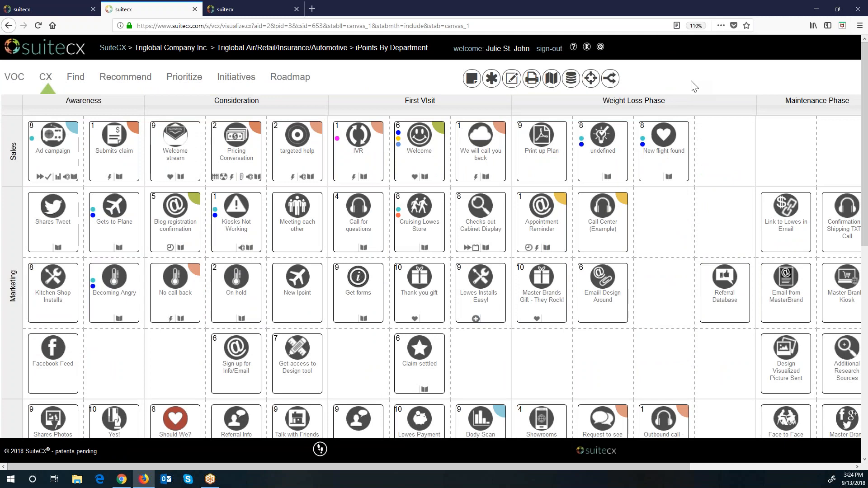
{"action": "scroll", "coordinate": [604, 221], "scroll_direction": "down", "scroll_amount": 10}
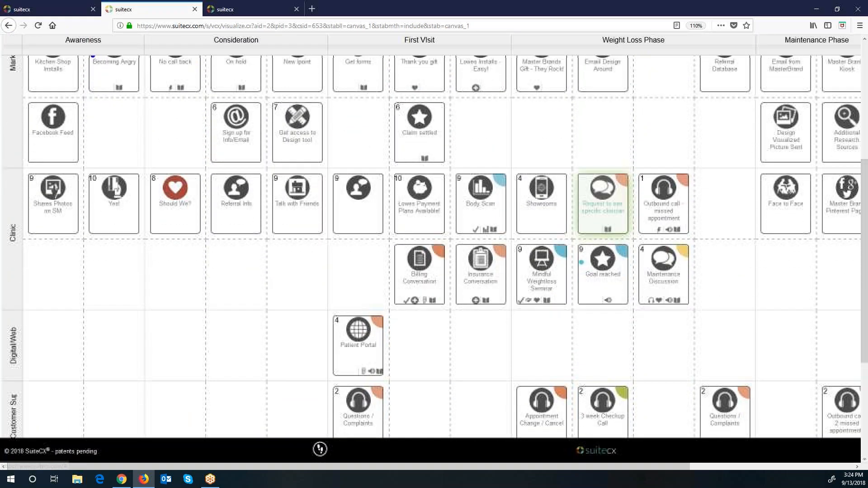
{"action": "scroll", "coordinate": [603, 226], "scroll_direction": "up", "scroll_amount": 10}
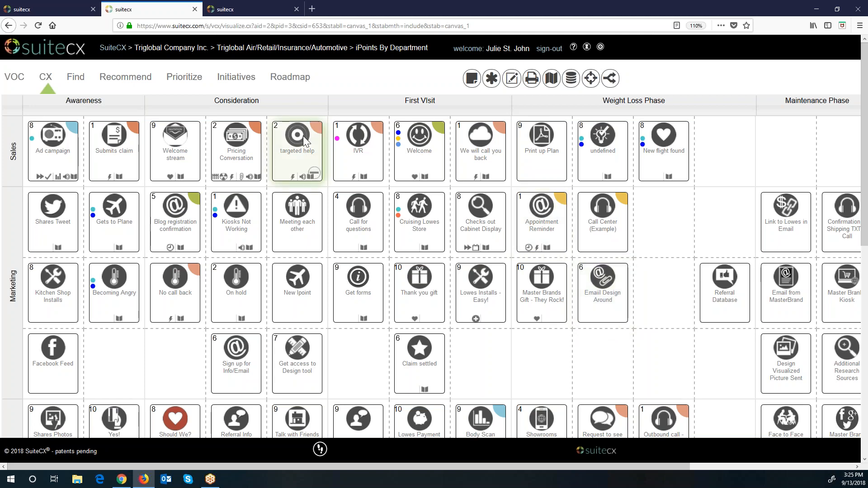
Step: Open the What is an IPoint? topic at 133% zoom and its IPoint 360 Universe PDF
{"action": "left_click", "coordinate": [74, 9]}
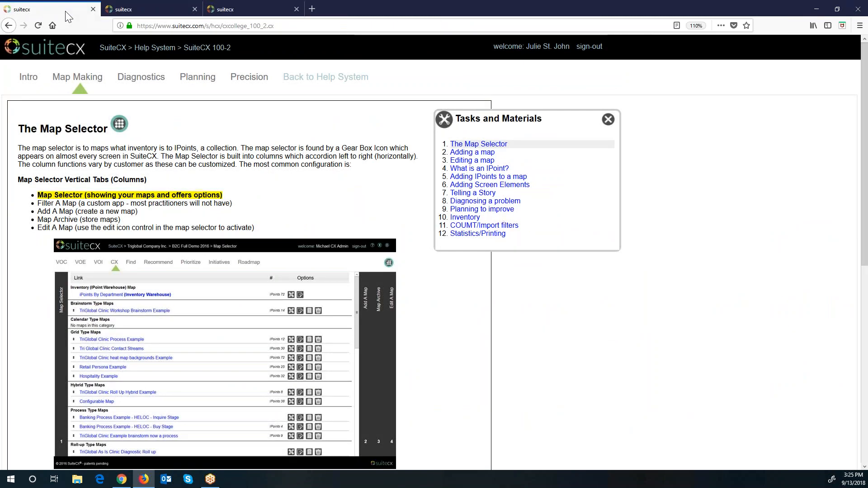
{"action": "left_click", "coordinate": [497, 170]}
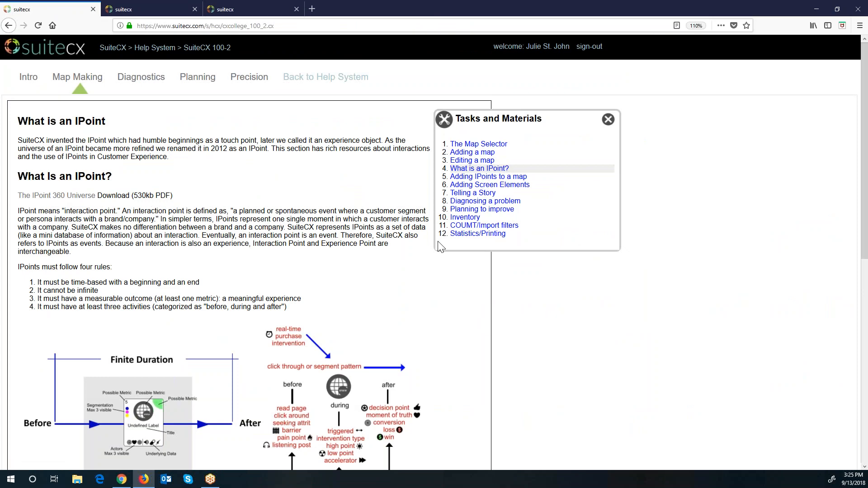
{"action": "left_click", "coordinate": [860, 25]}
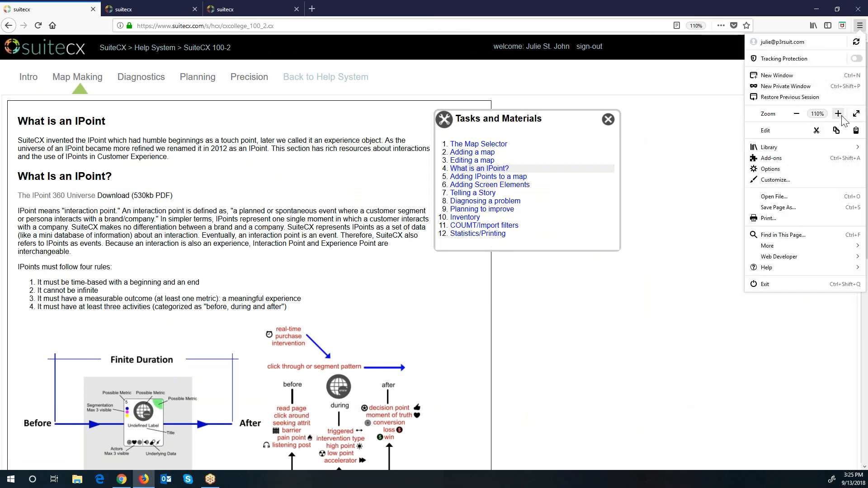
{"action": "left_click", "coordinate": [839, 114]}
{"action": "left_click", "coordinate": [838, 114]}
{"action": "left_click", "coordinate": [384, 222]}
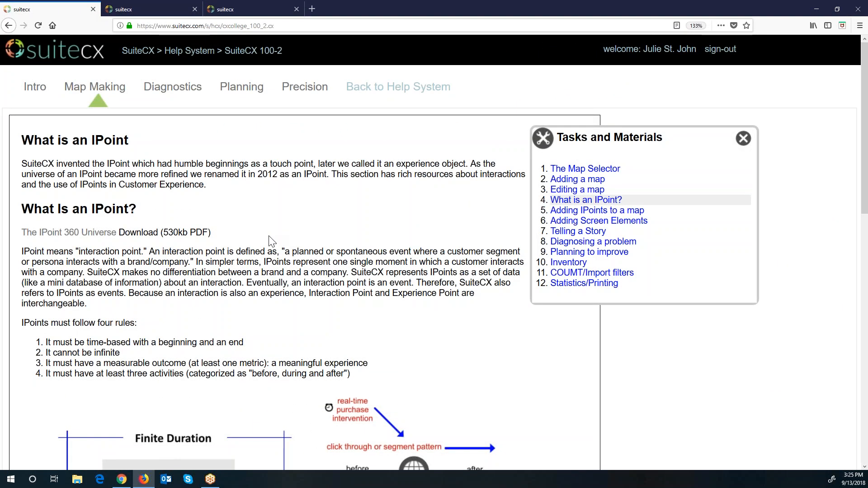
{"action": "left_click", "coordinate": [105, 237]}
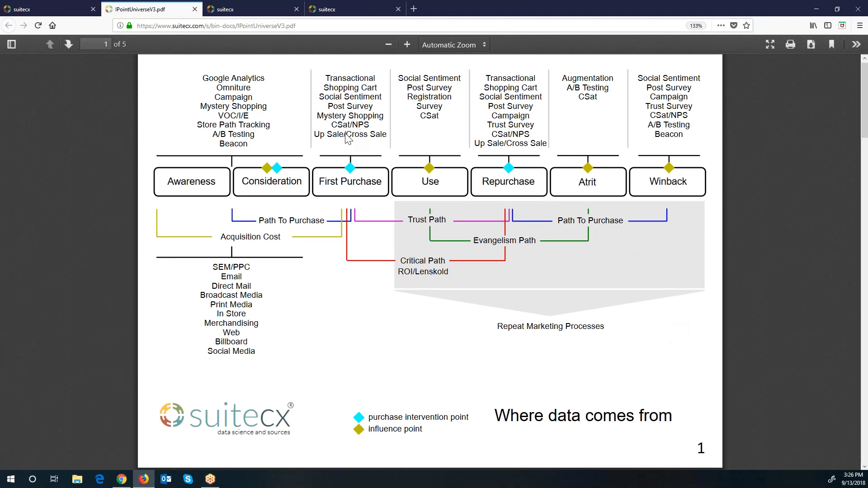
Step: Return to the iPoints By Department map and nudge the Welcome card toward IVR
{"action": "left_click", "coordinate": [284, 9]}
{"action": "scroll", "coordinate": [596, 244], "scroll_direction": "down", "scroll_amount": 5}
{"action": "scroll", "coordinate": [630, 307], "scroll_direction": "up", "scroll_amount": 5}
{"action": "mouse_move", "coordinate": [538, 176]}
{"action": "mouse_move", "coordinate": [537, 170]}
{"action": "left_mouse_down"}
{"action": "mouse_move", "coordinate": [416, 178]}
{"action": "mouse_move", "coordinate": [538, 171]}
{"action": "left_mouse_up"}
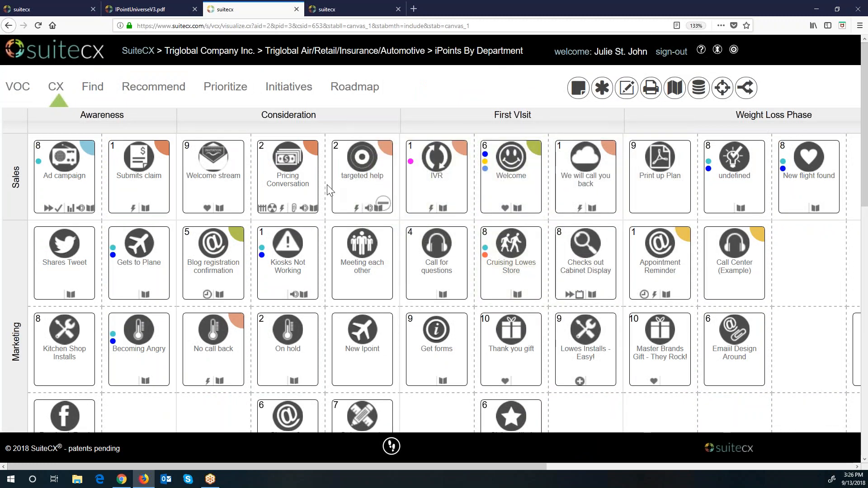
Step: Open the Ad campaign IPoint editor and review its scores, Emotion, Lifecycle/Department/Channel and Persona sections
{"action": "double_click", "coordinate": [67, 180]}
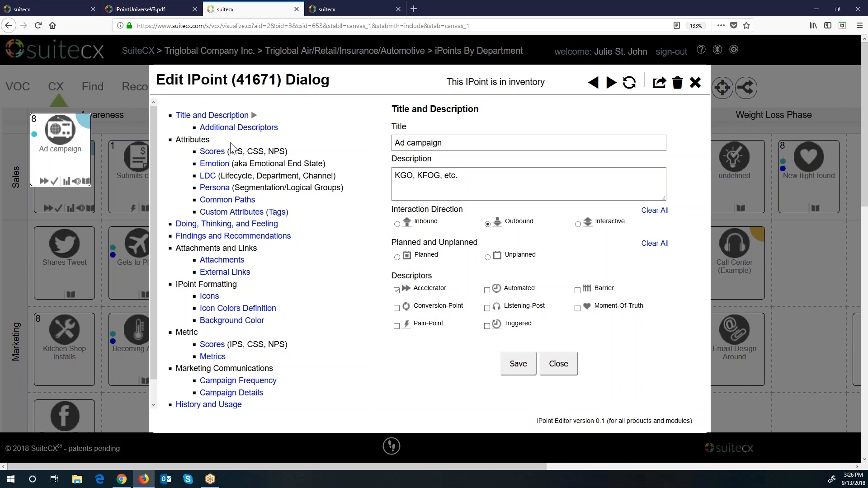
{"action": "left_click", "coordinate": [213, 151]}
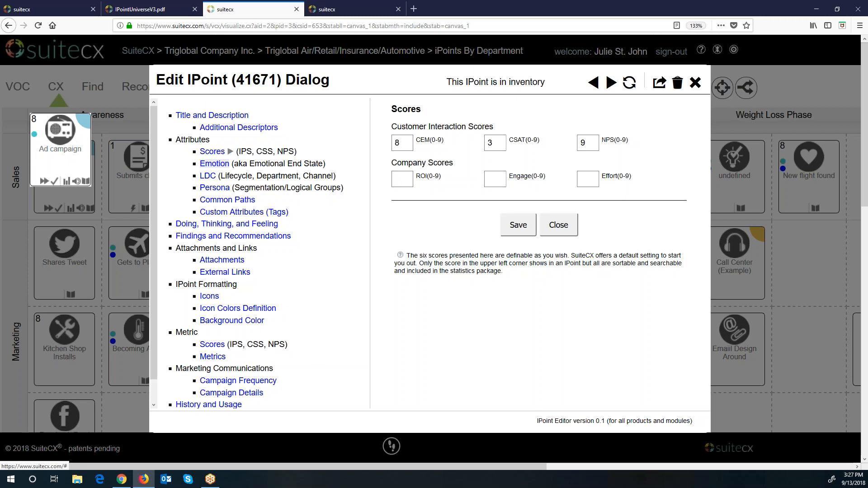
{"action": "left_click", "coordinate": [219, 166]}
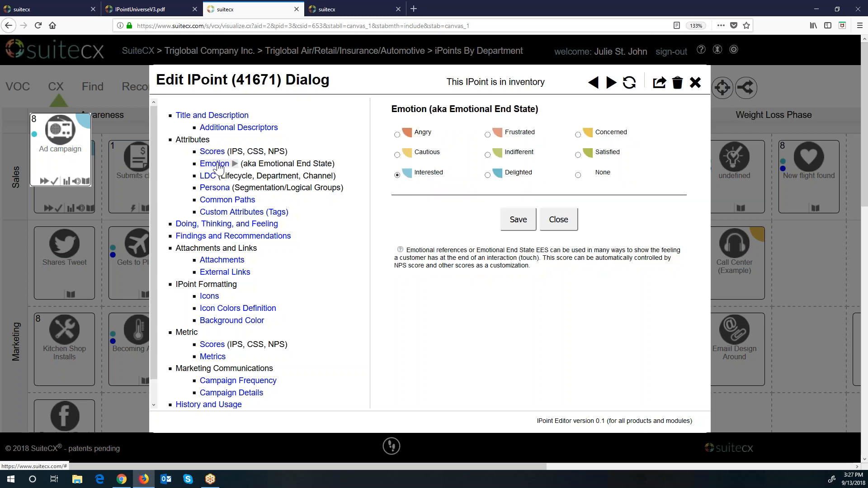
{"action": "left_click", "coordinate": [208, 177]}
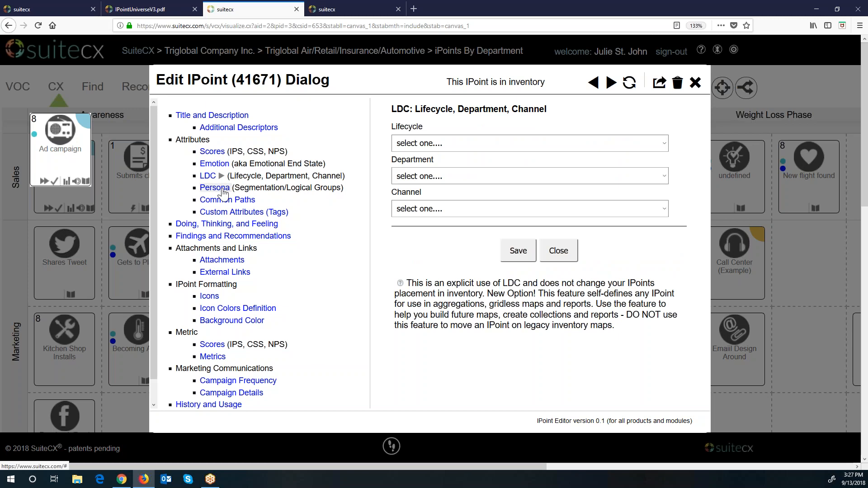
{"action": "left_click", "coordinate": [224, 190]}
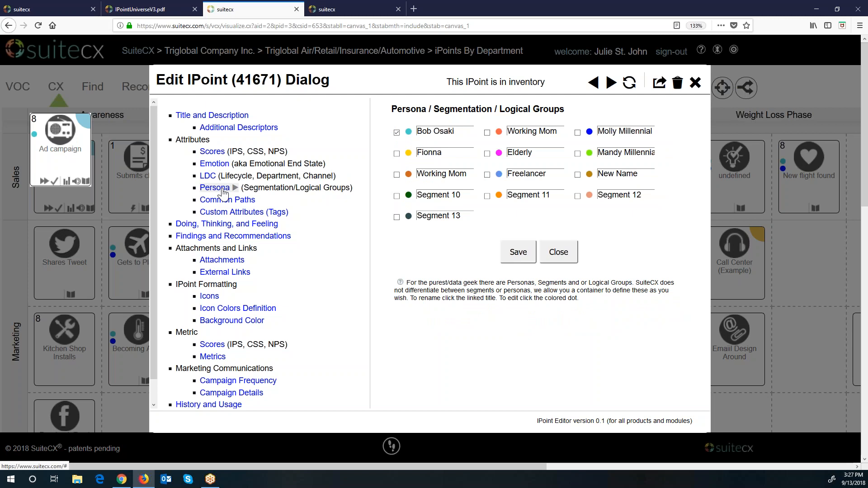
Step: Review the Common Paths, Custom Attributes, Doing/Thinking/Feeling, Findings, Attachments and External Links sections
{"action": "left_click", "coordinate": [225, 199]}
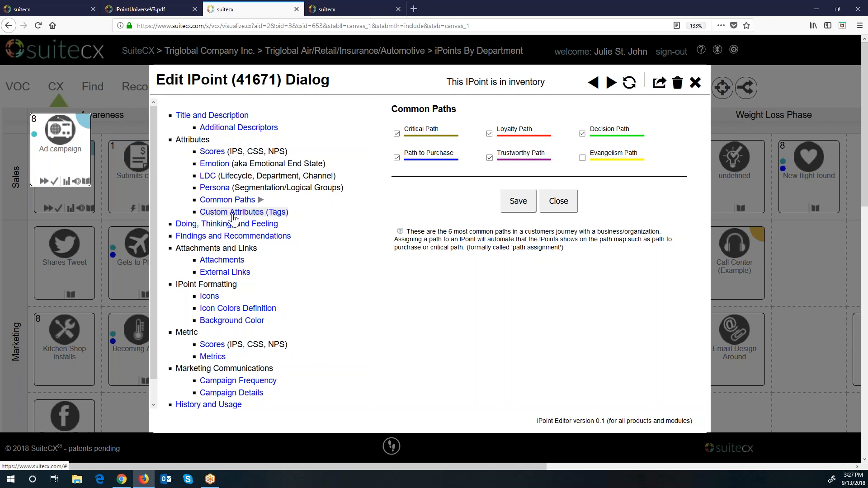
{"action": "left_click", "coordinate": [232, 213]}
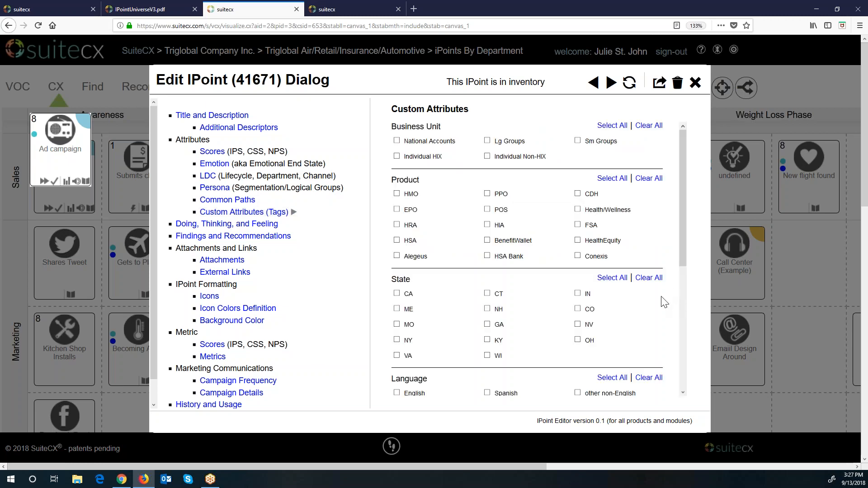
{"action": "scroll", "coordinate": [663, 302], "scroll_direction": "down", "scroll_amount": 3}
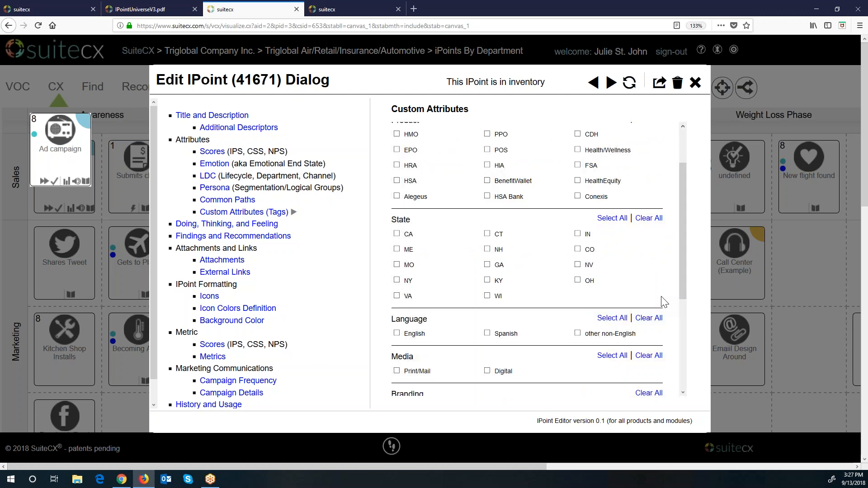
{"action": "scroll", "coordinate": [663, 302], "scroll_direction": "down", "scroll_amount": 8}
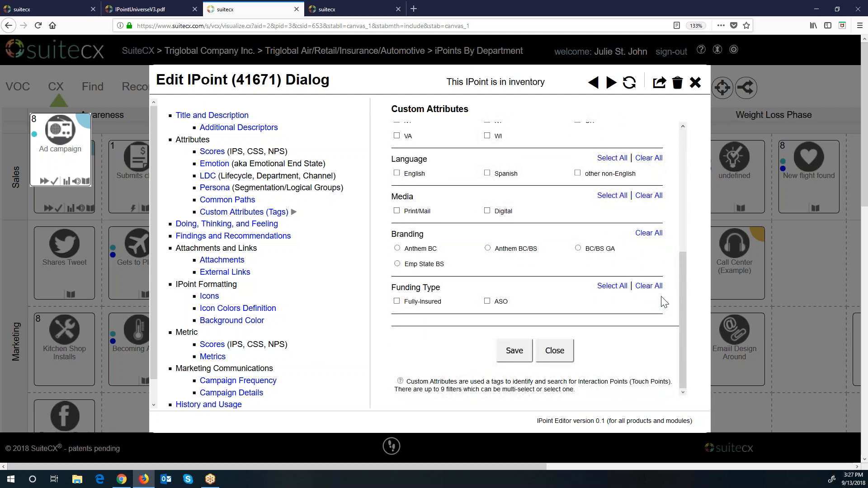
{"action": "scroll", "coordinate": [663, 301], "scroll_direction": "up", "scroll_amount": 11}
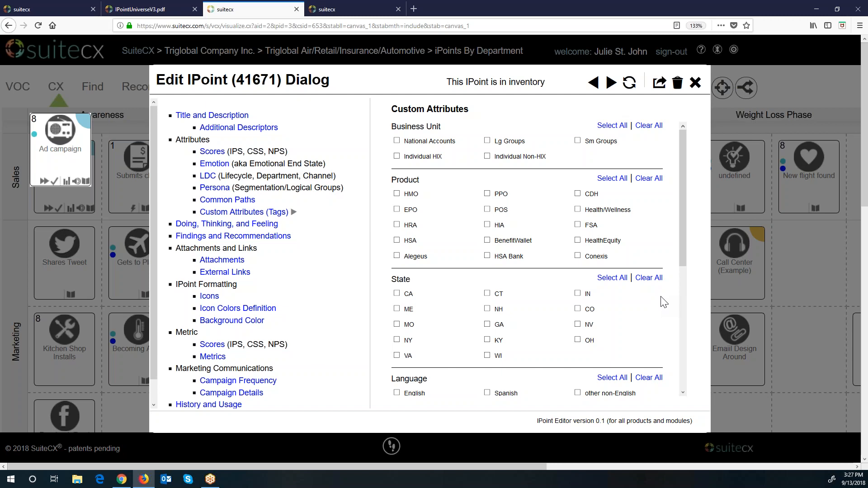
{"action": "left_click", "coordinate": [252, 226]}
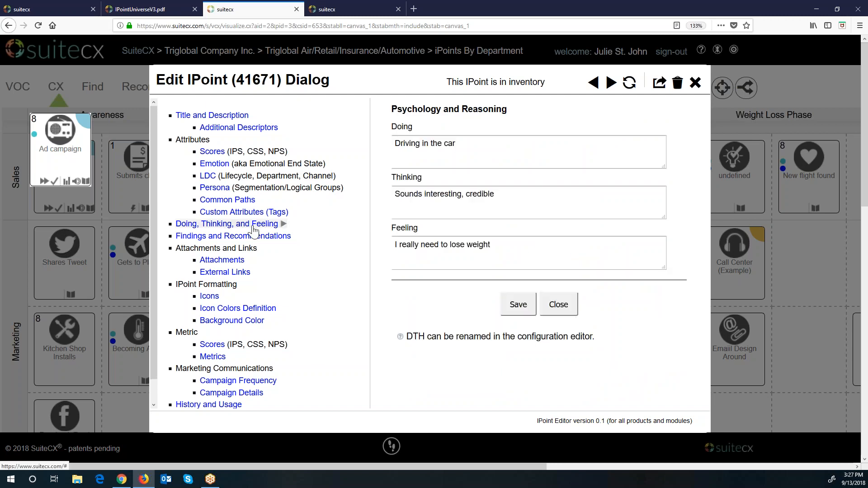
{"action": "left_click", "coordinate": [255, 236]}
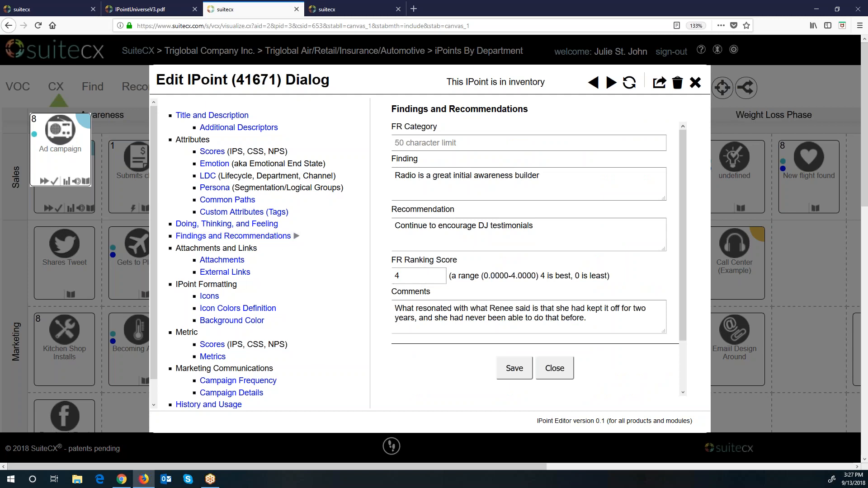
{"action": "left_click", "coordinate": [226, 264]}
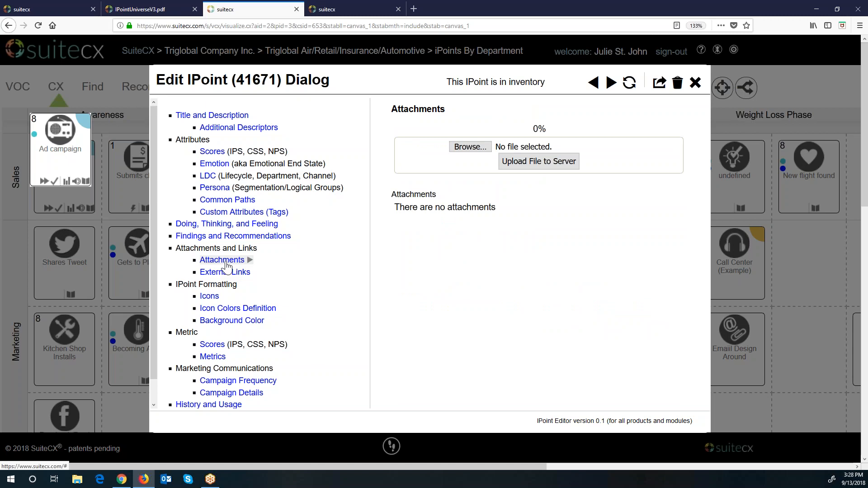
{"action": "left_click", "coordinate": [229, 272]}
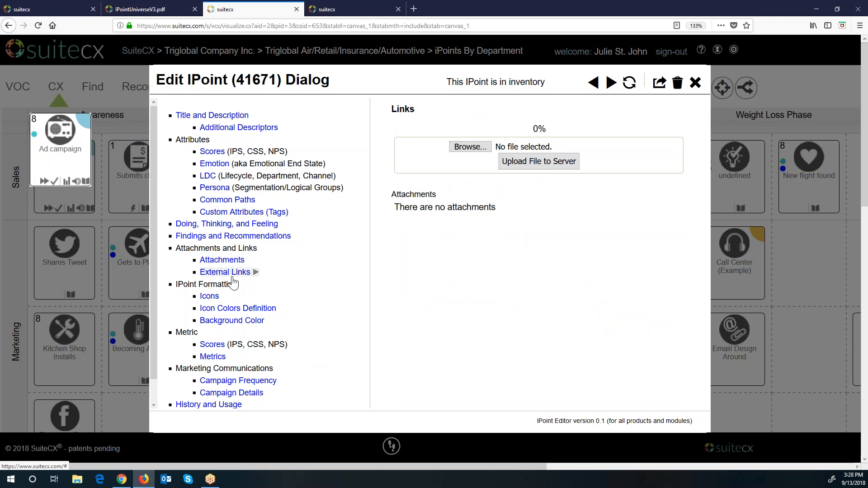
Step: Switch the Ad campaign icon colour from 70% Gray to red Vendor 1, then view Background Color options
{"action": "left_click", "coordinate": [210, 296]}
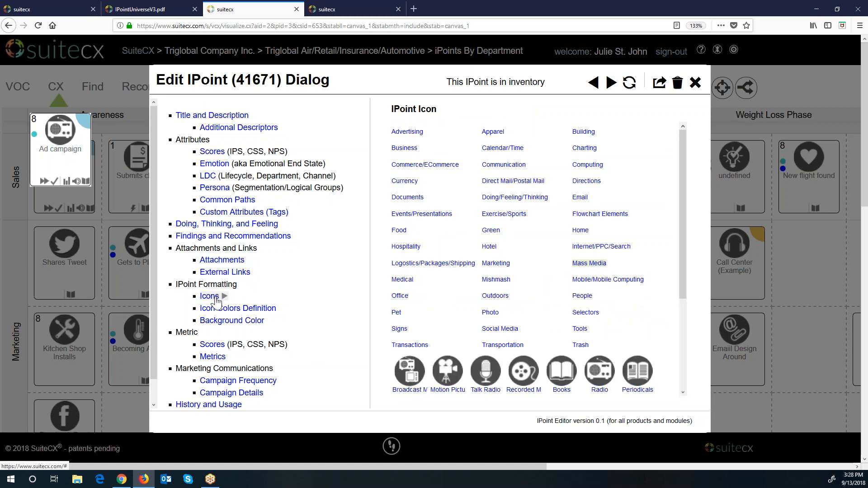
{"action": "scroll", "coordinate": [575, 306], "scroll_direction": "down", "scroll_amount": 3}
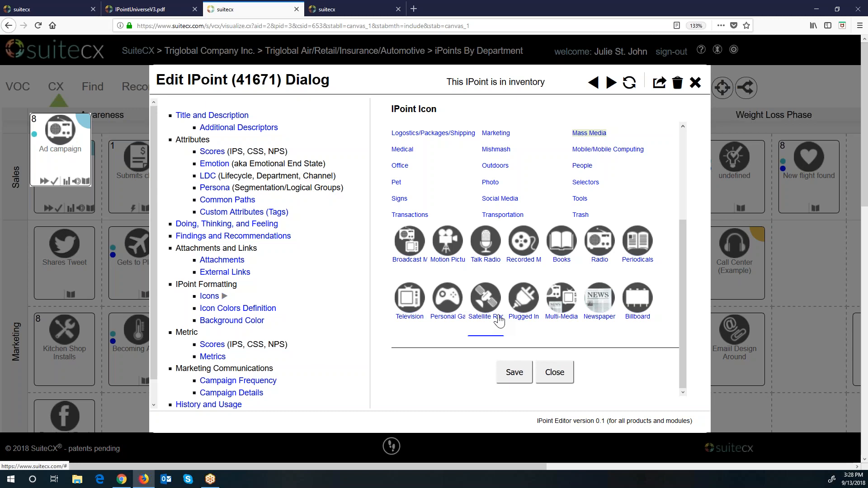
{"action": "left_click", "coordinate": [270, 310]}
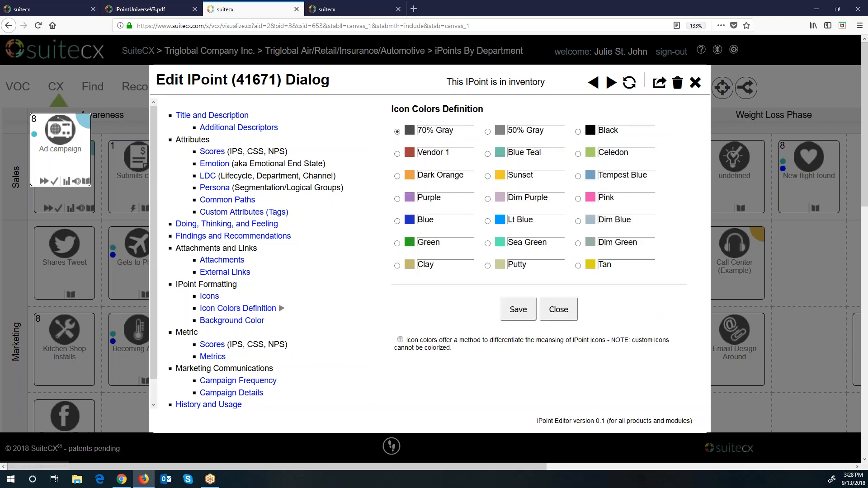
{"action": "left_click", "coordinate": [397, 154]}
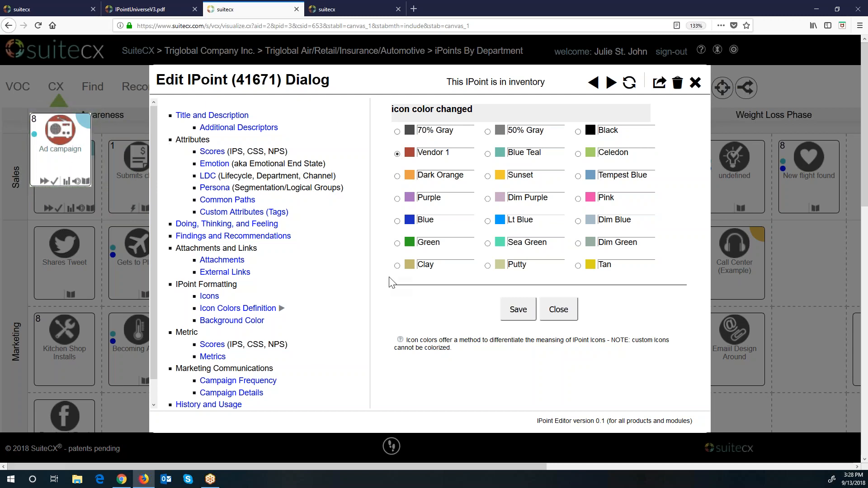
{"action": "left_click_drag", "start_coordinate": [552, 152], "coordinate": [479, 152]}
{"action": "left_click_drag", "start_coordinate": [538, 176], "coordinate": [483, 174]}
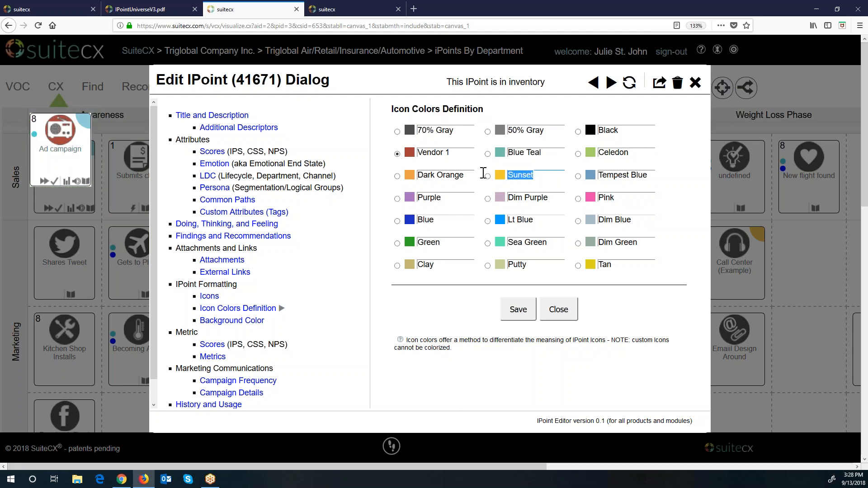
{"action": "left_click", "coordinate": [551, 198]}
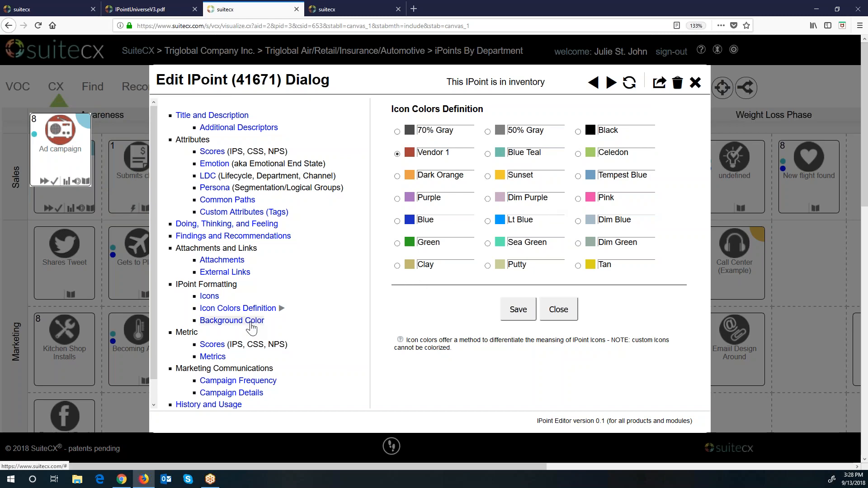
{"action": "left_click", "coordinate": [233, 321]}
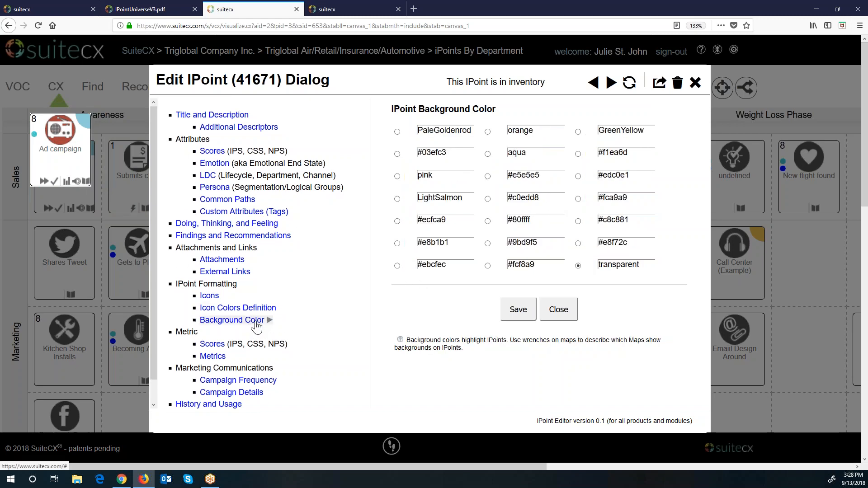
{"action": "scroll", "coordinate": [244, 337], "scroll_direction": "down", "scroll_amount": 1}
Step: Browse the Metrics categories: Financial, Data/Info, Social Media, Email, Website, Technology, People, Rational, Call Center
{"action": "left_click", "coordinate": [213, 322]}
{"action": "left_click", "coordinate": [213, 334]}
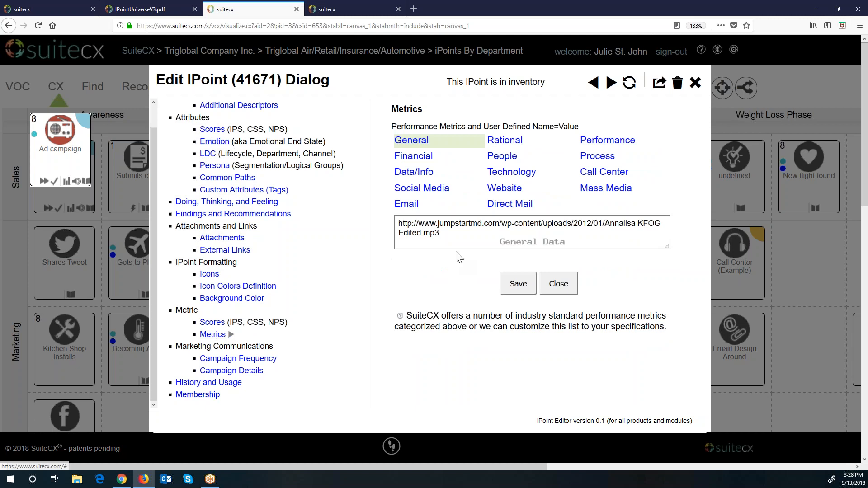
{"action": "left_click", "coordinate": [427, 159]}
{"action": "left_click", "coordinate": [428, 171]}
{"action": "left_click", "coordinate": [421, 188]}
{"action": "left_click", "coordinate": [407, 203]}
{"action": "left_click", "coordinate": [516, 204]}
{"action": "left_click", "coordinate": [506, 188]}
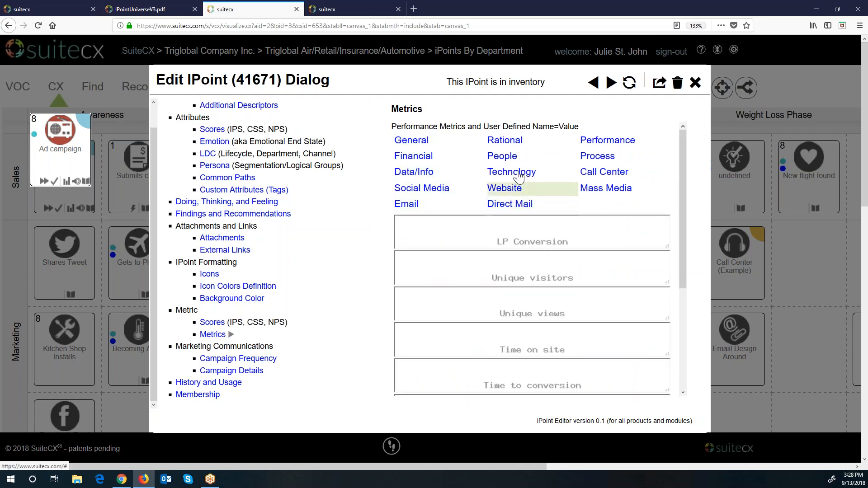
{"action": "left_click", "coordinate": [513, 172]}
{"action": "left_click", "coordinate": [505, 157]}
{"action": "left_click", "coordinate": [507, 143]}
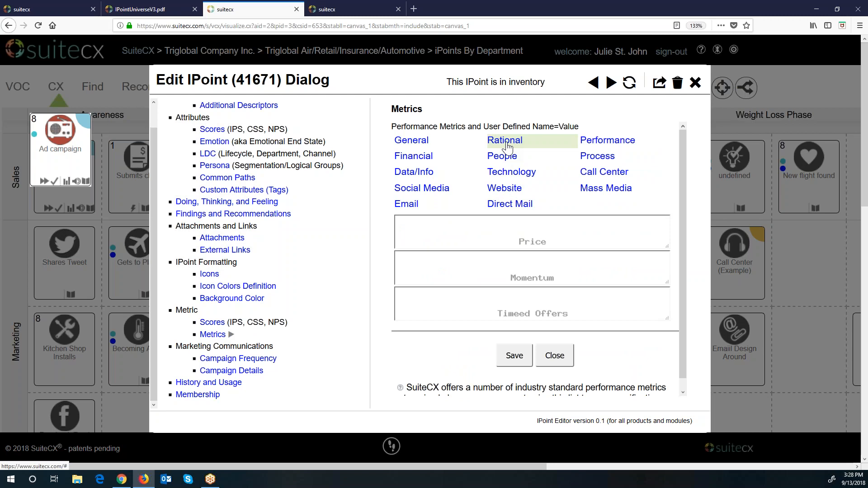
{"action": "left_click", "coordinate": [606, 178]}
Step: Review the Campaign Frequency, Campaign Details and History sections for Ad campaign
{"action": "left_click", "coordinate": [239, 360]}
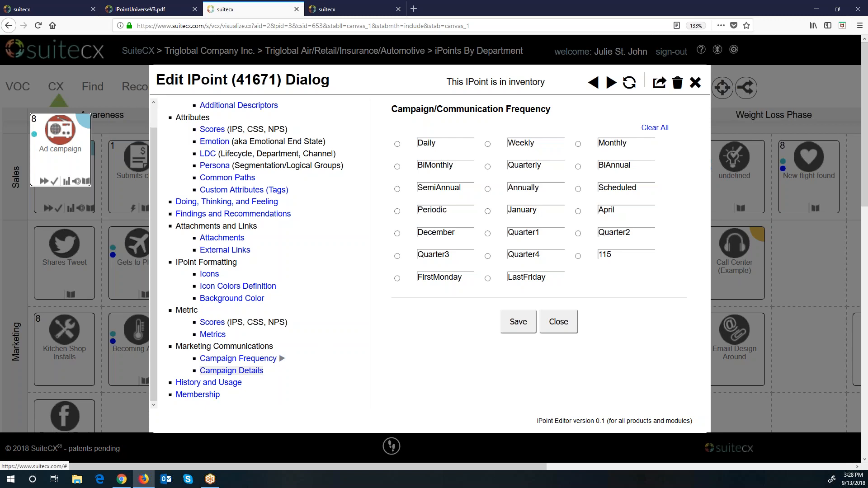
{"action": "left_click", "coordinate": [231, 371]}
{"action": "scroll", "coordinate": [560, 295], "scroll_direction": "down", "scroll_amount": 3}
{"action": "scroll", "coordinate": [560, 295], "scroll_direction": "down", "scroll_amount": 1}
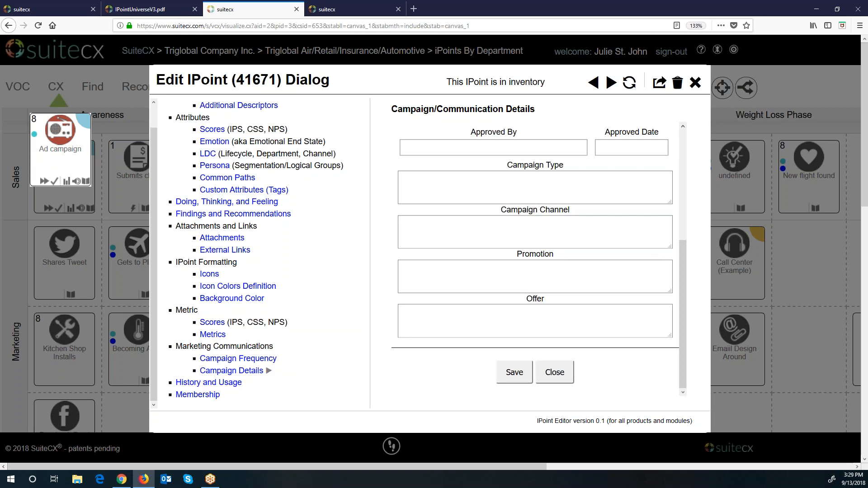
{"action": "scroll", "coordinate": [559, 294], "scroll_direction": "up", "scroll_amount": 4}
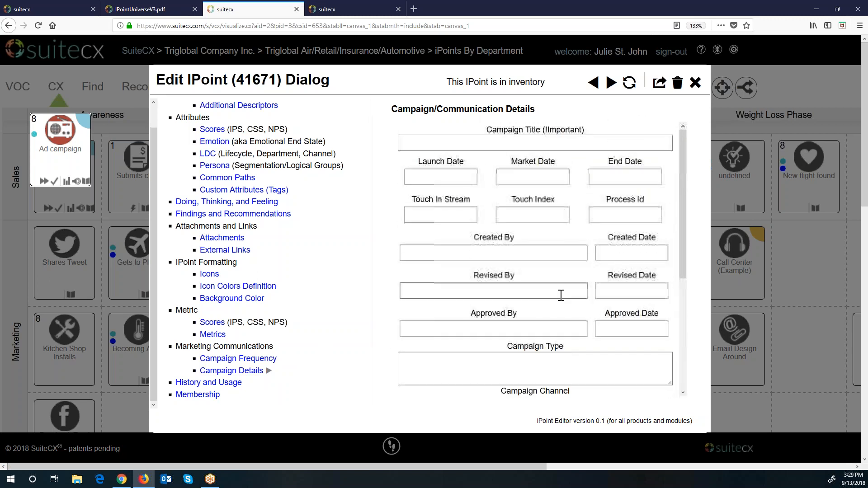
{"action": "left_click", "coordinate": [208, 383]}
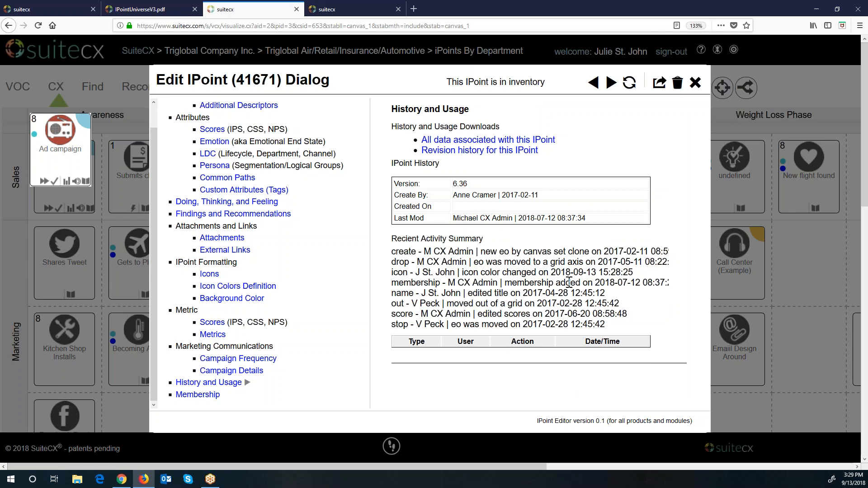
Step: Add Ad campaign to the Weight Loss Program and Working Mom segment as is maps, then show IPointUniverseV3.pdf
{"action": "left_click", "coordinate": [218, 395]}
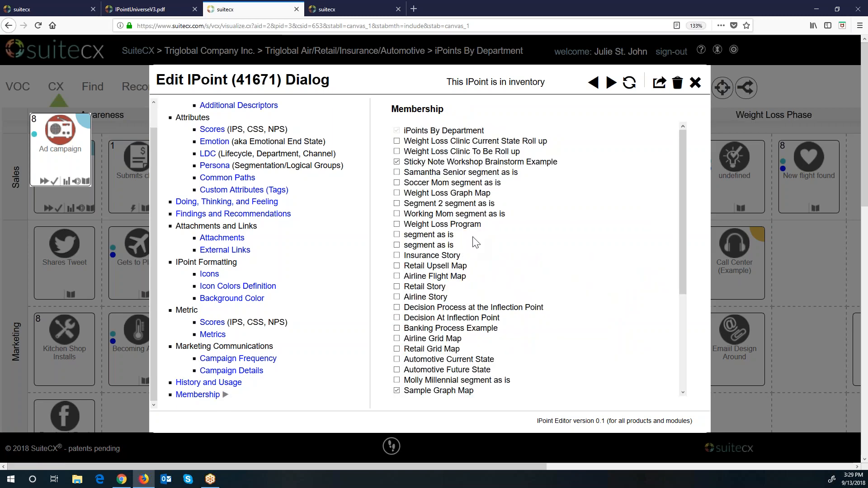
{"action": "scroll", "coordinate": [541, 292], "scroll_direction": "down", "scroll_amount": 4}
{"action": "scroll", "coordinate": [541, 292], "scroll_direction": "up", "scroll_amount": 3}
{"action": "scroll", "coordinate": [541, 292], "scroll_direction": "up", "scroll_amount": 2}
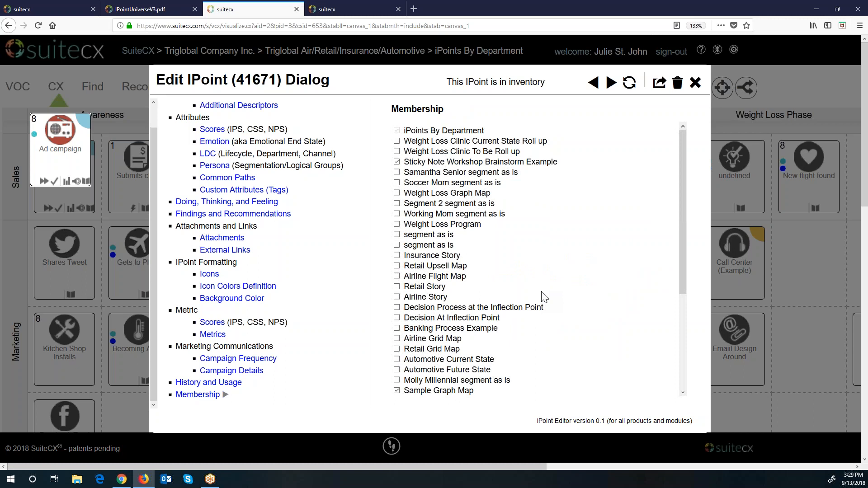
{"action": "left_click", "coordinate": [397, 225]}
{"action": "left_click", "coordinate": [397, 214]}
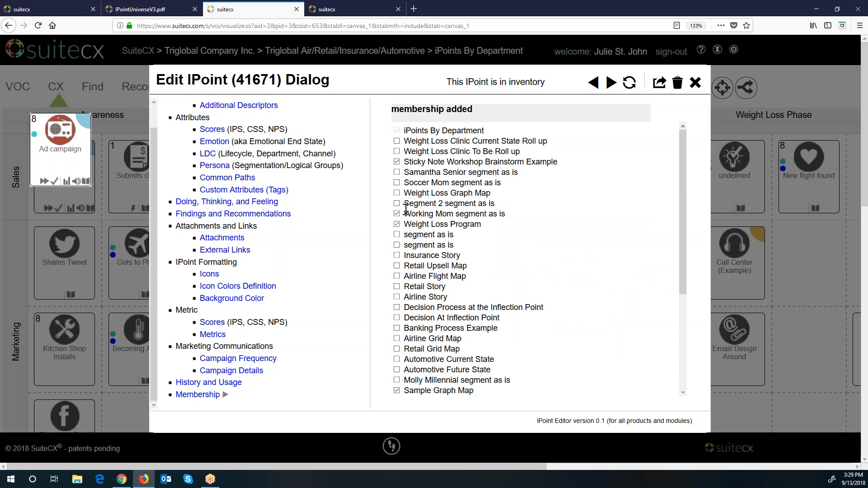
{"action": "left_click_drag", "start_coordinate": [685, 292], "coordinate": [690, 379]}
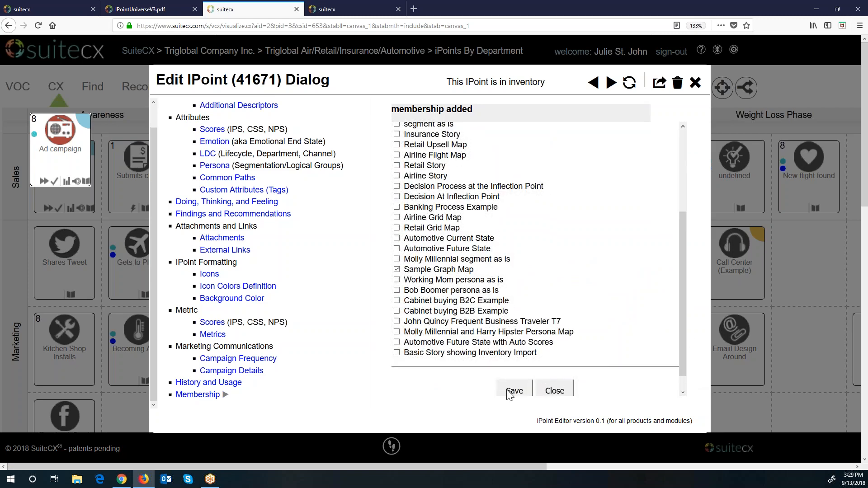
{"action": "left_click", "coordinate": [555, 391]}
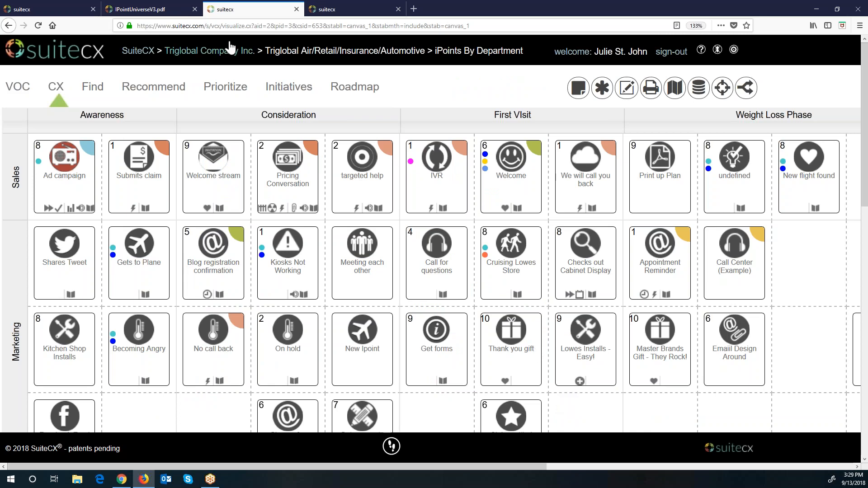
{"action": "left_click", "coordinate": [153, 12]}
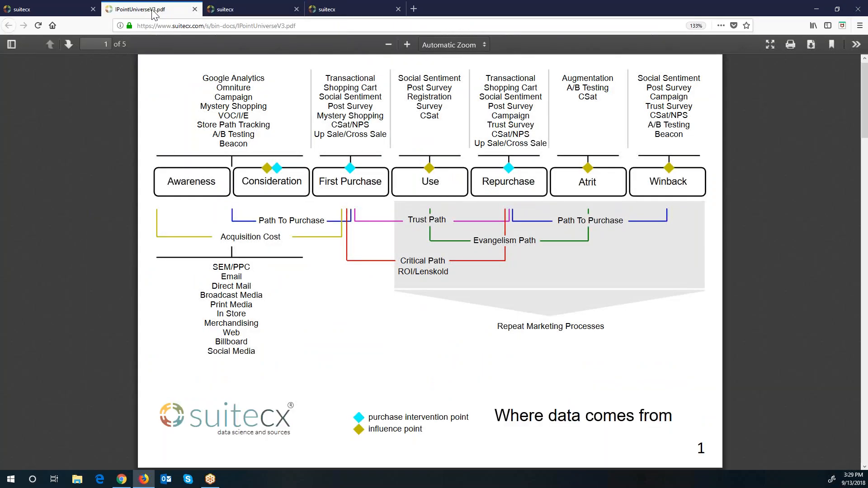
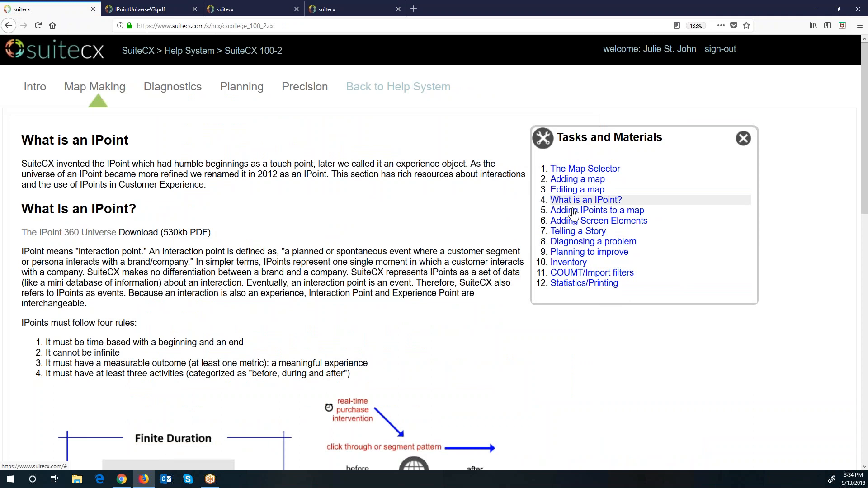
Step: Look at the 'Adding a map' and 'The Map Selector' lessons, then return to the iPoints By Department map
{"action": "left_click", "coordinate": [580, 180]}
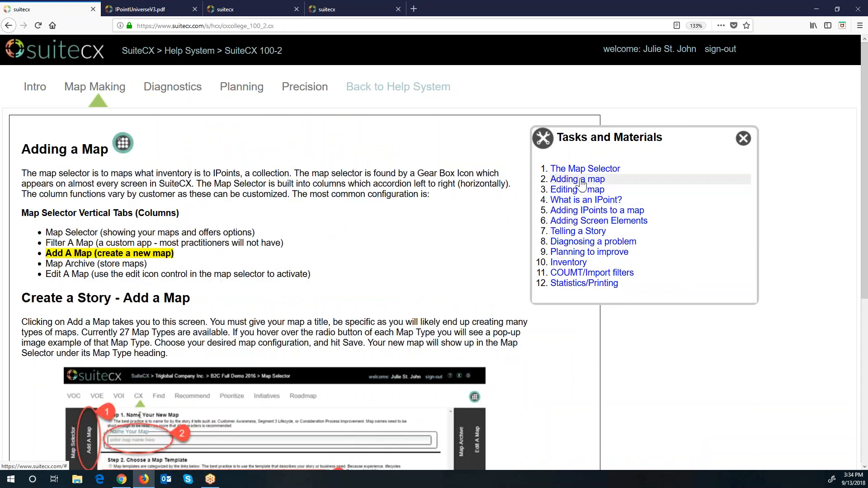
{"action": "left_click", "coordinate": [584, 170]}
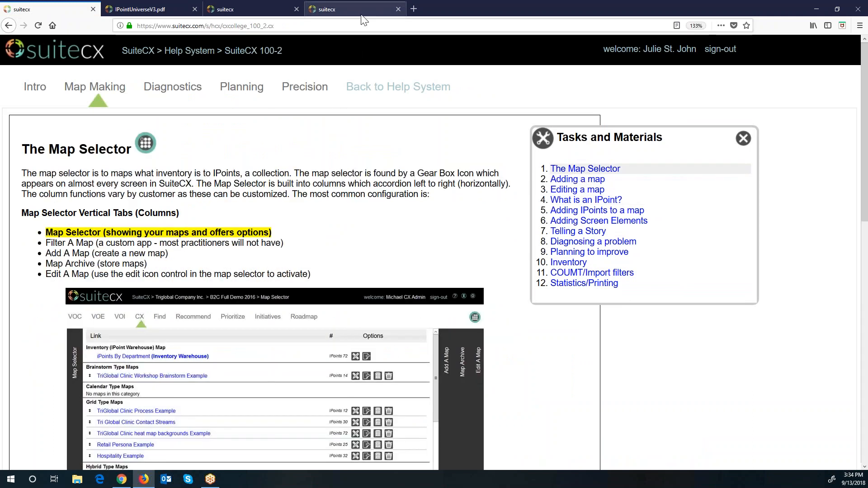
{"action": "left_click", "coordinate": [238, 7]}
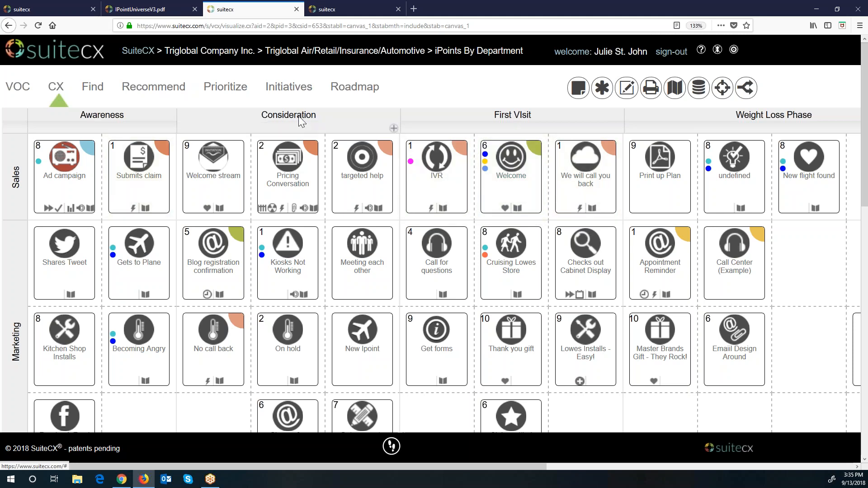
Step: Go from the Map Database to the Add Map page with its templates
{"action": "scroll", "coordinate": [43, 260], "scroll_direction": "down", "scroll_amount": 5}
{"action": "scroll", "coordinate": [44, 265], "scroll_direction": "down", "scroll_amount": 10}
{"action": "scroll", "coordinate": [44, 267], "scroll_direction": "up", "scroll_amount": 15}
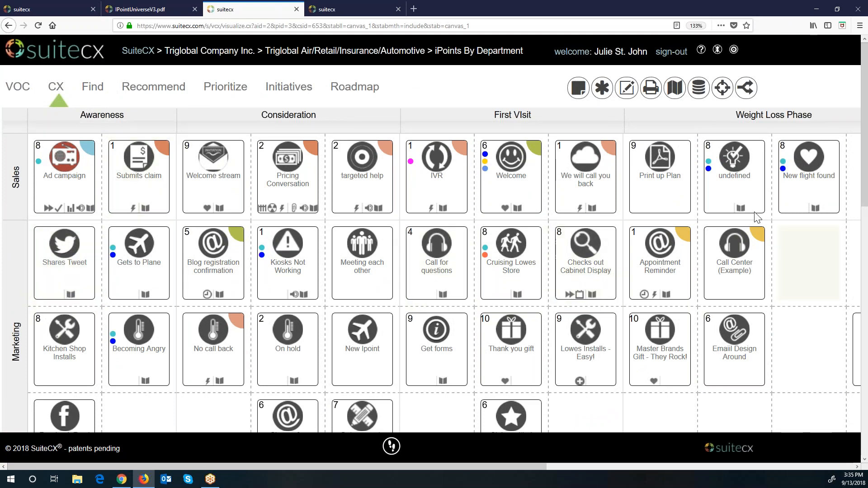
{"action": "left_click", "coordinate": [676, 96]}
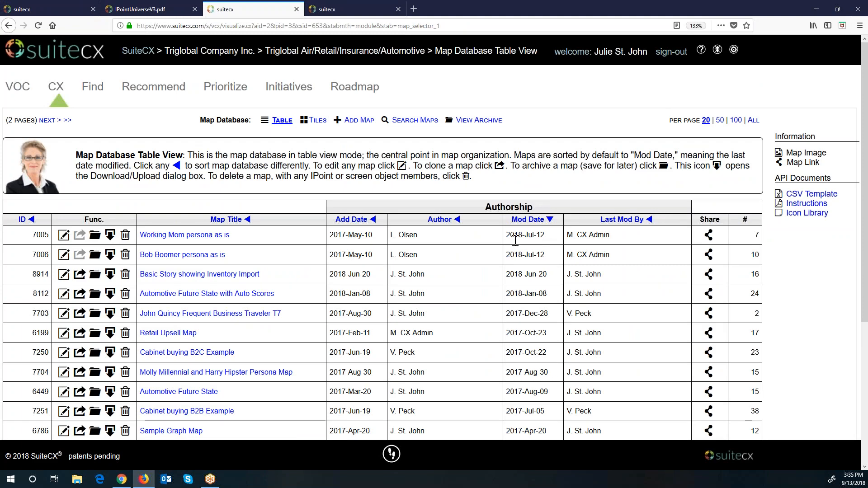
{"action": "scroll", "coordinate": [497, 307], "scroll_direction": "down", "scroll_amount": 5}
{"action": "scroll", "coordinate": [498, 307], "scroll_direction": "up", "scroll_amount": 5}
{"action": "left_click", "coordinate": [359, 120]}
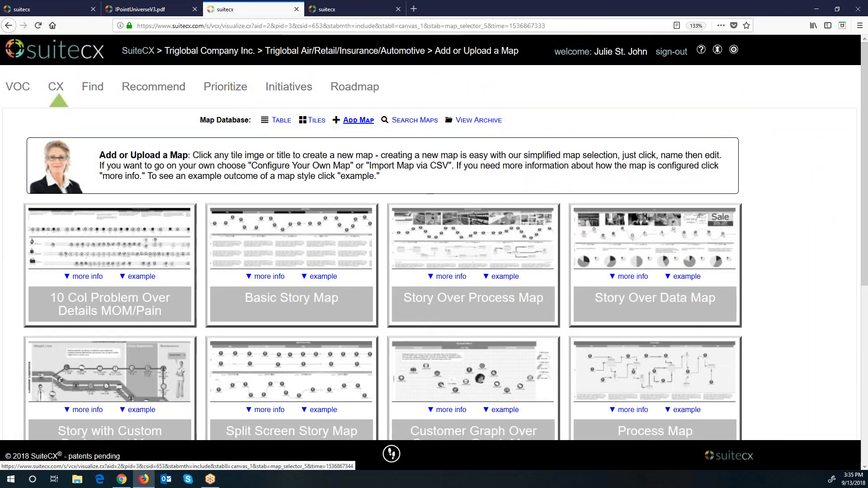
{"action": "scroll", "coordinate": [382, 271], "scroll_direction": "down", "scroll_amount": 5}
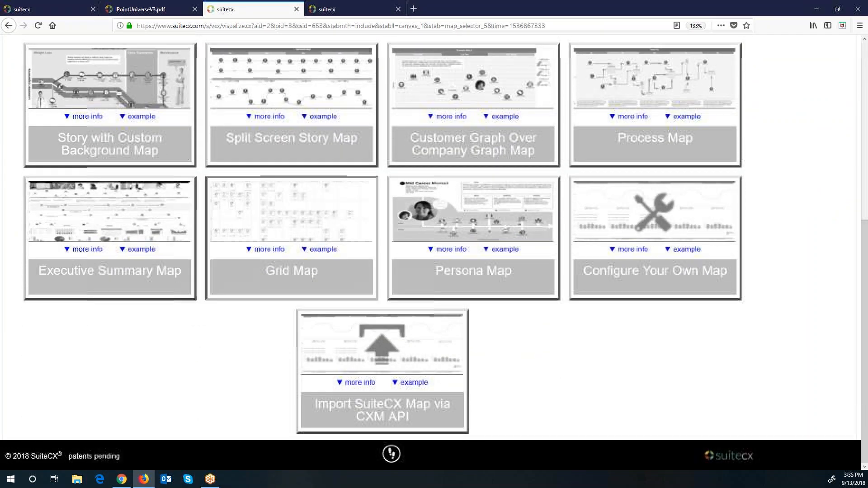
{"action": "scroll", "coordinate": [434, 237], "scroll_direction": "up", "scroll_amount": 6}
{"action": "scroll", "coordinate": [434, 238], "scroll_direction": "down", "scroll_amount": 3}
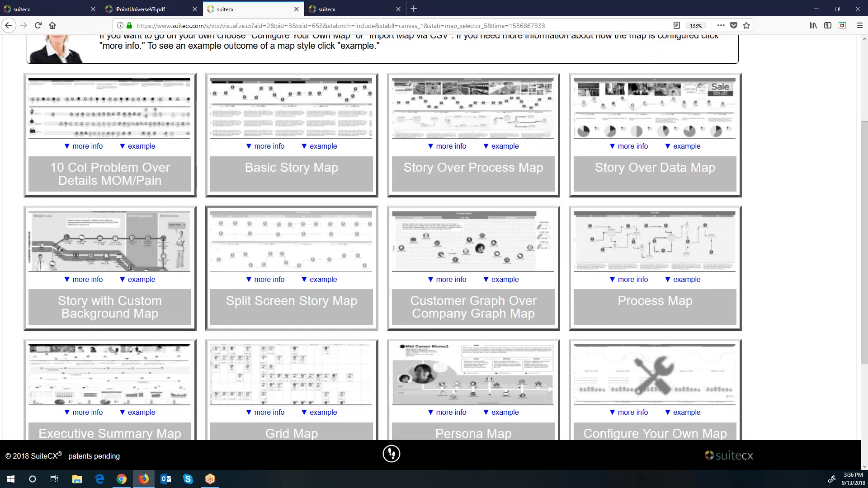
Step: Preview and close the 10 Col Problem and Basic Story Map example maps
{"action": "left_click", "coordinate": [142, 151]}
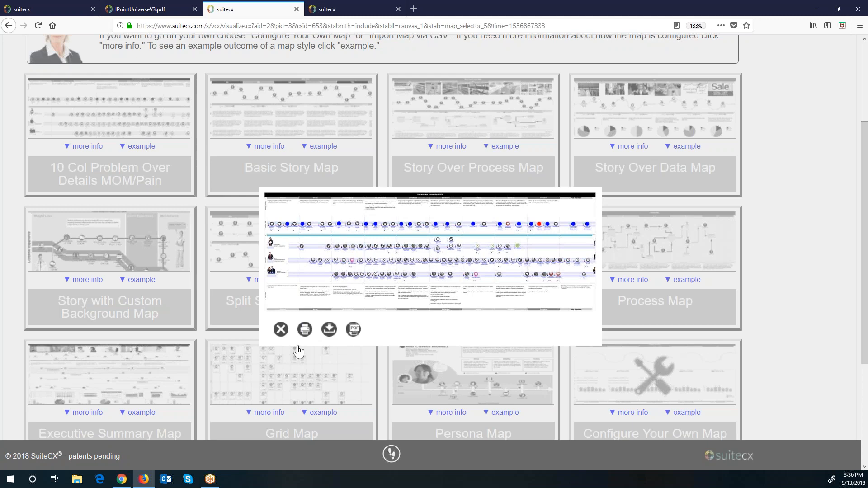
{"action": "left_click", "coordinate": [286, 336]}
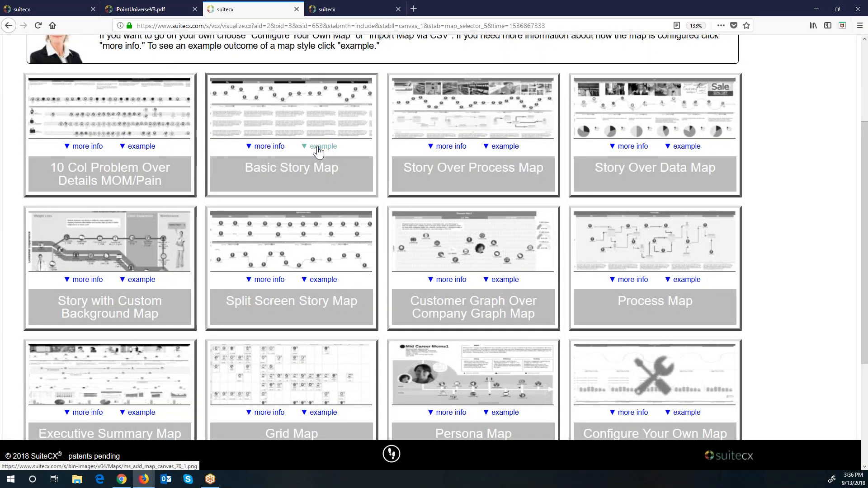
{"action": "left_click", "coordinate": [318, 149]}
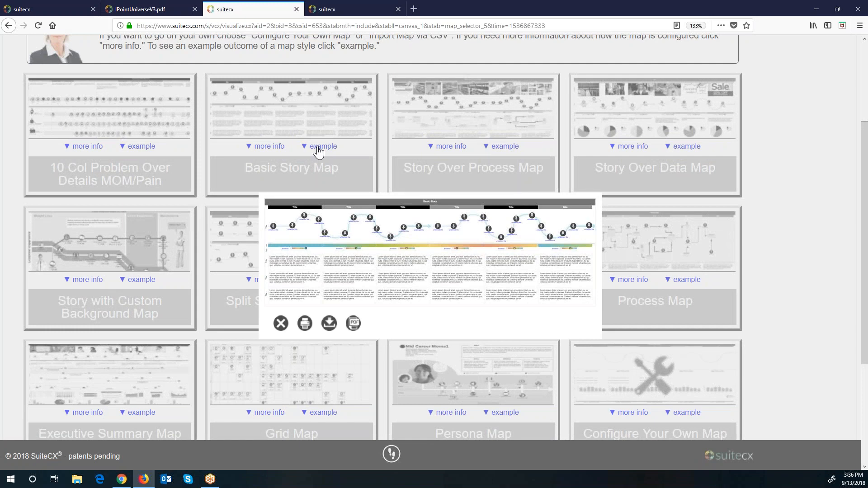
{"action": "left_click", "coordinate": [281, 329]}
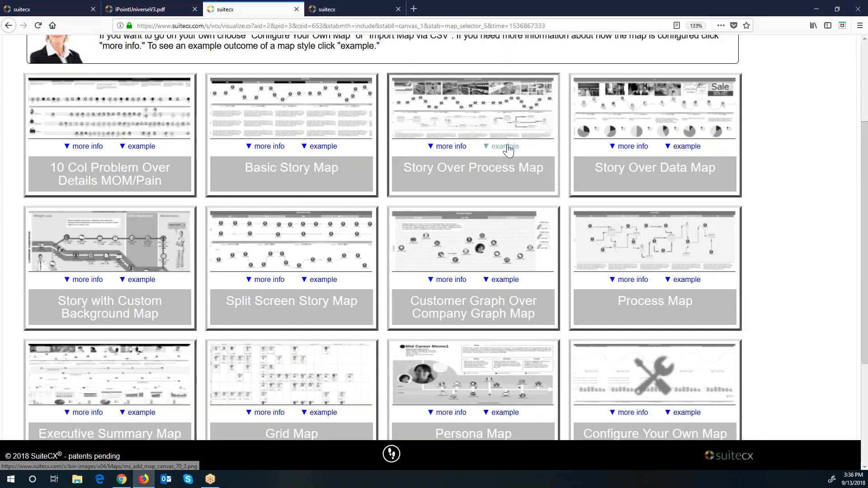
Step: Preview the Story Over Process and Story Over Data examples, then open the Custom Background example
{"action": "left_click", "coordinate": [505, 148]}
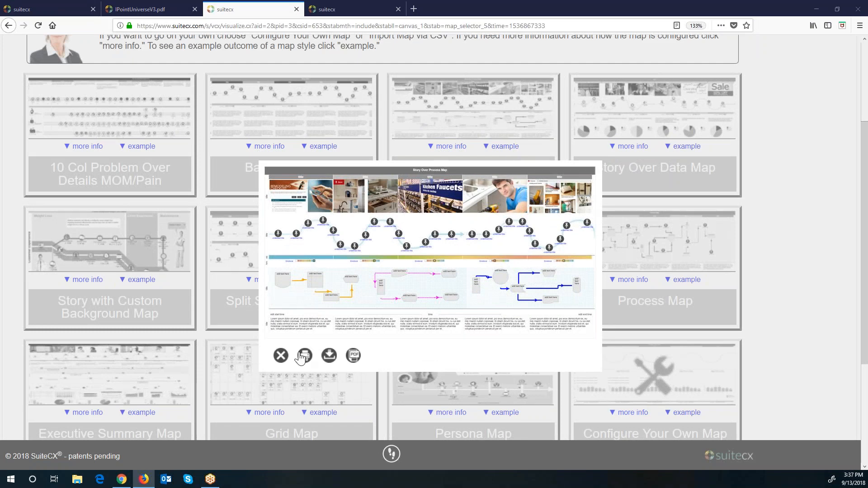
{"action": "left_click", "coordinate": [280, 356]}
{"action": "left_click", "coordinate": [504, 148]}
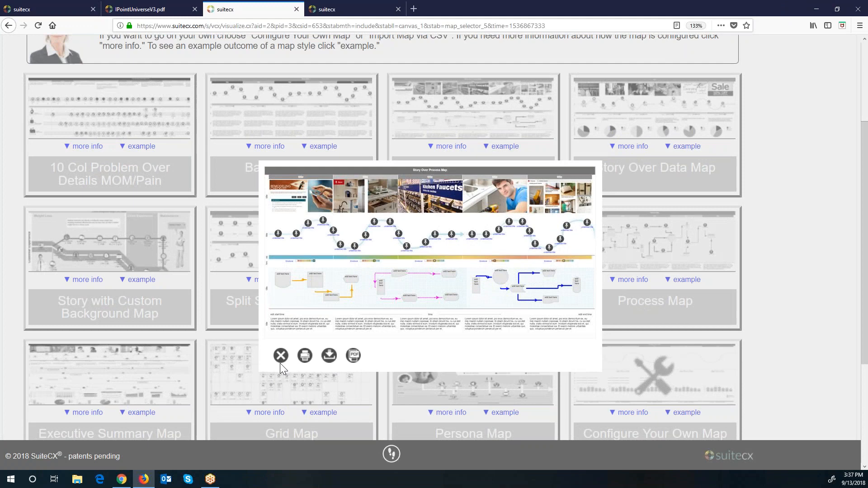
{"action": "left_click", "coordinate": [280, 358]}
{"action": "left_click", "coordinate": [686, 147]}
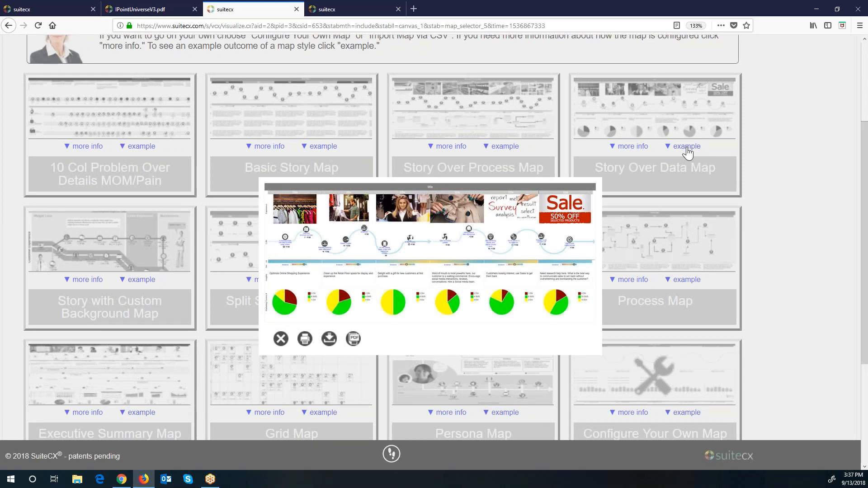
{"action": "left_click", "coordinate": [281, 339]}
{"action": "left_click", "coordinate": [136, 279]}
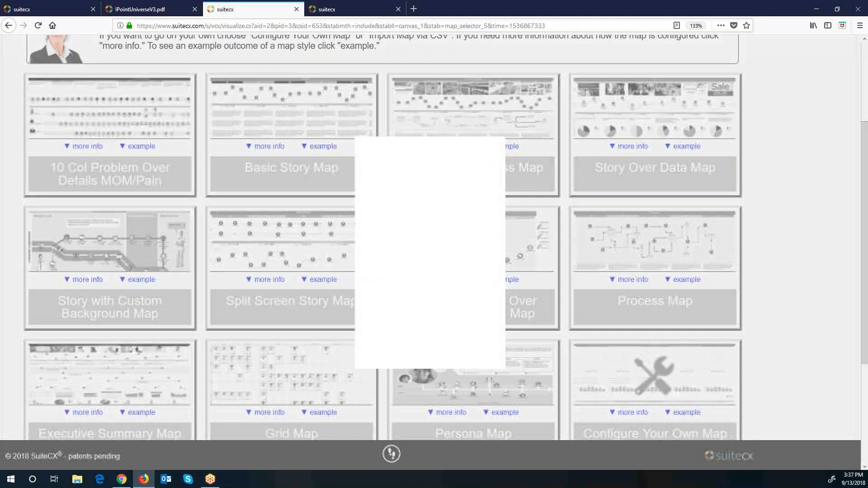
Step: Preview and close the Split Screen, Example Map 2, Process Map and Executive Summary examples
{"action": "scroll", "coordinate": [478, 280], "scroll_direction": "down", "scroll_amount": 3}
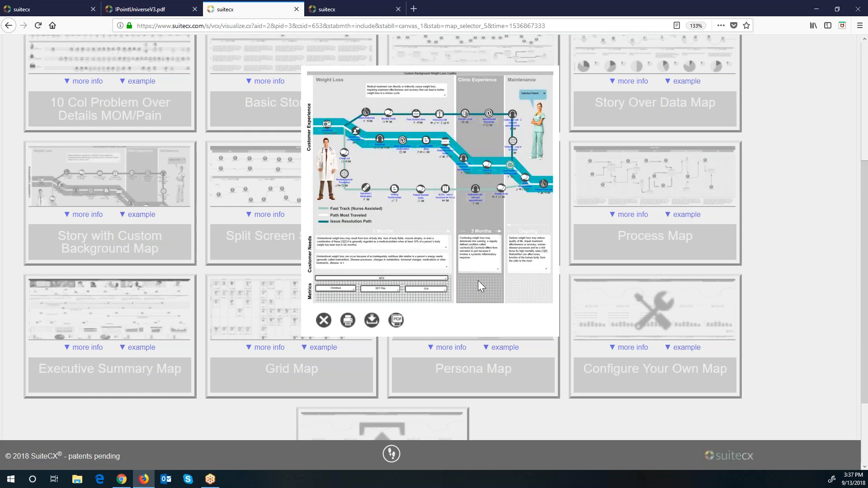
{"action": "left_click", "coordinate": [323, 320]}
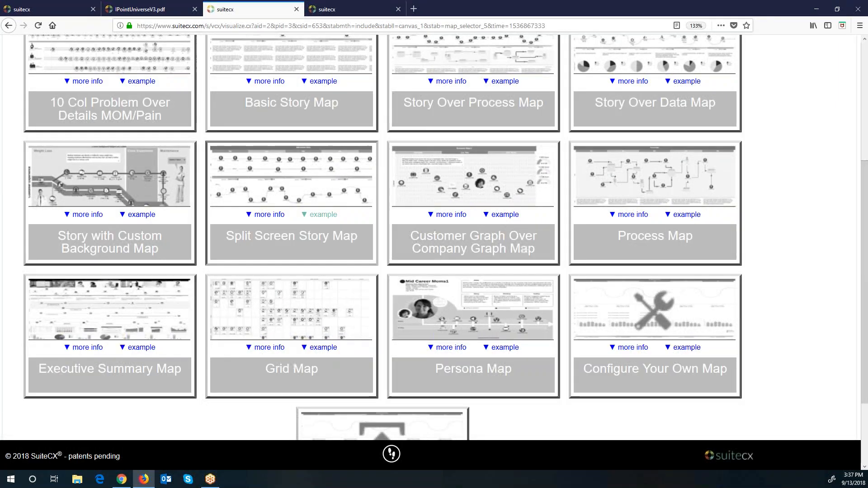
{"action": "left_click", "coordinate": [318, 216]}
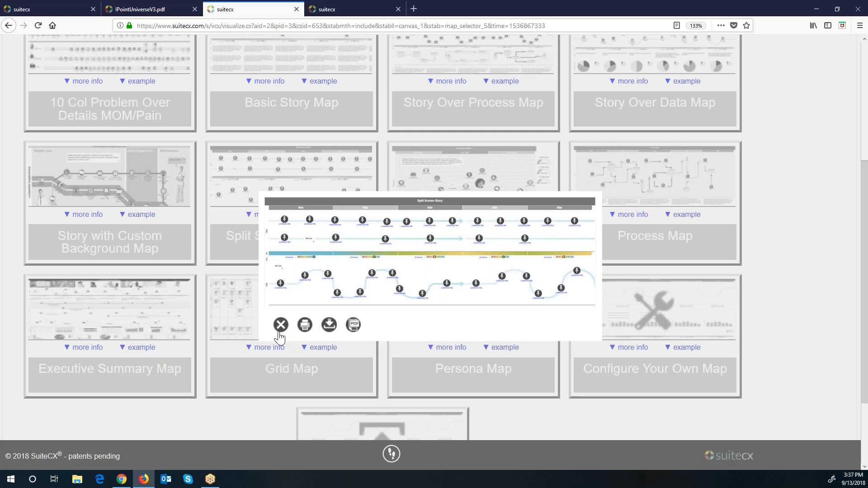
{"action": "left_click", "coordinate": [280, 328]}
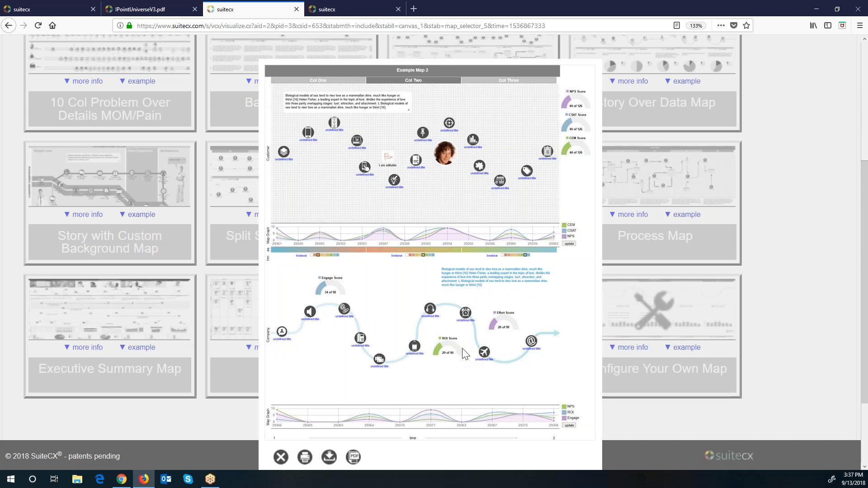
{"action": "left_click", "coordinate": [281, 457]}
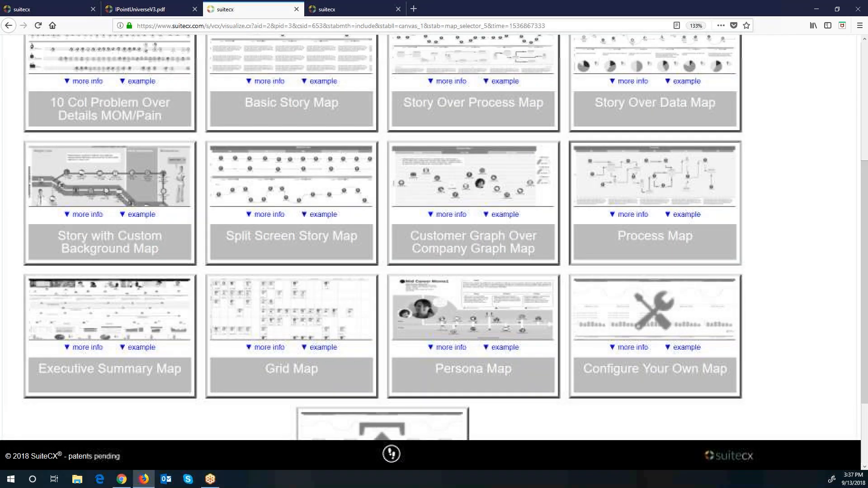
{"action": "left_click", "coordinate": [697, 220]}
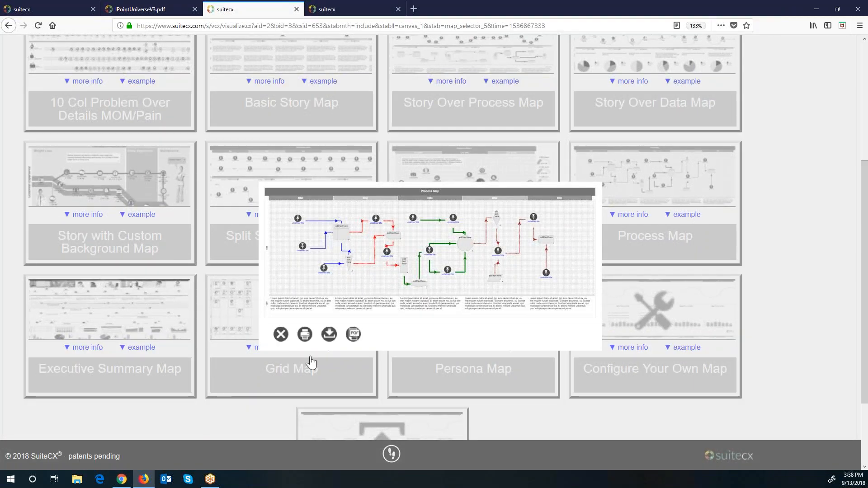
{"action": "left_click", "coordinate": [279, 338]}
{"action": "left_click", "coordinate": [142, 348]}
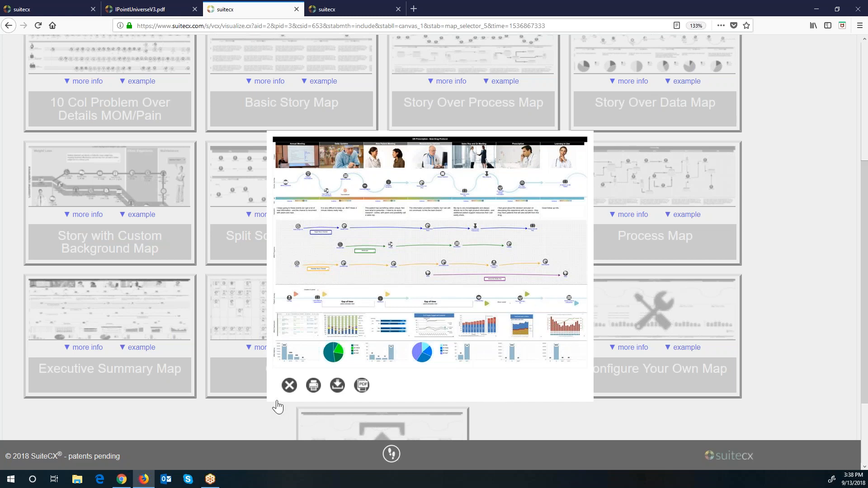
{"action": "left_click", "coordinate": [289, 385]}
Step: Preview and close the Grid Map and Persona Map examples
{"action": "left_click", "coordinate": [330, 349]}
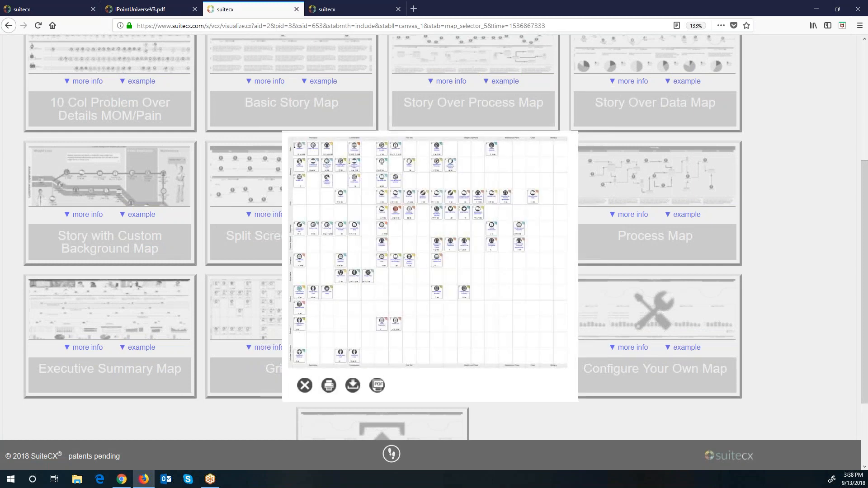
{"action": "left_click", "coordinate": [308, 389]}
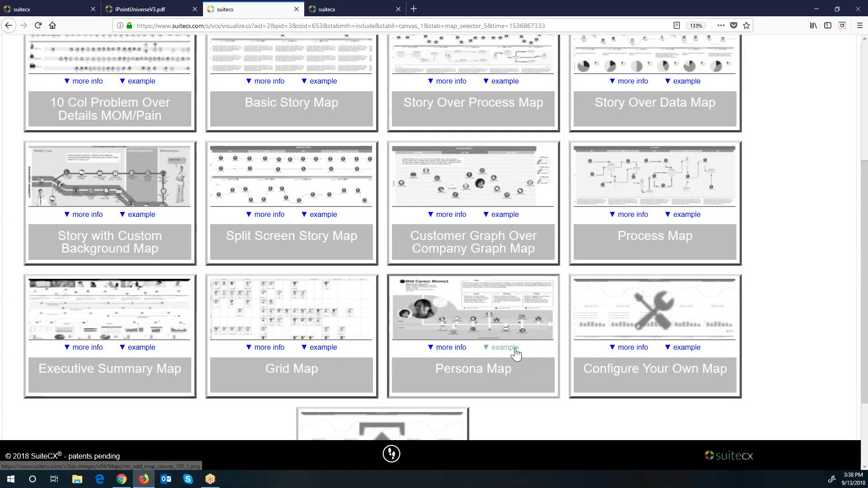
{"action": "left_click", "coordinate": [514, 348]}
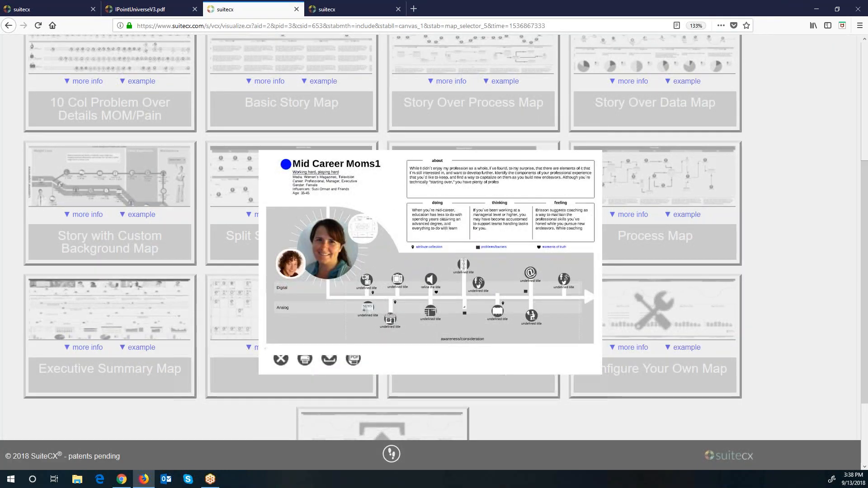
{"action": "left_click", "coordinate": [280, 366]}
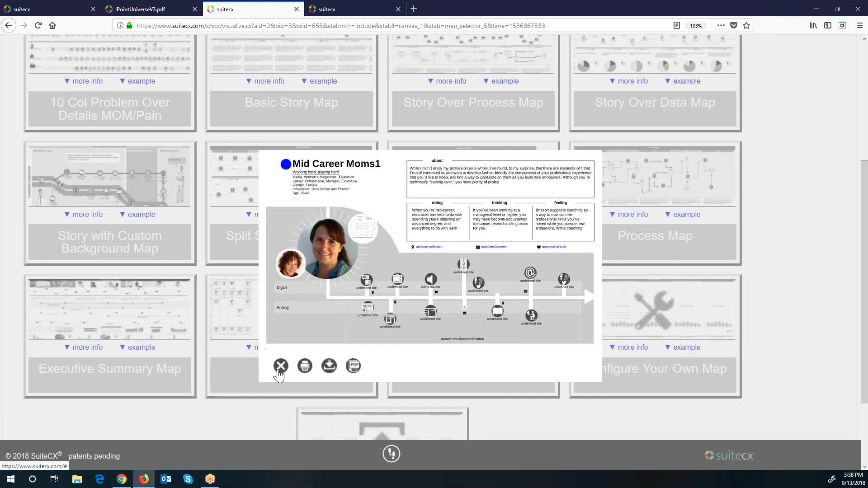
Step: Choose the Basic Story Map template for the new map
{"action": "scroll", "coordinate": [278, 371], "scroll_direction": "down", "scroll_amount": 3}
{"action": "scroll", "coordinate": [527, 393], "scroll_direction": "up", "scroll_amount": 6}
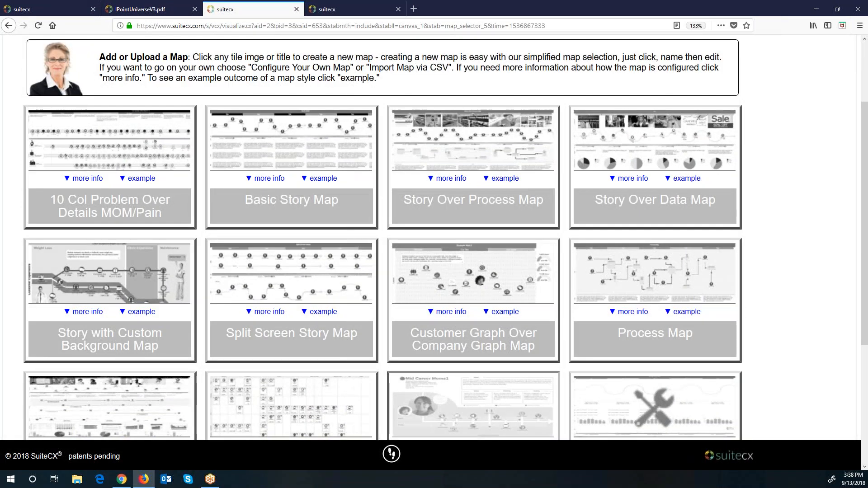
{"action": "left_click", "coordinate": [279, 210]}
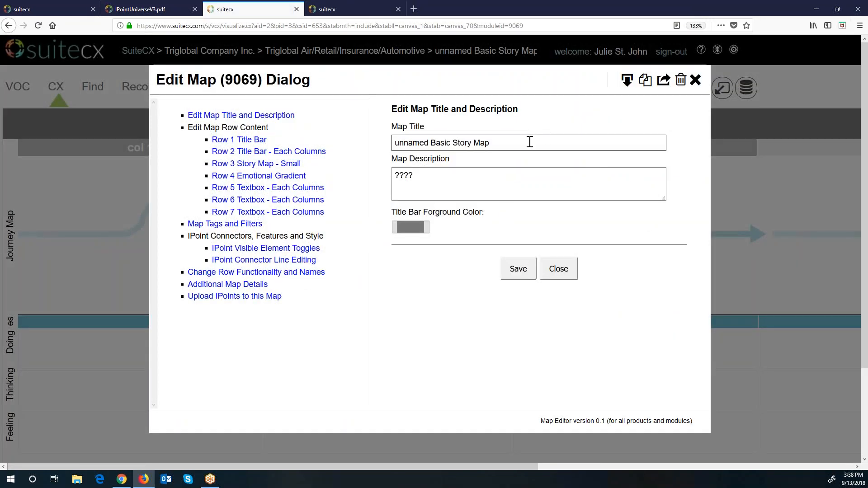
Step: Set the map title to 'Map name' and the description to 'Map Description'
{"action": "left_click_drag", "start_coordinate": [529, 142], "coordinate": [277, 127]}
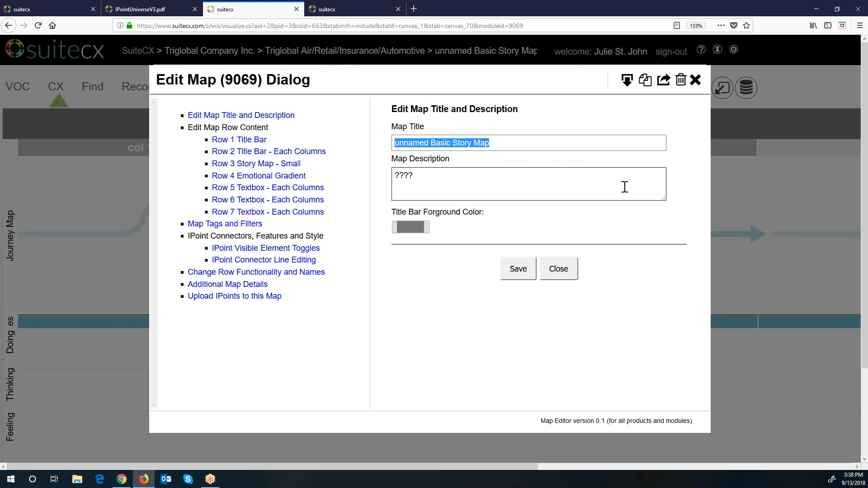
{"action": "key", "text": "BackSpace"}
{"action": "type", "text": "GIve te"}
{"action": "key", "text": "BackSpace"}
{"action": "key", "text": "BackSpace"}
{"action": "key", "text": "BackSpace"}
{"action": "key", "text": "BackSpace"}
{"action": "key", "text": "BackSpace"}
{"action": "type", "text": "Map name"}
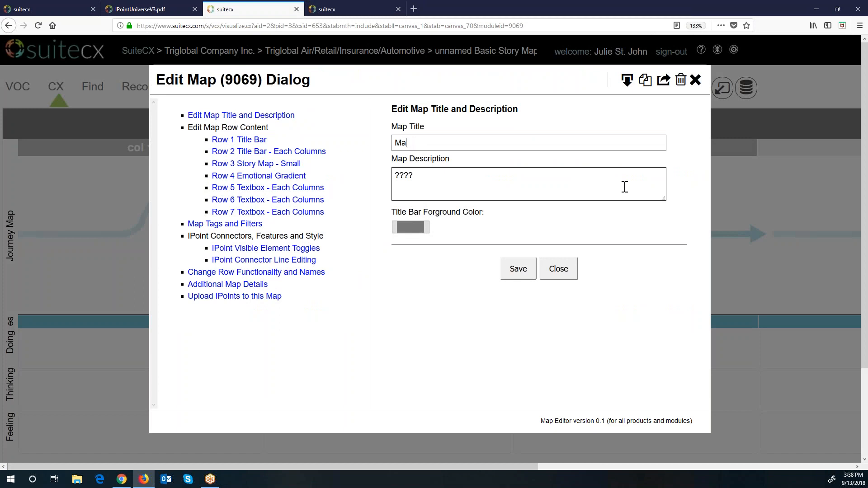
{"action": "key", "text": "Tab"}
{"action": "key", "text": "Delete"}
{"action": "key", "text": "Delete"}
{"action": "key", "text": "Delete"}
{"action": "type", "text": "Map Description"}
Step: Keep the grey title bar colour, save the map details and view the blank canvas
{"action": "left_click", "coordinate": [419, 226]}
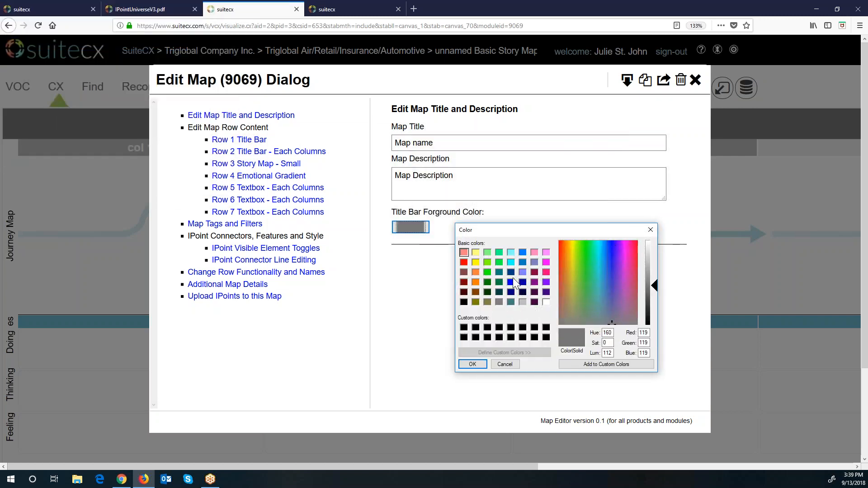
{"action": "left_click", "coordinate": [473, 364]}
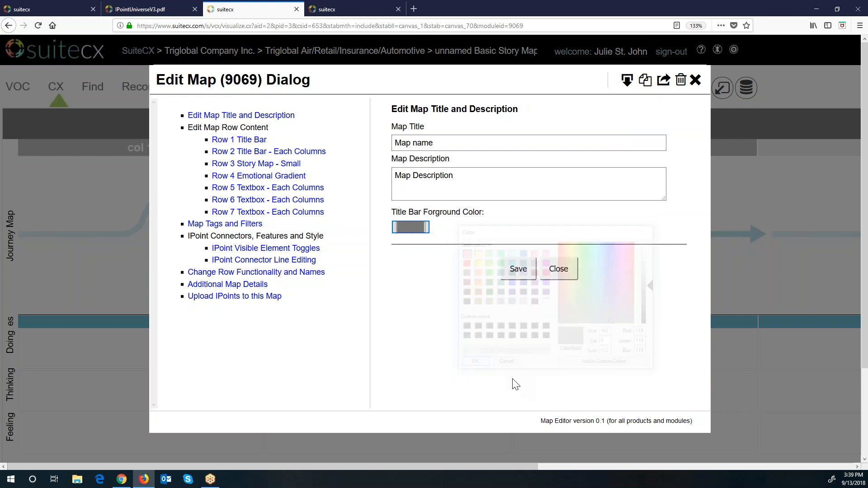
{"action": "left_click", "coordinate": [520, 271]}
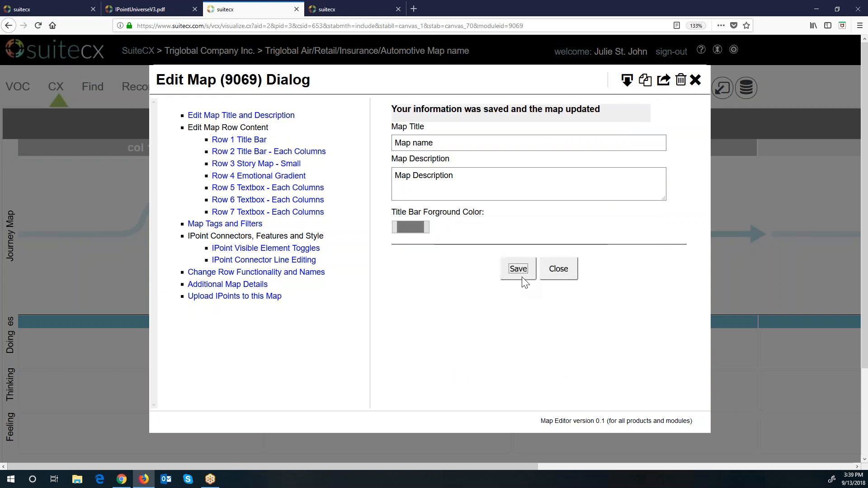
{"action": "left_click", "coordinate": [555, 274]}
{"action": "scroll", "coordinate": [586, 353], "scroll_direction": "down", "scroll_amount": 2}
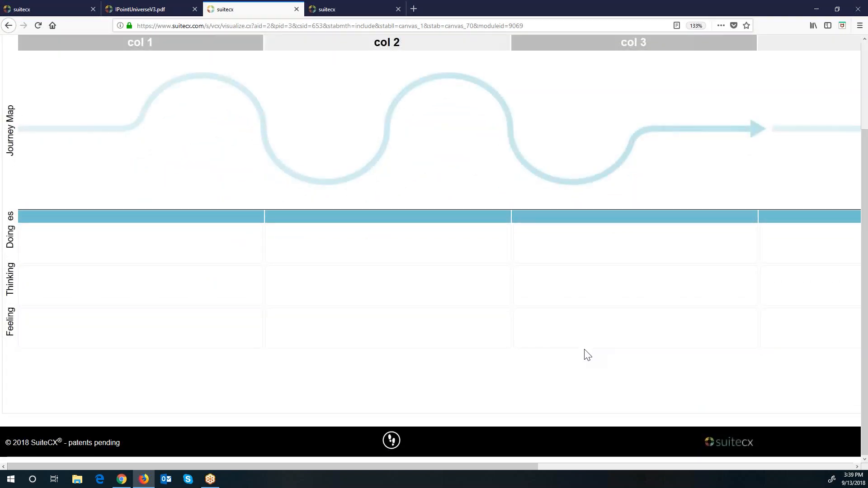
{"action": "scroll", "coordinate": [584, 354], "scroll_direction": "up", "scroll_amount": 2}
{"action": "scroll", "coordinate": [532, 469], "scroll_direction": "right", "scroll_amount": 5}
{"action": "scroll", "coordinate": [526, 470], "scroll_direction": "left", "scroll_amount": 5}
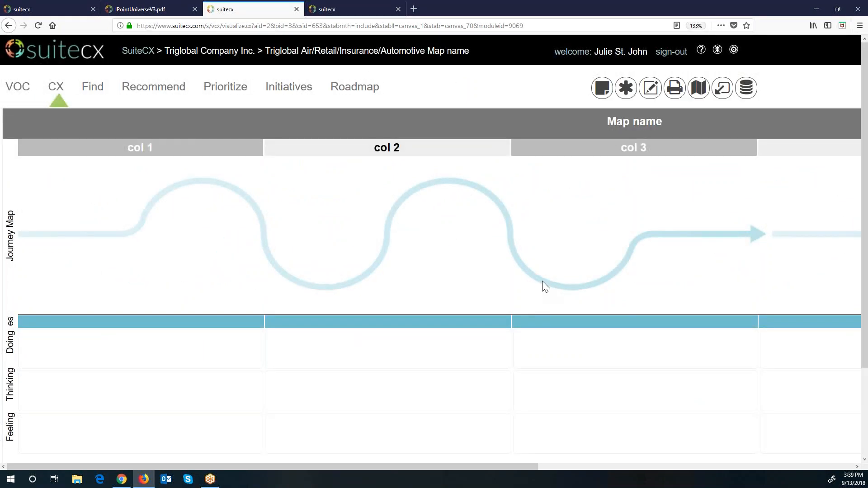
{"action": "left_click", "coordinate": [50, 9]}
{"action": "left_click", "coordinate": [592, 180]}
{"action": "left_click", "coordinate": [592, 189]}
{"action": "left_click", "coordinate": [595, 199]}
{"action": "left_click", "coordinate": [595, 213]}
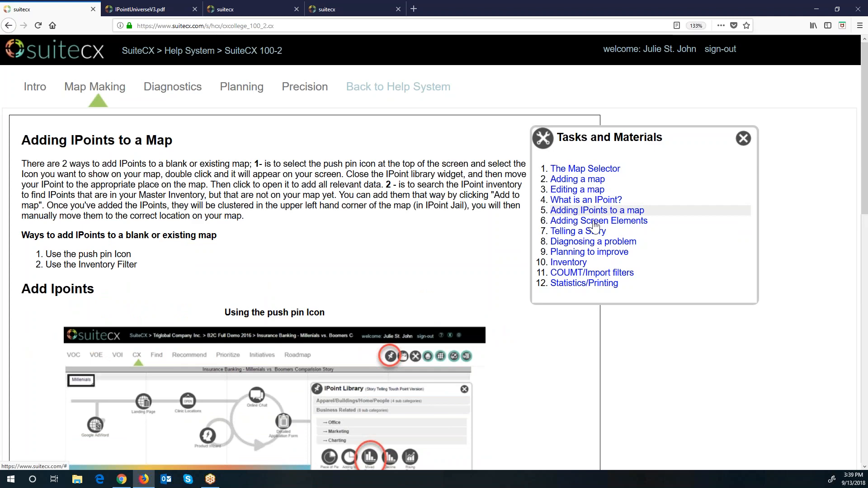
{"action": "left_click", "coordinate": [595, 222]}
{"action": "left_click", "coordinate": [594, 231]}
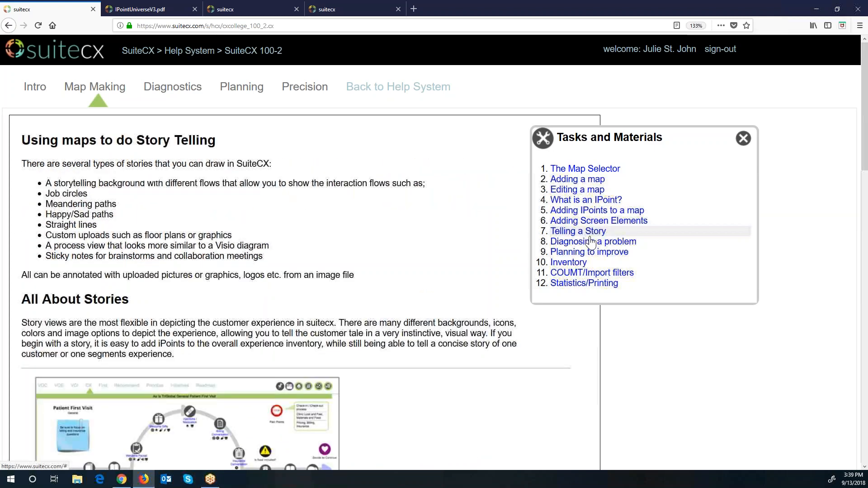
{"action": "left_click", "coordinate": [591, 243]}
{"action": "left_click", "coordinate": [589, 252]}
{"action": "left_click", "coordinate": [583, 262]}
{"action": "left_click", "coordinate": [589, 252]}
{"action": "left_click", "coordinate": [592, 222]}
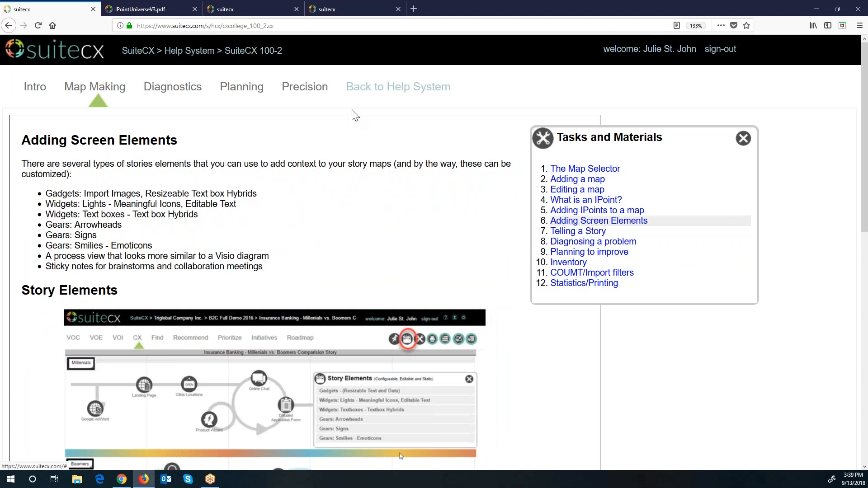
{"action": "left_click", "coordinate": [332, 9]}
{"action": "left_click", "coordinate": [262, 10]}
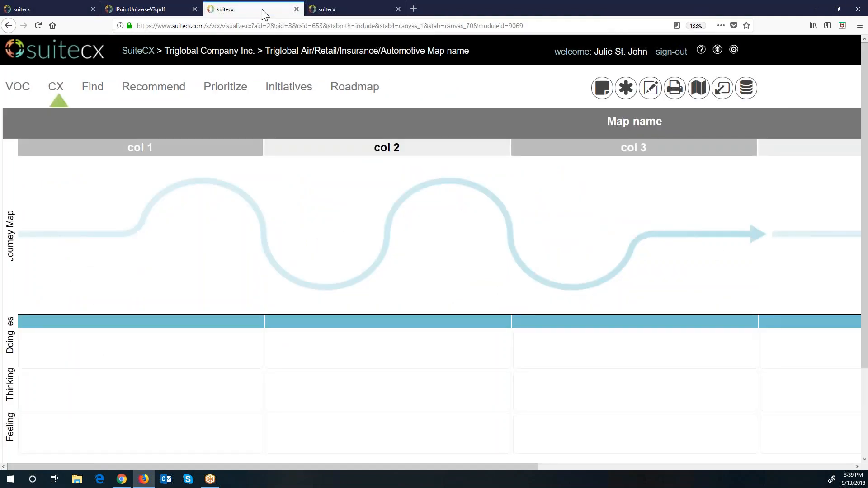
Step: Reopen the map editor at the Row 1 and Row 2 column title bar settings
{"action": "scroll", "coordinate": [533, 311], "scroll_direction": "down", "scroll_amount": 2}
{"action": "scroll", "coordinate": [532, 311], "scroll_direction": "up", "scroll_amount": 2}
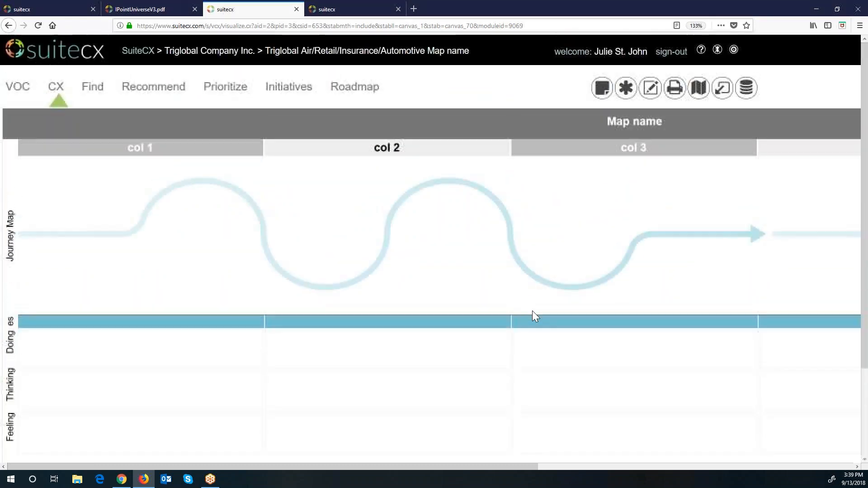
{"action": "left_click", "coordinate": [650, 91]}
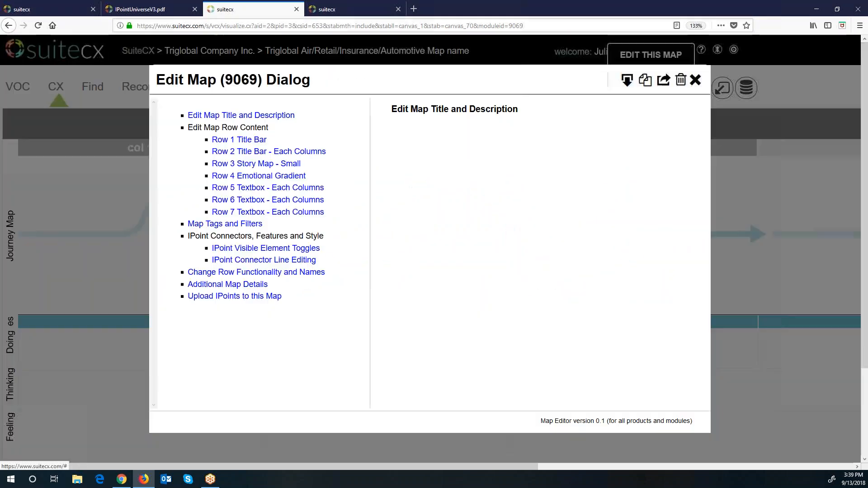
{"action": "left_click", "coordinate": [253, 143]}
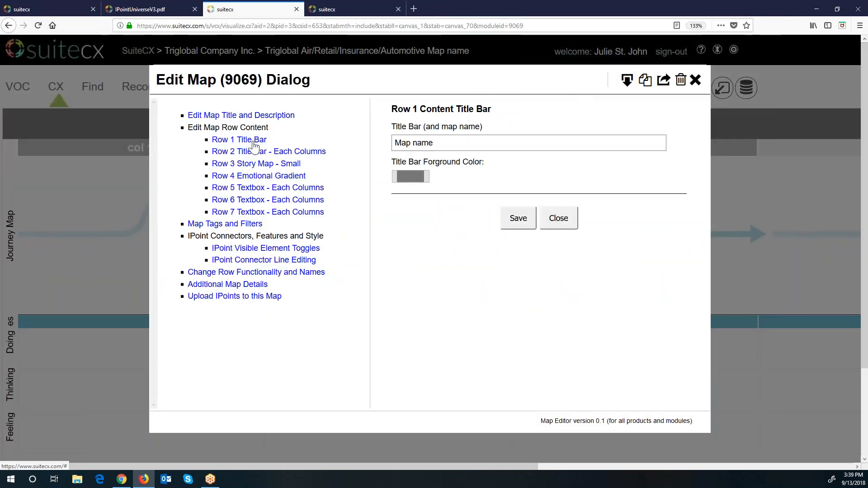
{"action": "left_click", "coordinate": [253, 151]}
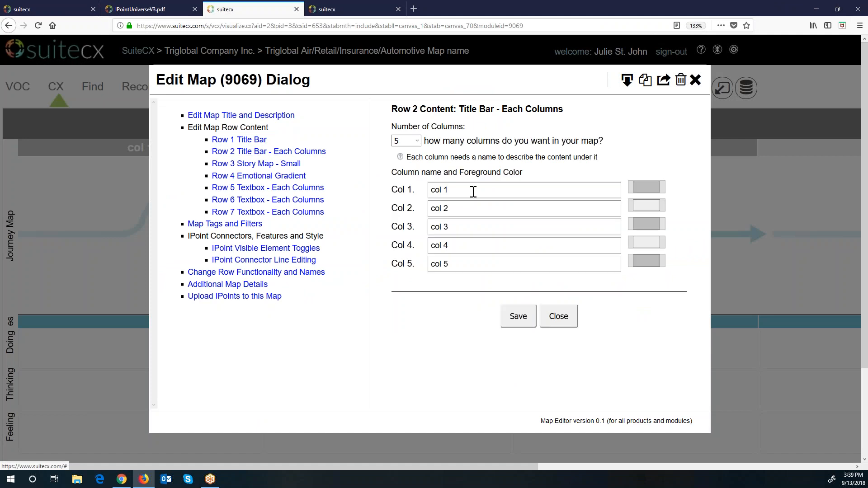
Step: Name columns 1–5 Awareness, Consideration, 1st Purchase, Loyalty and Re Purchase
{"action": "left_click_drag", "start_coordinate": [527, 192], "coordinate": [389, 186]}
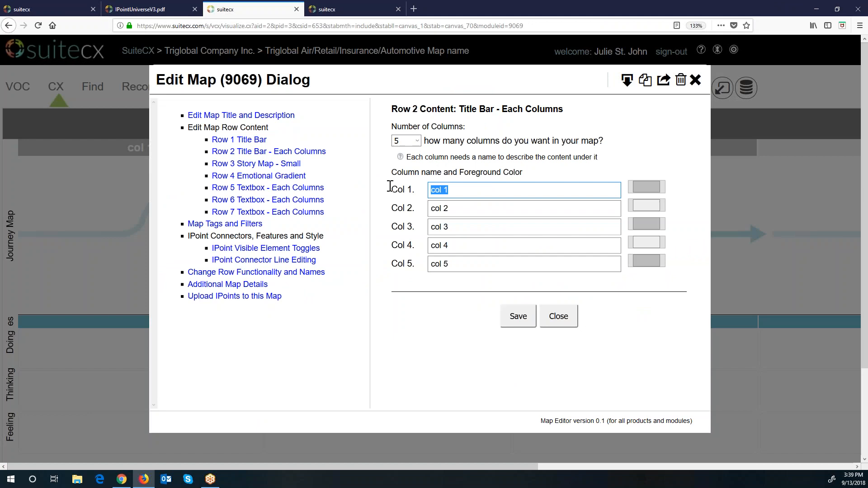
{"action": "type", "text": "Awe"}
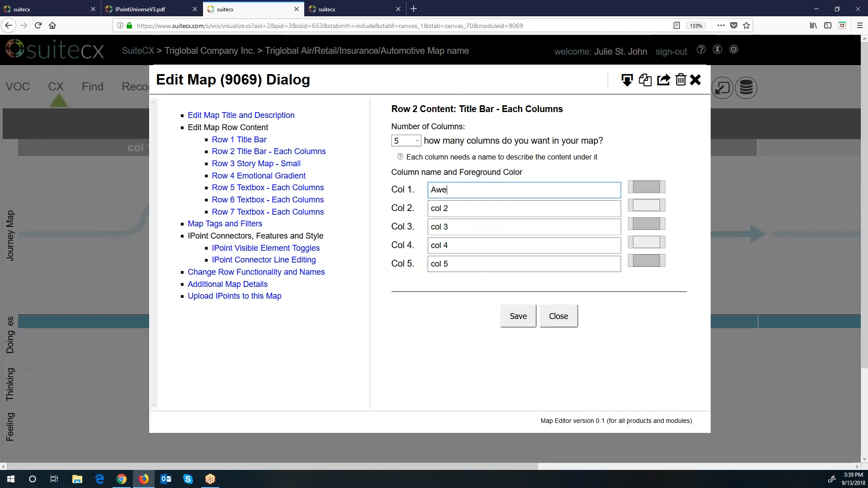
{"action": "type", "text": "areness"}
{"action": "key", "text": "Tab"}
{"action": "key", "text": "Tab"}
{"action": "type", "text": "Consideration"}
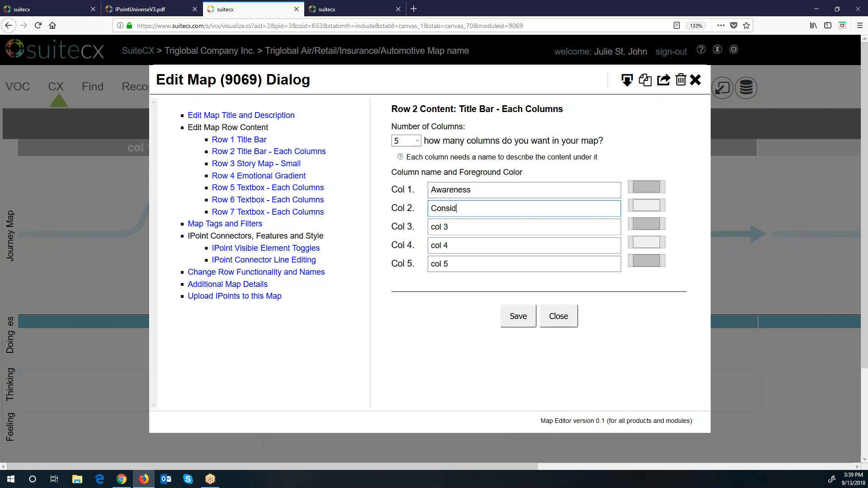
{"action": "key", "text": "Tab"}
{"action": "key", "text": "Tab"}
{"action": "type", "text": "1st Purcha"}
{"action": "key", "text": "Tab"}
{"action": "key", "text": "Tab"}
{"action": "type", "text": "Loyalty"}
{"action": "key", "text": "Tab"}
{"action": "key", "text": "Tab"}
{"action": "type", "text": "Re Purpo"}
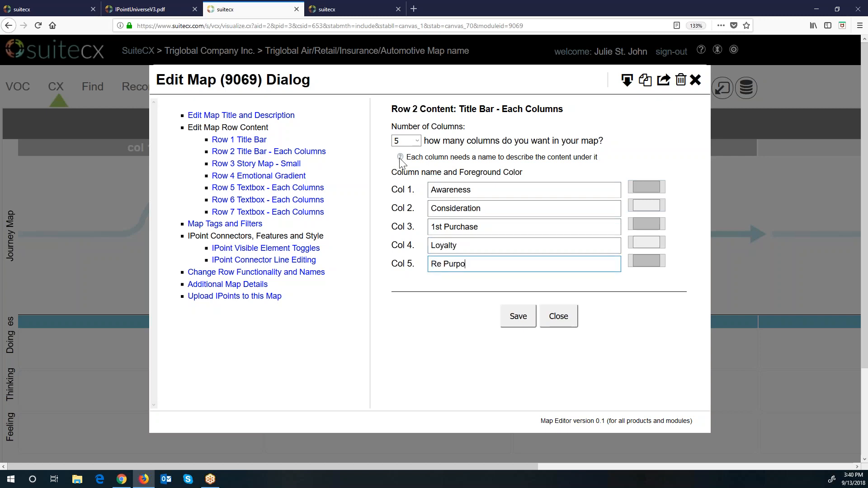
{"action": "key", "text": "BackSpace"}
{"action": "key", "text": "BackSpace"}
{"action": "type", "text": "rch"}
Step: Keep the column count at 5 after trying 7, and save the column names
{"action": "left_click", "coordinate": [416, 142]}
{"action": "left_click", "coordinate": [412, 207]}
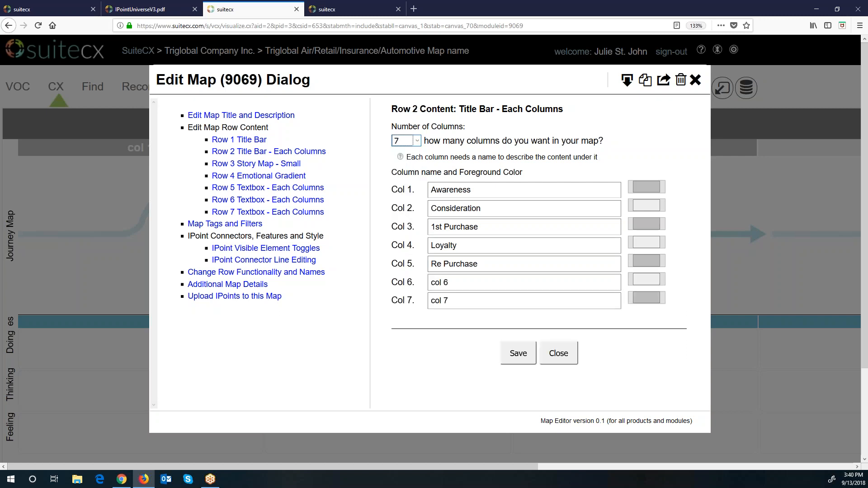
{"action": "left_click", "coordinate": [417, 141]}
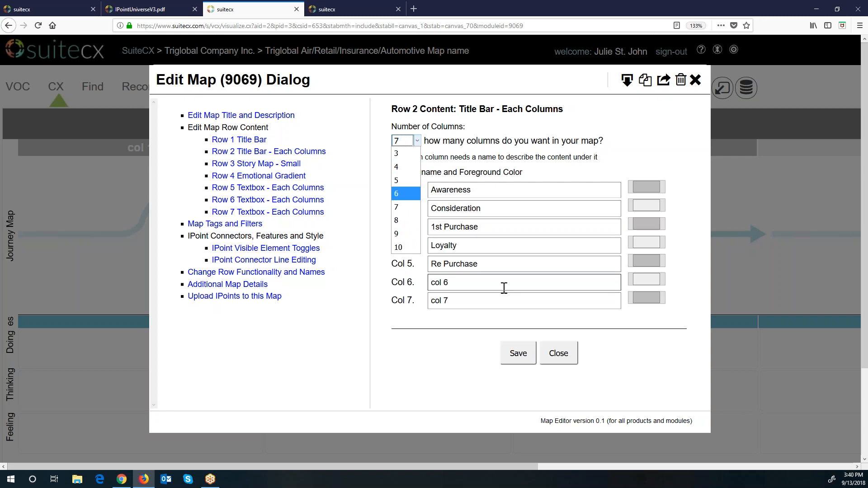
{"action": "left_click", "coordinate": [412, 181]}
{"action": "left_click", "coordinate": [528, 321]}
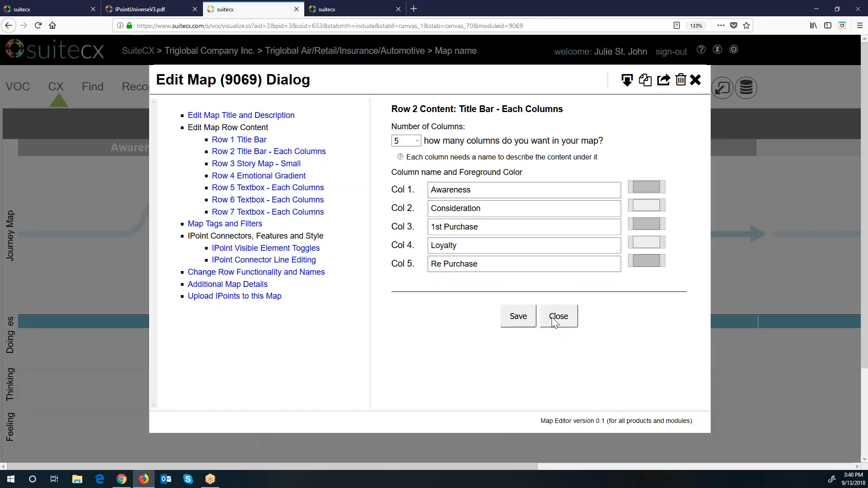
{"action": "left_click", "coordinate": [555, 320]}
{"action": "left_click_drag", "start_coordinate": [357, 467], "coordinate": [307, 466]}
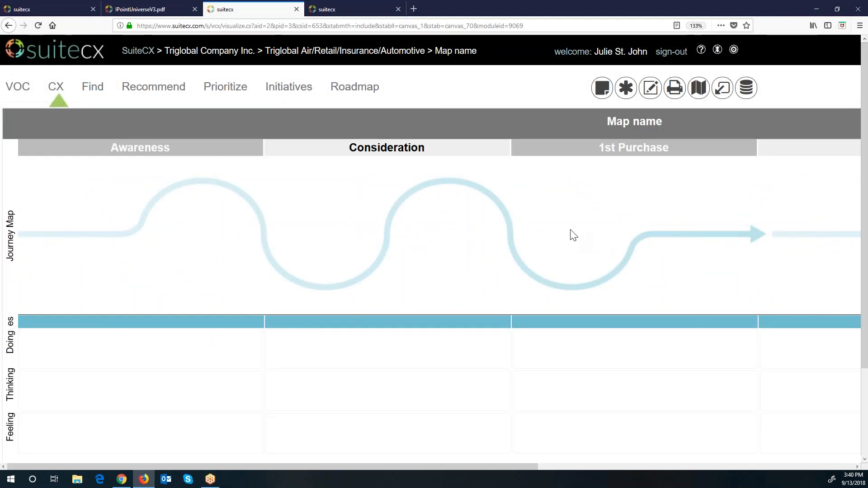
Step: Open the row functionality and names settings and review Row 3's type choices without changing it
{"action": "left_click", "coordinate": [650, 87]}
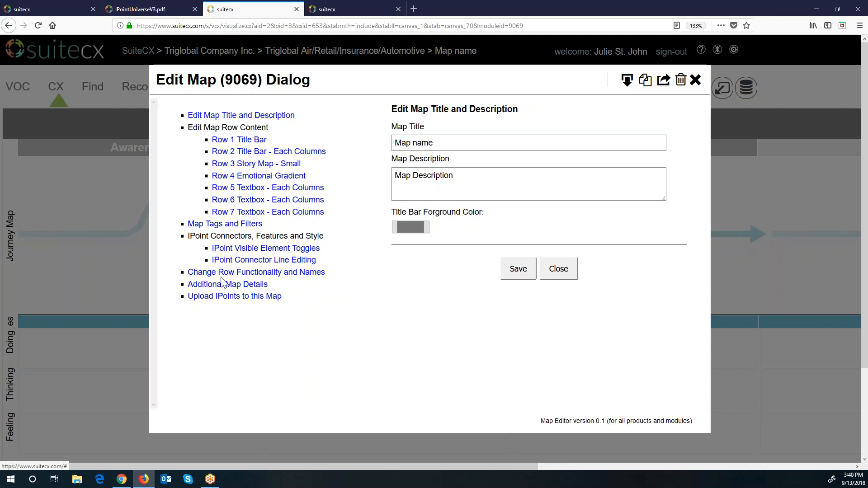
{"action": "left_click", "coordinate": [270, 276]}
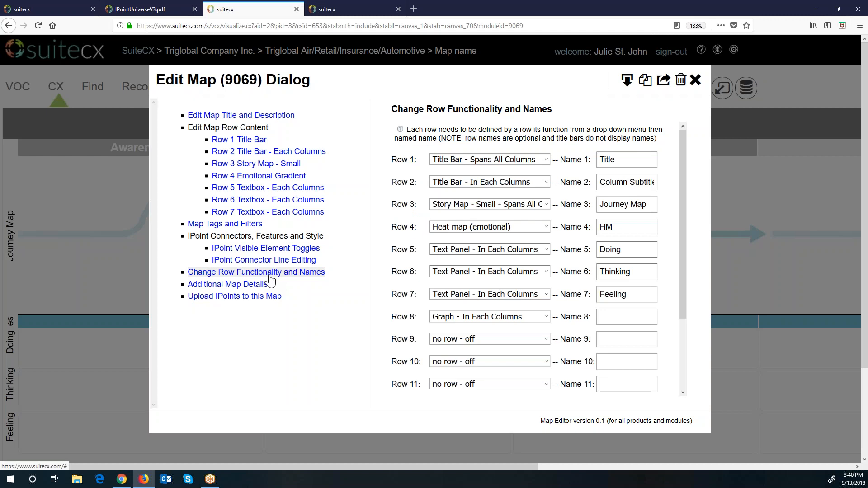
{"action": "left_click", "coordinate": [548, 206]}
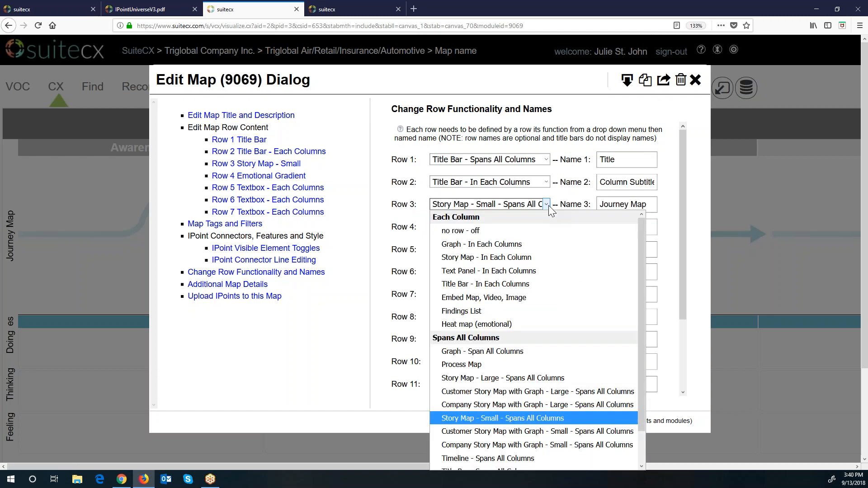
{"action": "scroll", "coordinate": [541, 306], "scroll_direction": "down", "scroll_amount": 1}
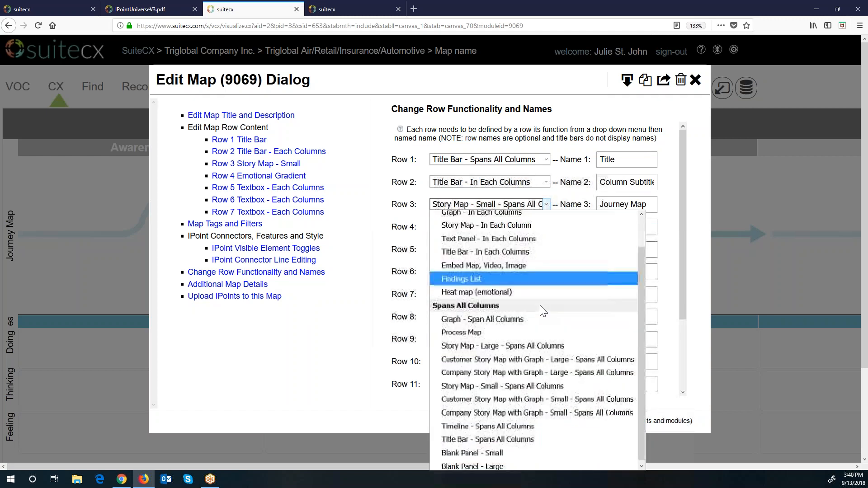
{"action": "scroll", "coordinate": [541, 306], "scroll_direction": "up", "scroll_amount": 1}
{"action": "scroll", "coordinate": [541, 306], "scroll_direction": "down", "scroll_amount": 2}
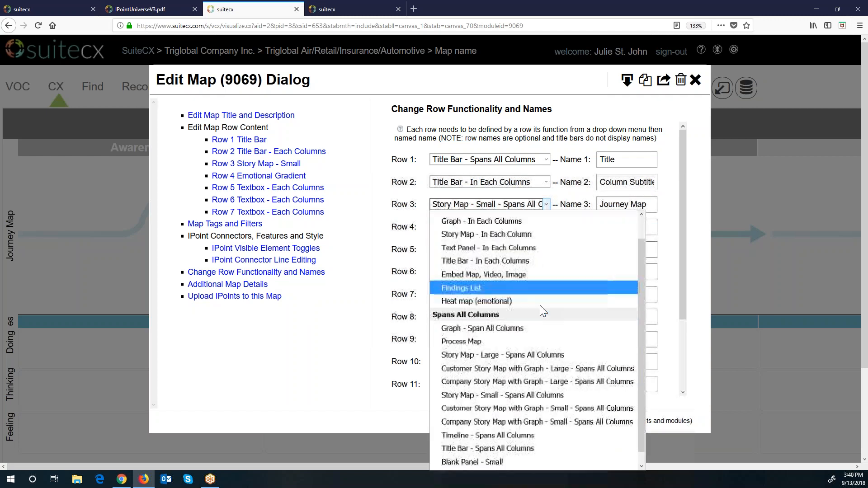
{"action": "left_click", "coordinate": [701, 319]}
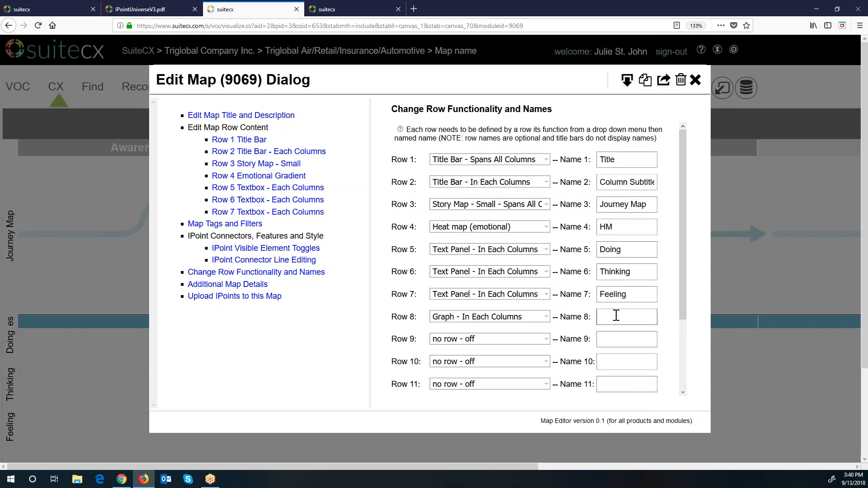
Step: Save Row 8 as Graph - In Each Columns and close the row settings
{"action": "scroll", "coordinate": [616, 315], "scroll_direction": "down", "scroll_amount": 3}
{"action": "scroll", "coordinate": [616, 315], "scroll_direction": "up", "scroll_amount": 3}
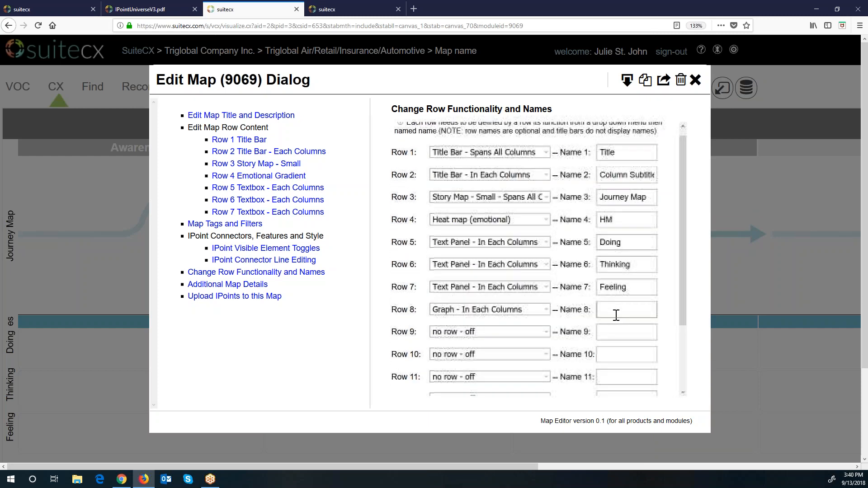
{"action": "scroll", "coordinate": [616, 315], "scroll_direction": "down", "scroll_amount": 3}
{"action": "left_click", "coordinate": [522, 370]}
{"action": "left_click", "coordinate": [565, 376]}
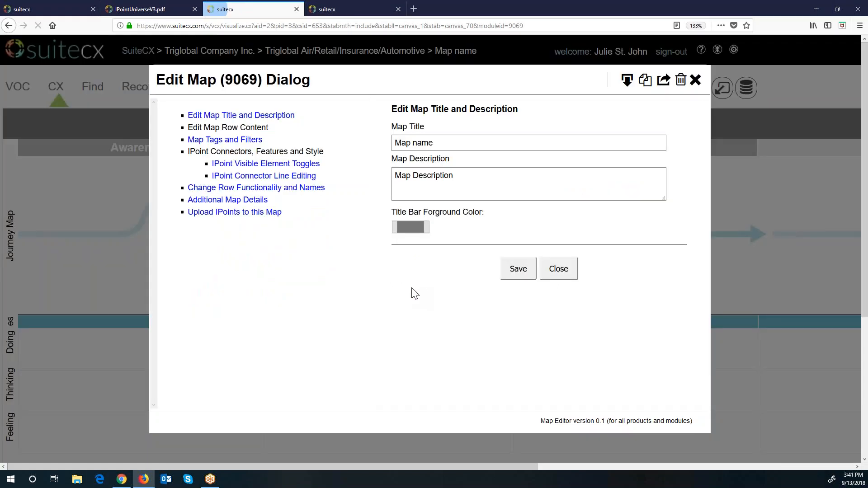
Step: Pick a different background for the Row 3 Story Map - Small and save it
{"action": "left_click", "coordinate": [268, 165]}
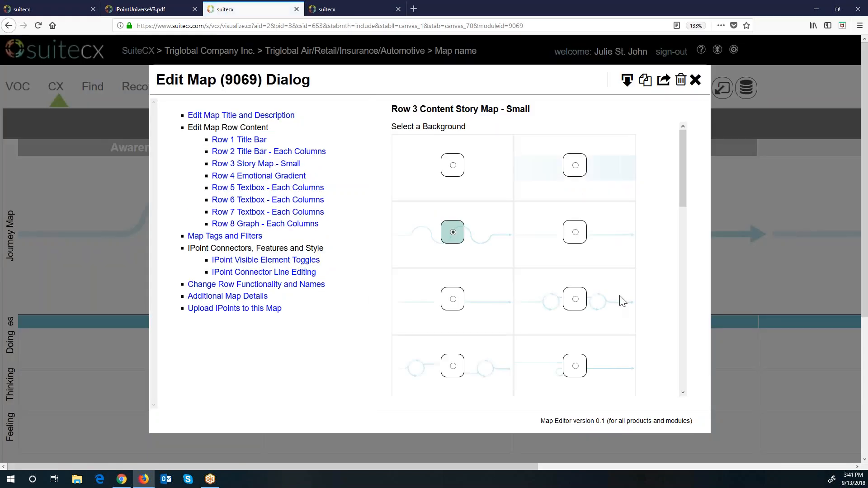
{"action": "scroll", "coordinate": [620, 300], "scroll_direction": "down", "scroll_amount": 6}
{"action": "scroll", "coordinate": [620, 300], "scroll_direction": "down", "scroll_amount": 3}
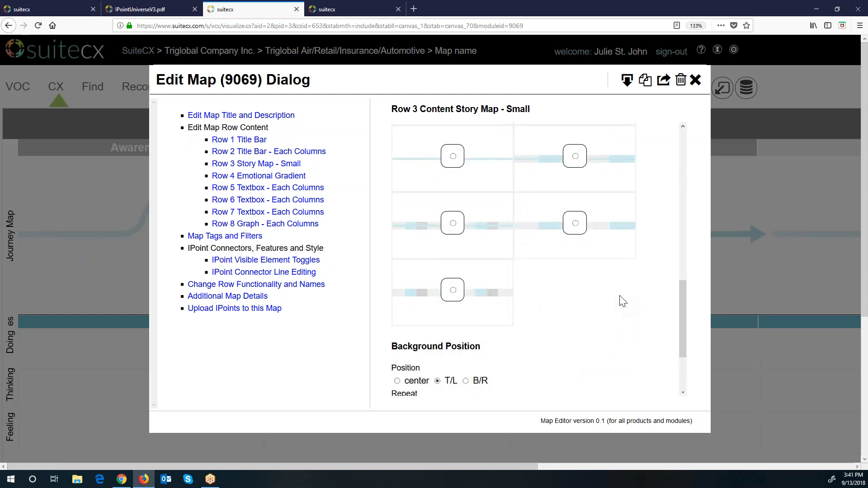
{"action": "left_click", "coordinate": [575, 156]}
{"action": "scroll", "coordinate": [615, 294], "scroll_direction": "down", "scroll_amount": 3}
{"action": "left_click", "coordinate": [526, 374]}
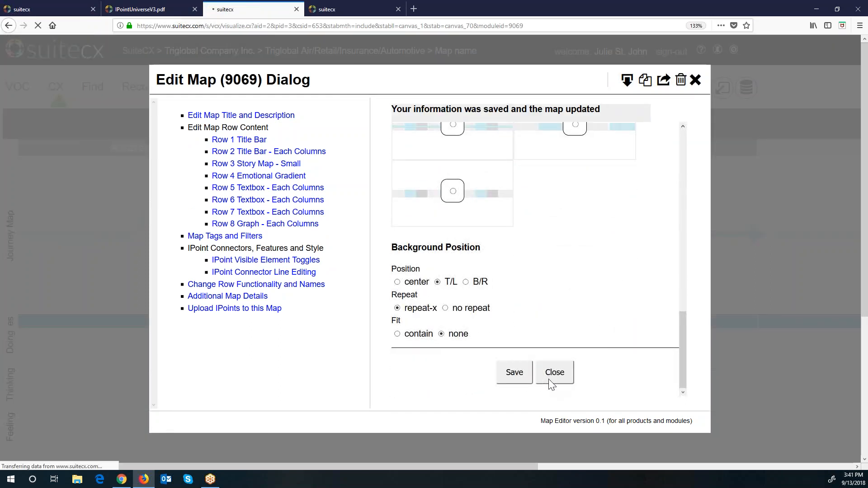
{"action": "left_click", "coordinate": [552, 373]}
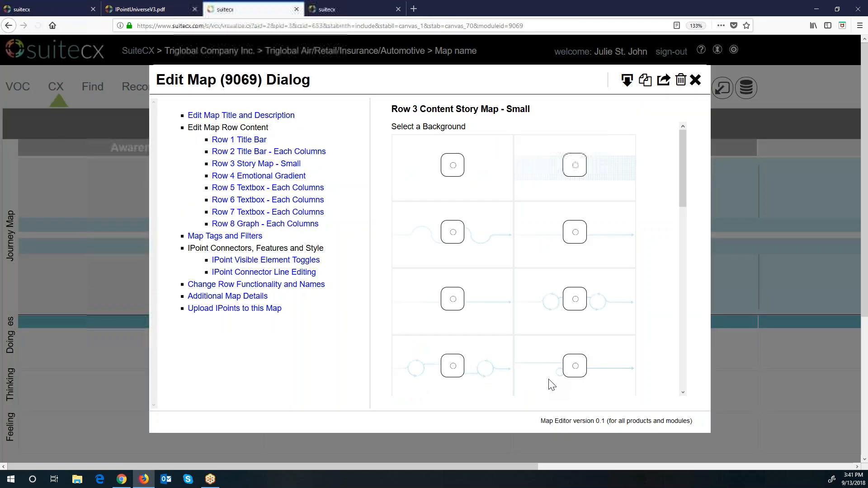
Step: Close the map editor and look over the updated journey map with its Journey Map row
{"action": "left_click", "coordinate": [696, 80]}
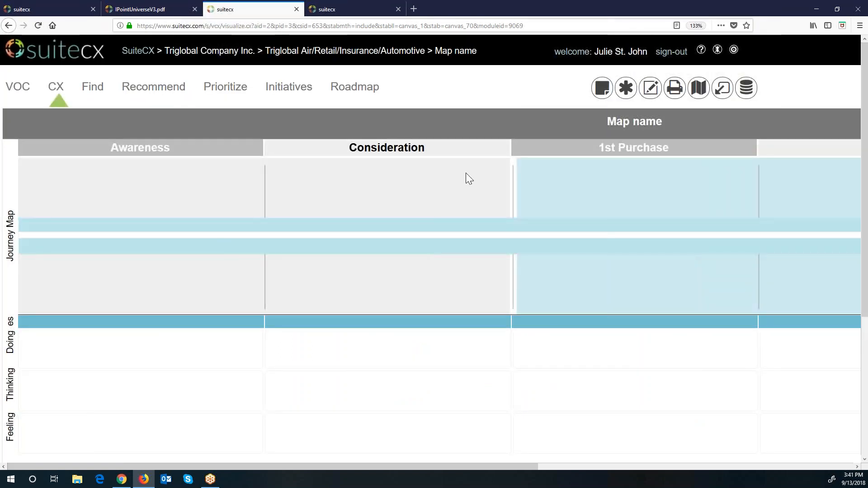
{"action": "left_click_drag", "start_coordinate": [343, 468], "coordinate": [787, 449]}
{"action": "left_click_drag", "start_coordinate": [590, 460], "coordinate": [223, 253]}
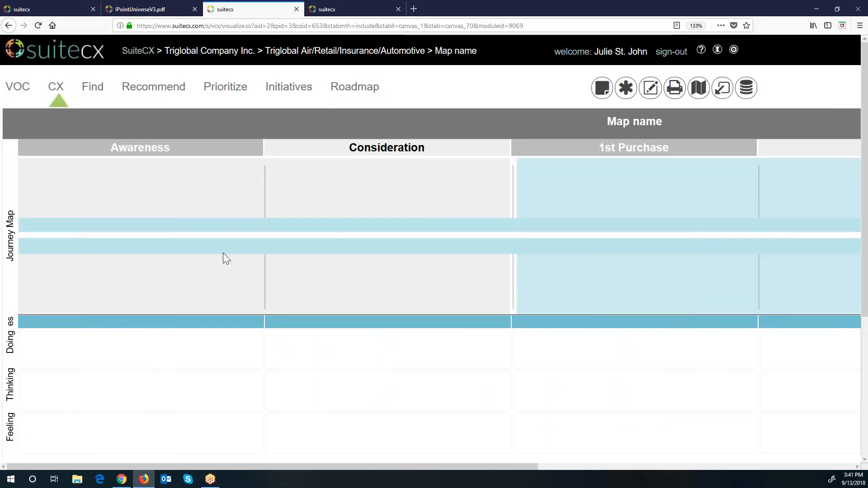
{"action": "scroll", "coordinate": [185, 277], "scroll_direction": "down", "scroll_amount": 4}
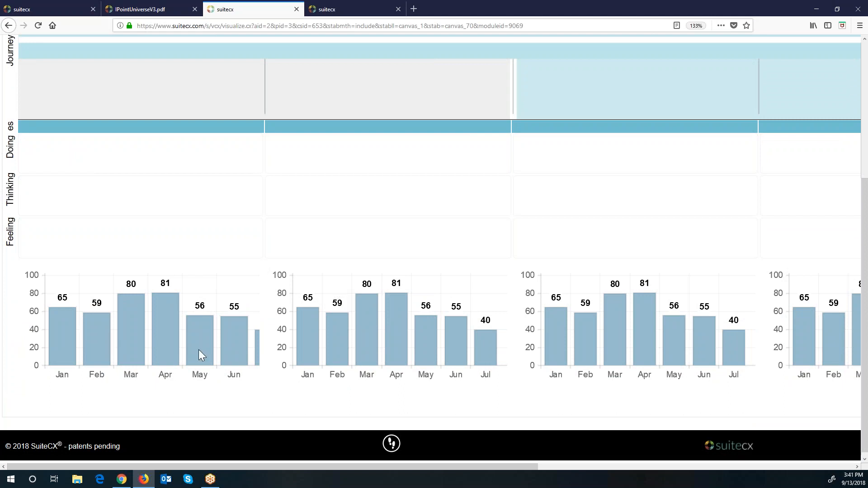
{"action": "scroll", "coordinate": [58, 223], "scroll_direction": "up", "scroll_amount": 1}
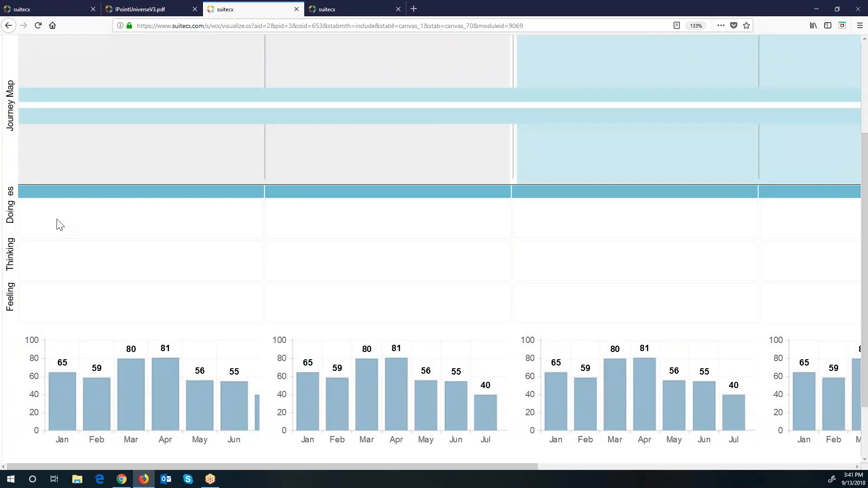
{"action": "scroll", "coordinate": [90, 306], "scroll_direction": "up", "scroll_amount": 3}
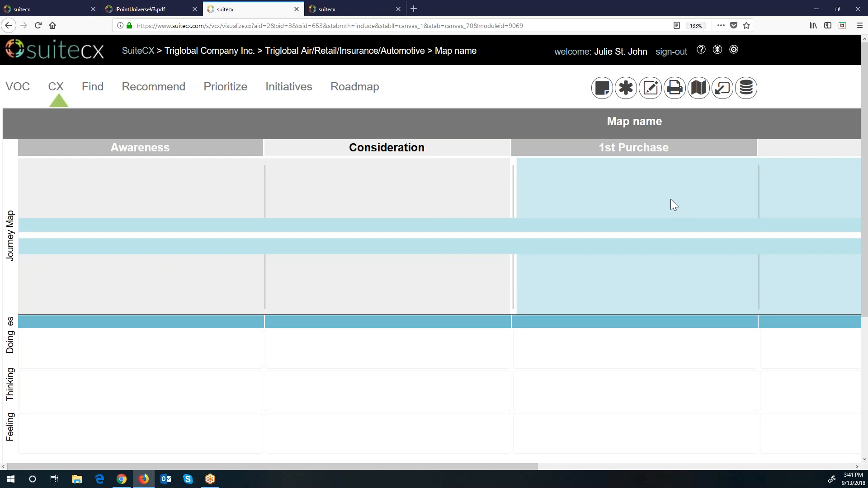
Step: Open the unused IPoint inventory and try each Show All By grouping, ending on Default Lifecycle
{"action": "left_click", "coordinate": [722, 88]}
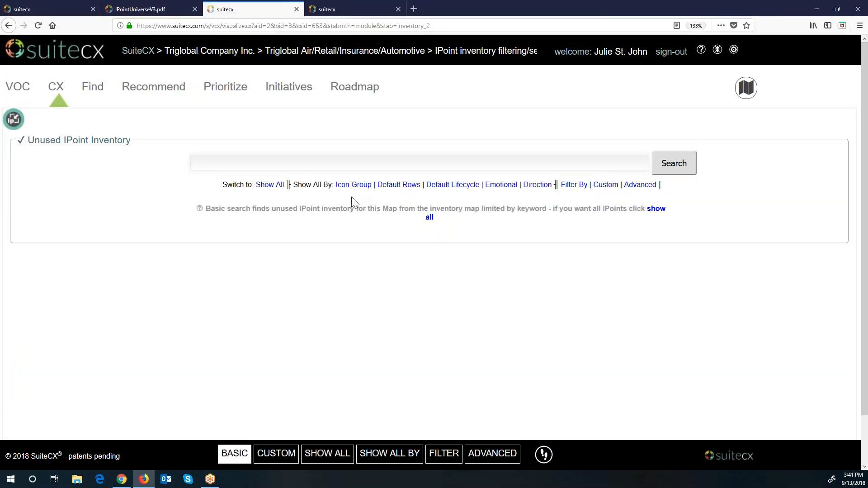
{"action": "left_click", "coordinate": [346, 187]}
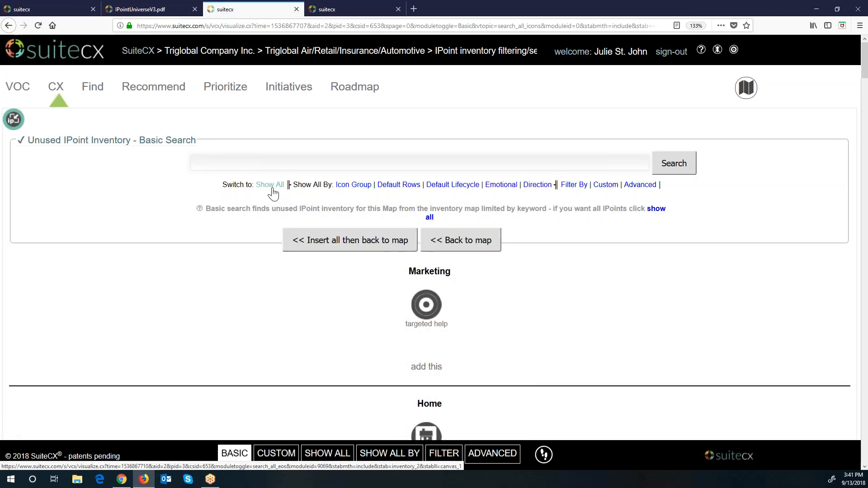
{"action": "left_click", "coordinate": [399, 185]}
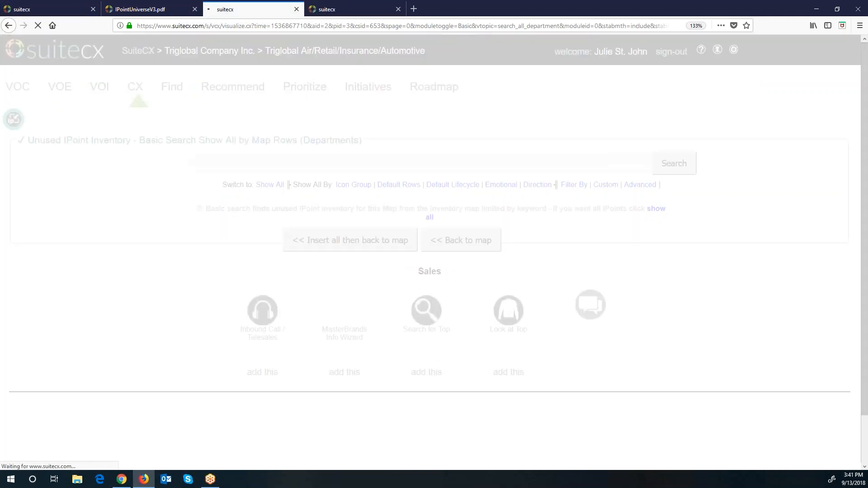
{"action": "left_click", "coordinate": [460, 187]}
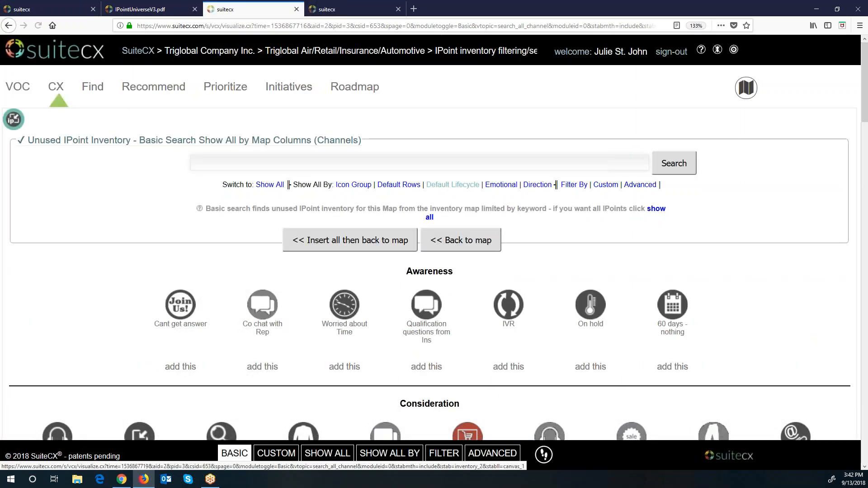
{"action": "left_click", "coordinate": [495, 186]}
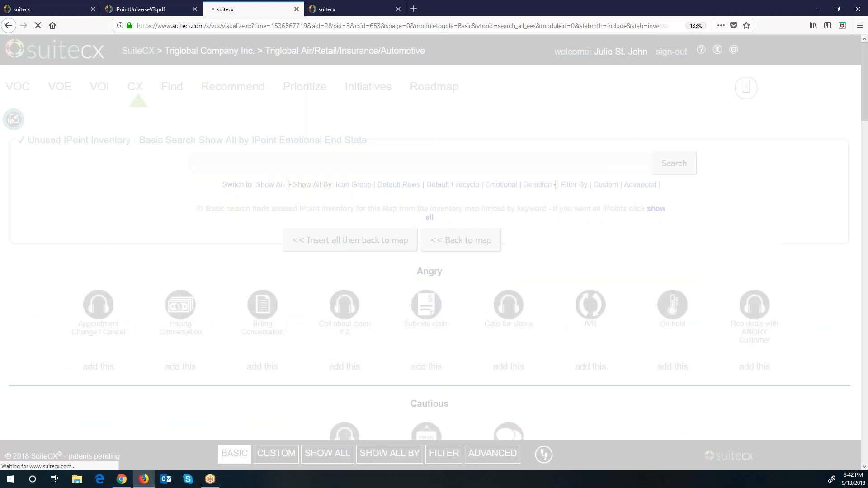
{"action": "left_click", "coordinate": [532, 190]}
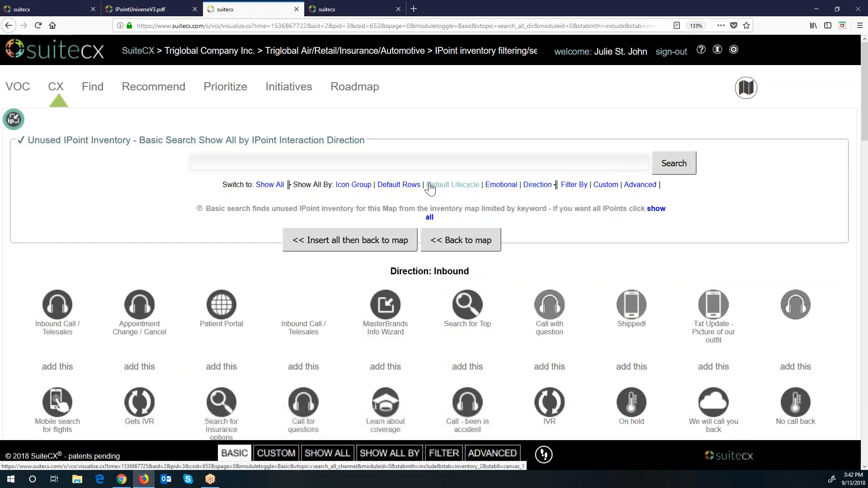
{"action": "left_click", "coordinate": [452, 188]}
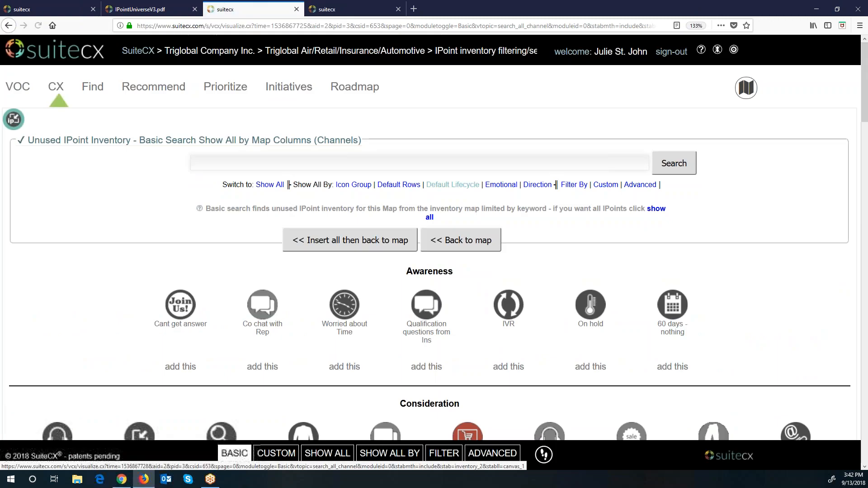
Step: Add the Cant get answer, Worried about Time, IVR and On hold IPoints, then return to the map
{"action": "scroll", "coordinate": [606, 278], "scroll_direction": "down", "scroll_amount": 8}
{"action": "scroll", "coordinate": [607, 277], "scroll_direction": "down", "scroll_amount": 13}
{"action": "scroll", "coordinate": [601, 317], "scroll_direction": "down", "scroll_amount": 13}
{"action": "scroll", "coordinate": [602, 318], "scroll_direction": "up", "scroll_amount": 4}
{"action": "scroll", "coordinate": [602, 318], "scroll_direction": "up", "scroll_amount": 20}
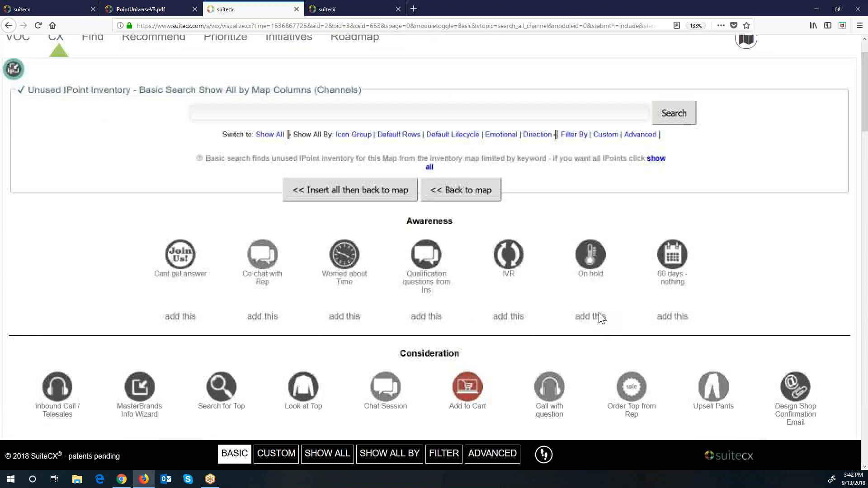
{"action": "scroll", "coordinate": [599, 313], "scroll_direction": "up", "scroll_amount": 2}
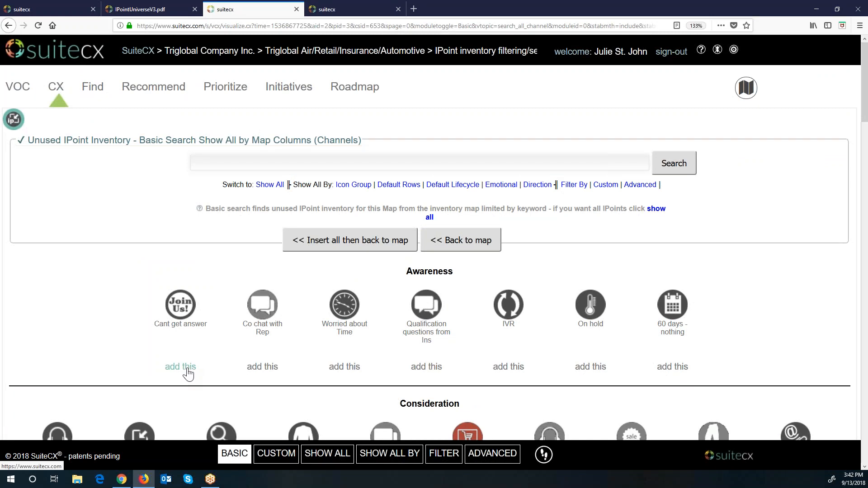
{"action": "left_click", "coordinate": [180, 367]}
{"action": "left_click", "coordinate": [312, 367]}
{"action": "left_click", "coordinate": [418, 367]}
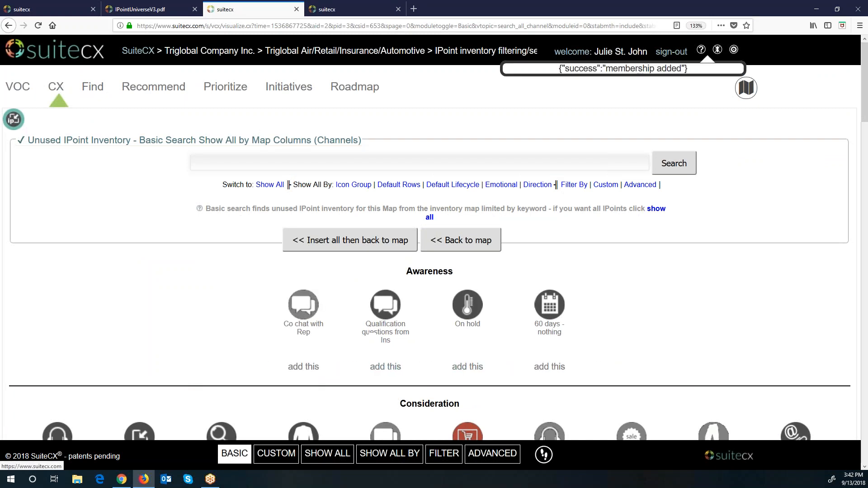
{"action": "left_click", "coordinate": [468, 367]}
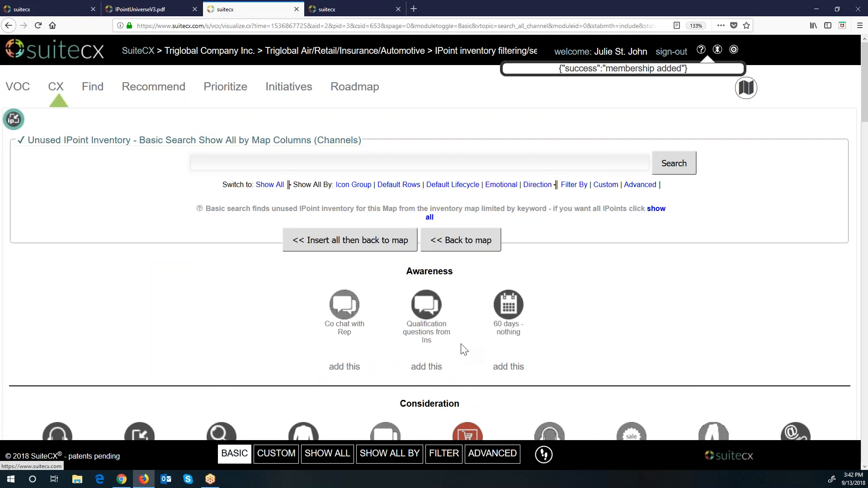
{"action": "left_click", "coordinate": [473, 240]}
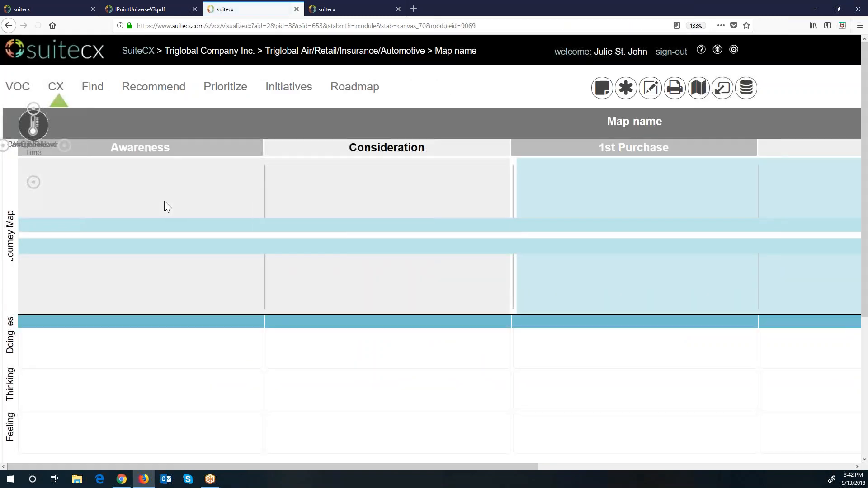
Step: Move On hold to the end of Awareness, bring Worried about Time in, and nudge Cant get answer
{"action": "left_click_drag", "start_coordinate": [36, 124], "coordinate": [187, 236]}
{"action": "left_click_drag", "start_coordinate": [39, 146], "coordinate": [58, 225]}
{"action": "left_click_drag", "start_coordinate": [124, 230], "coordinate": [130, 230]}
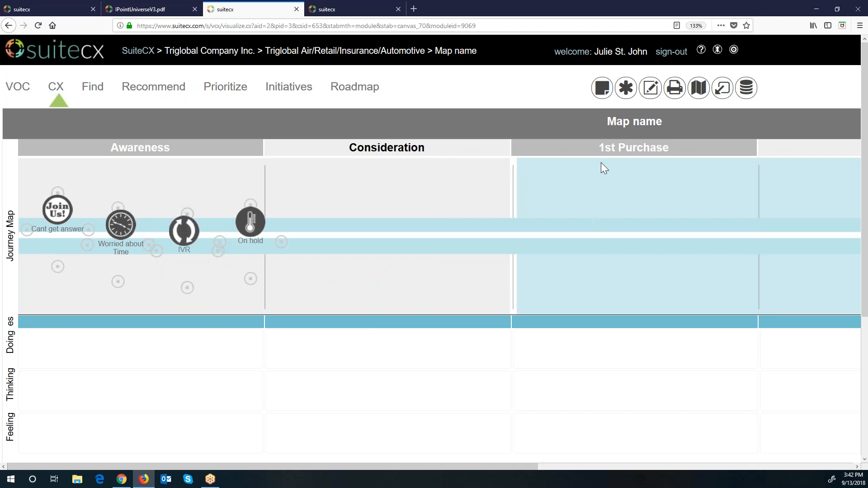
Step: Show scores and segments on the IPoints, hide their connectors, and save the map settings
{"action": "left_click", "coordinate": [650, 87]}
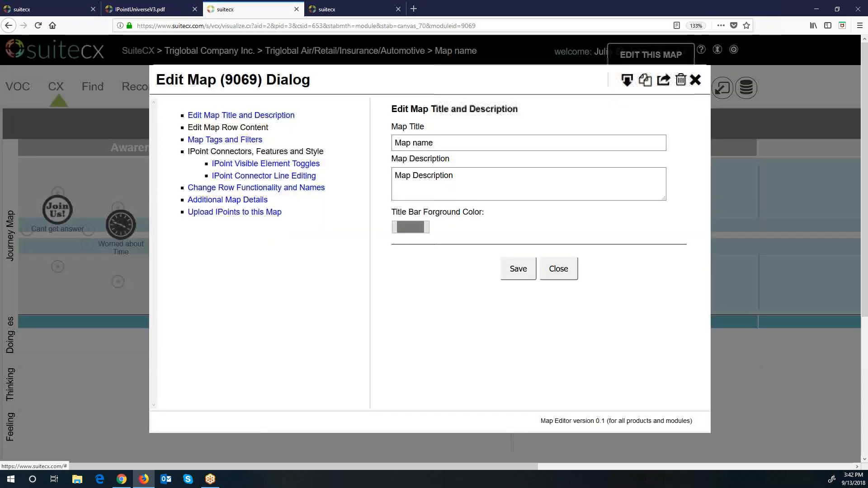
{"action": "left_click", "coordinate": [276, 263]}
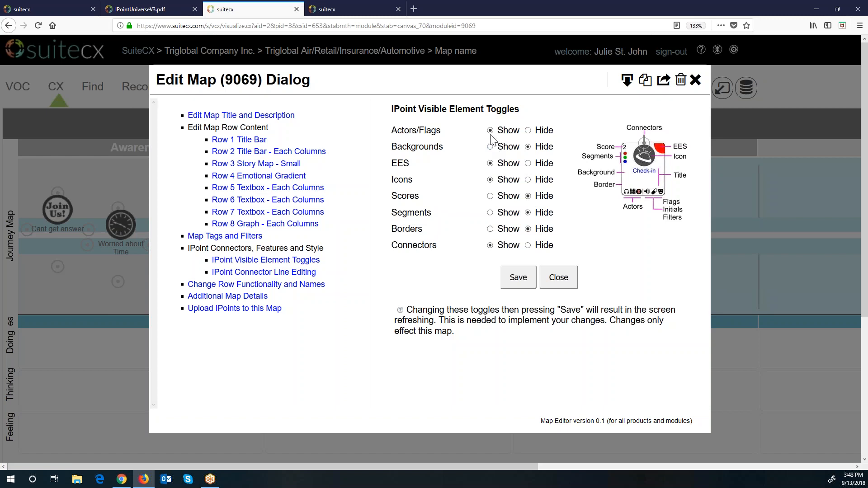
{"action": "left_click", "coordinate": [491, 196]}
{"action": "left_click", "coordinate": [491, 213]}
{"action": "left_click", "coordinate": [528, 245]}
{"action": "left_click", "coordinate": [521, 285]}
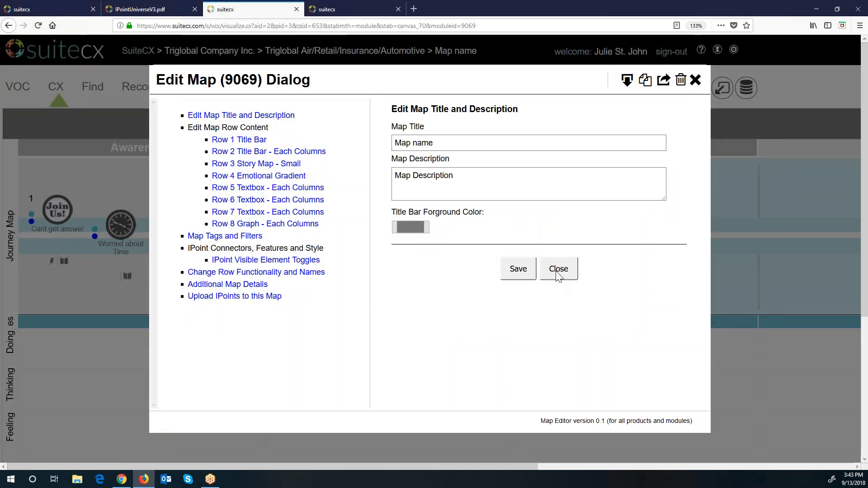
Step: Nudge the IVR IPoint slightly down and right, then bring up the IPoint Library
{"action": "left_click", "coordinate": [558, 271]}
{"action": "left_click_drag", "start_coordinate": [200, 227], "coordinate": [241, 222]}
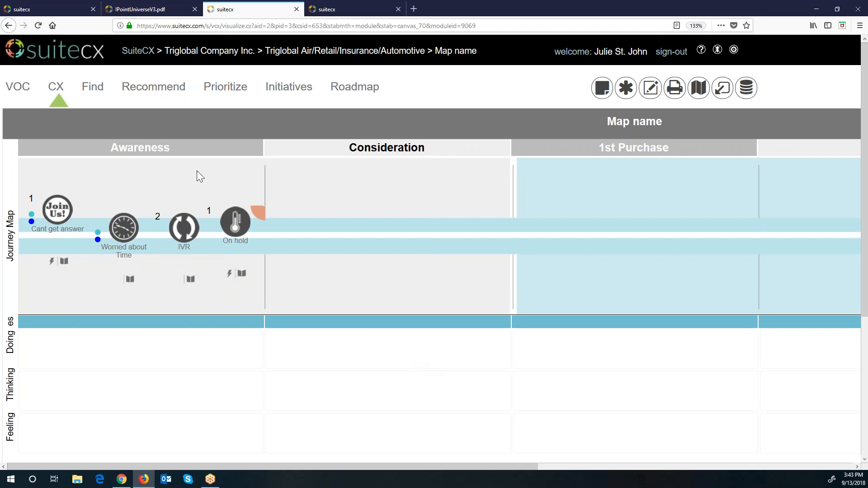
{"action": "left_click", "coordinate": [603, 96]}
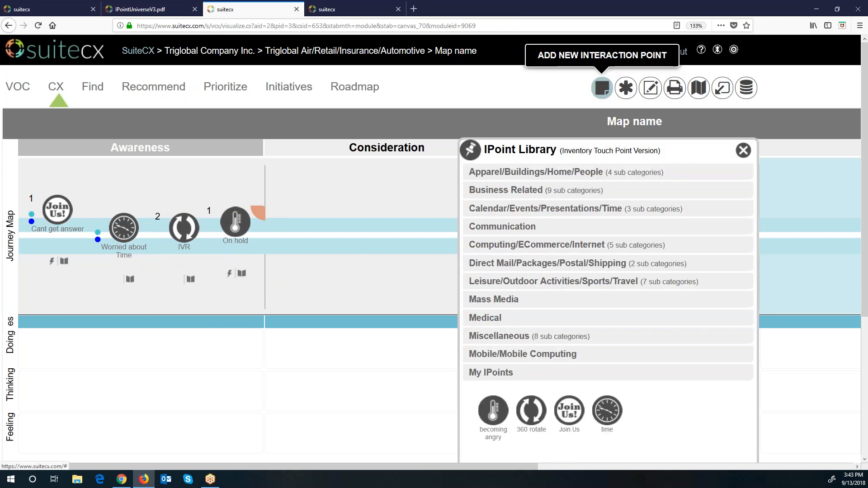
Step: Drag the Call Center icon from the Communication category into the Consideration stage for editing
{"action": "left_click", "coordinate": [575, 283]}
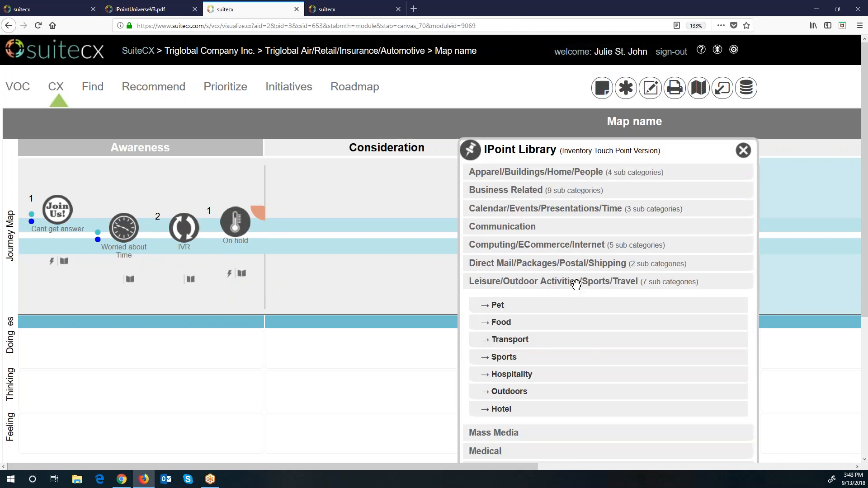
{"action": "left_click", "coordinate": [536, 264]}
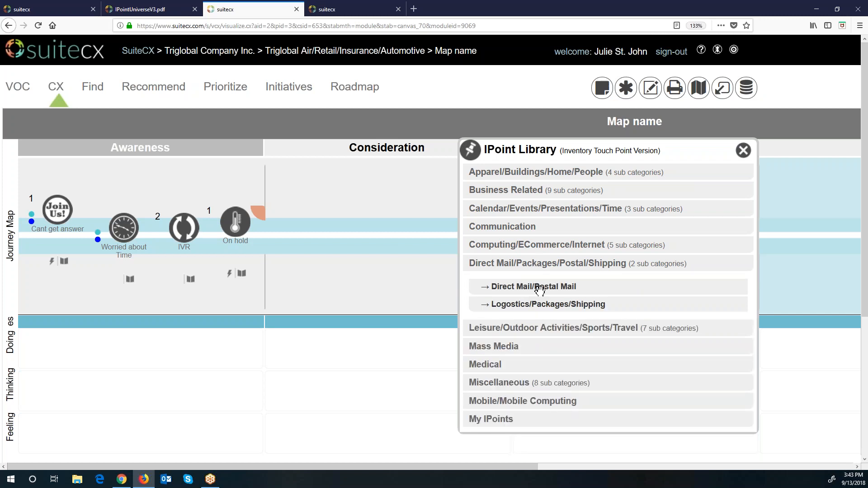
{"action": "left_click", "coordinate": [540, 288]}
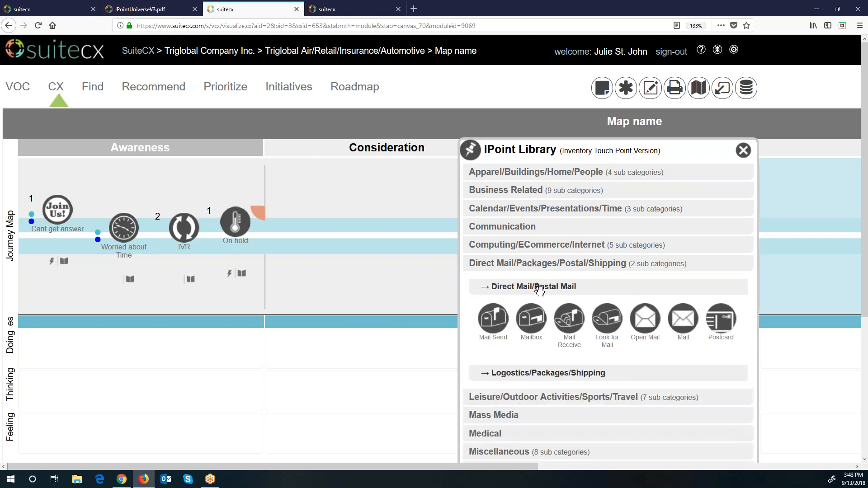
{"action": "left_click", "coordinate": [554, 176]}
{"action": "left_click", "coordinate": [515, 230]}
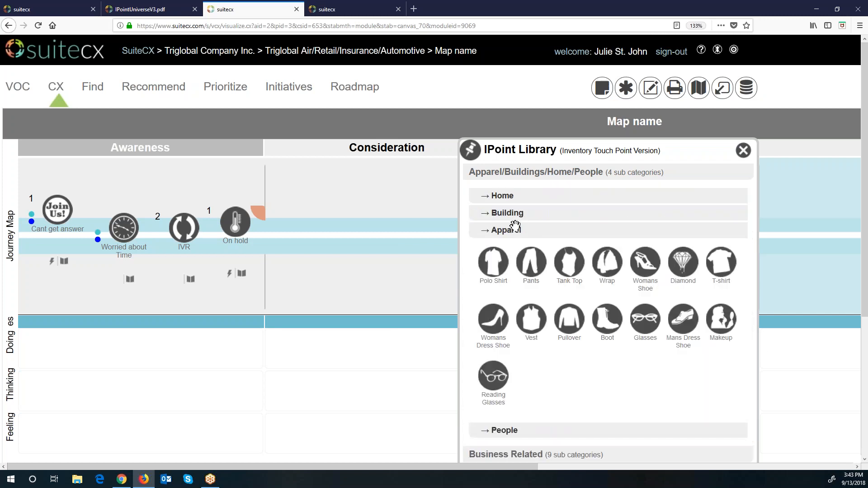
{"action": "left_click", "coordinate": [514, 175]}
{"action": "left_click", "coordinate": [518, 227]}
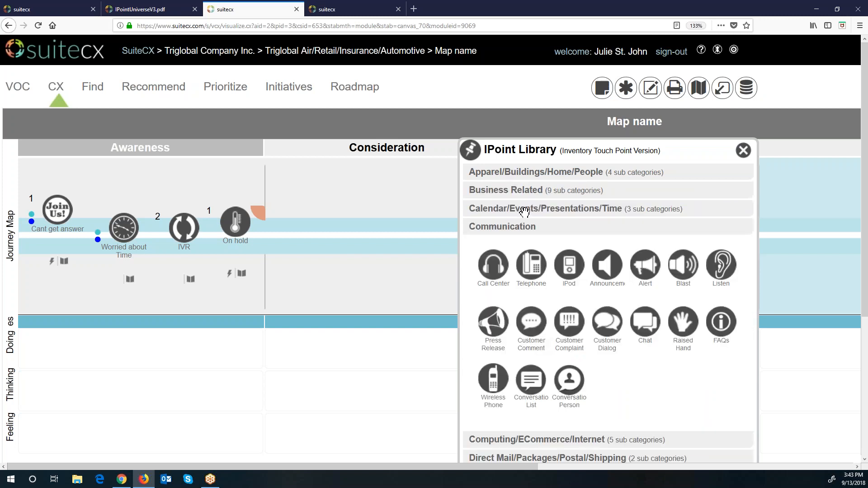
{"action": "left_click_drag", "start_coordinate": [500, 289], "coordinate": [326, 225]}
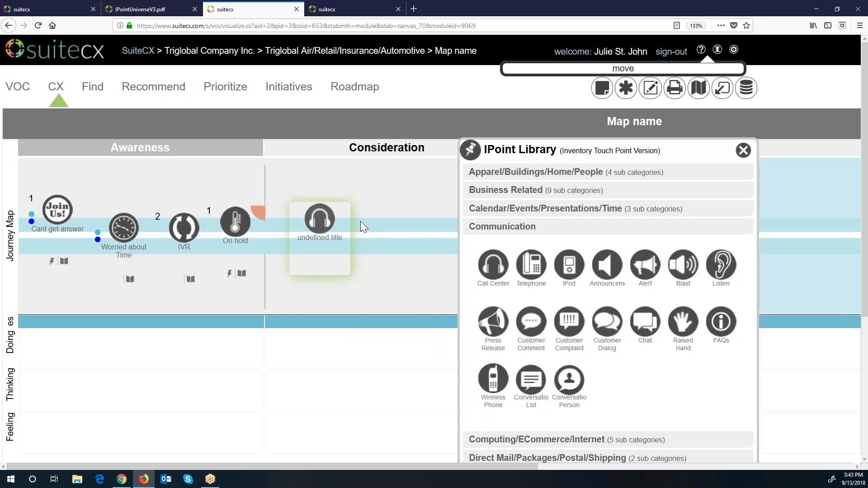
{"action": "left_click", "coordinate": [744, 150]}
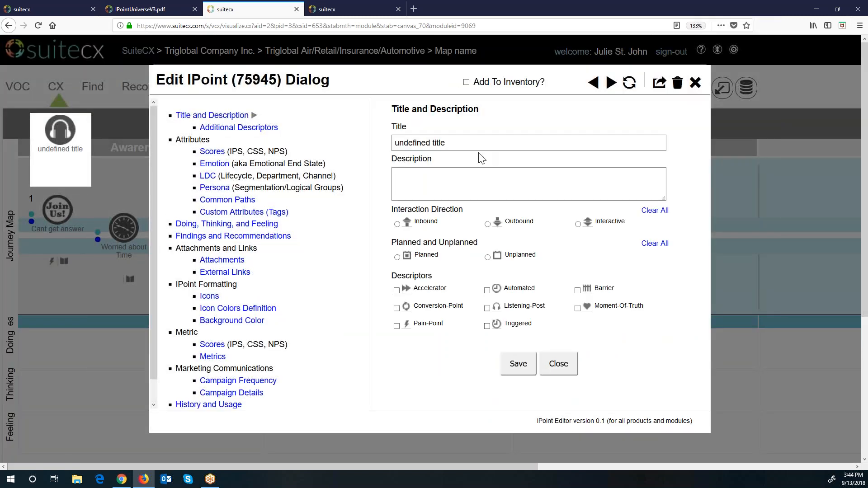
Step: Title the point 'Call Center IPoint (added new)', marked interactive, unplanned, listening post and moment of truth
{"action": "type", "text": "Br"}
{"action": "type", "text": "ded new)"}
{"action": "key", "text": "Tab"}
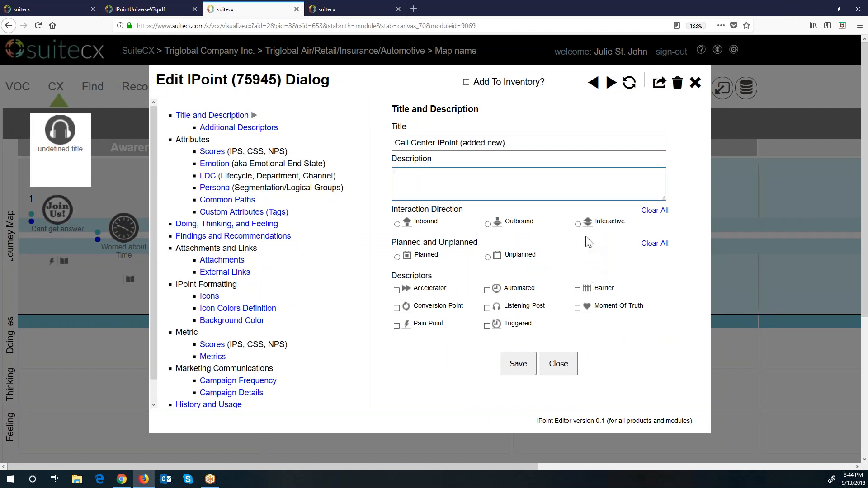
{"action": "left_click", "coordinate": [578, 224]}
{"action": "left_click", "coordinate": [398, 258]}
{"action": "left_click", "coordinate": [487, 258]}
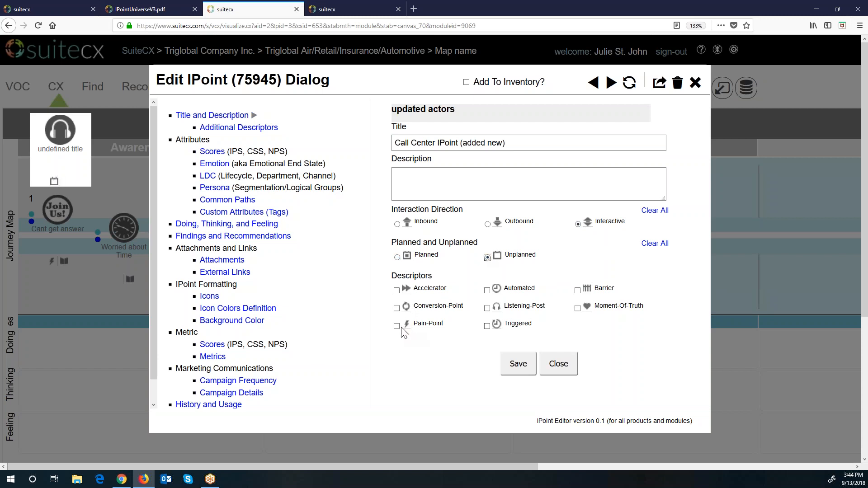
{"action": "left_click", "coordinate": [487, 309]}
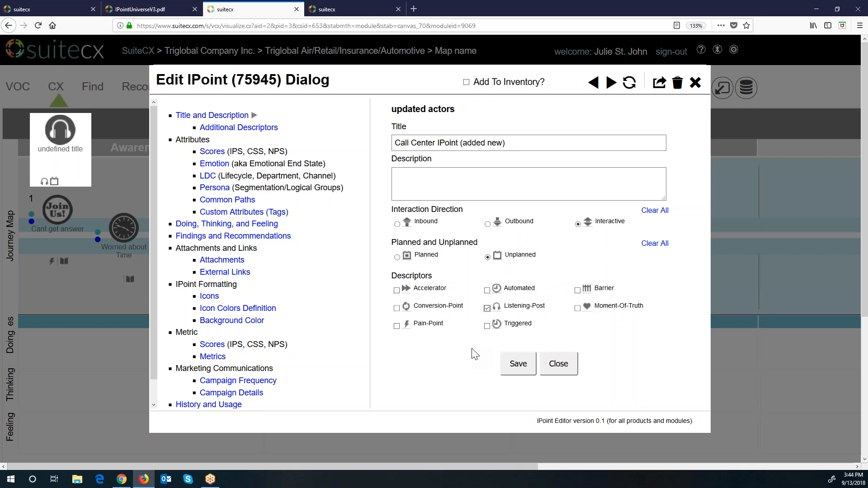
{"action": "left_click", "coordinate": [577, 309]}
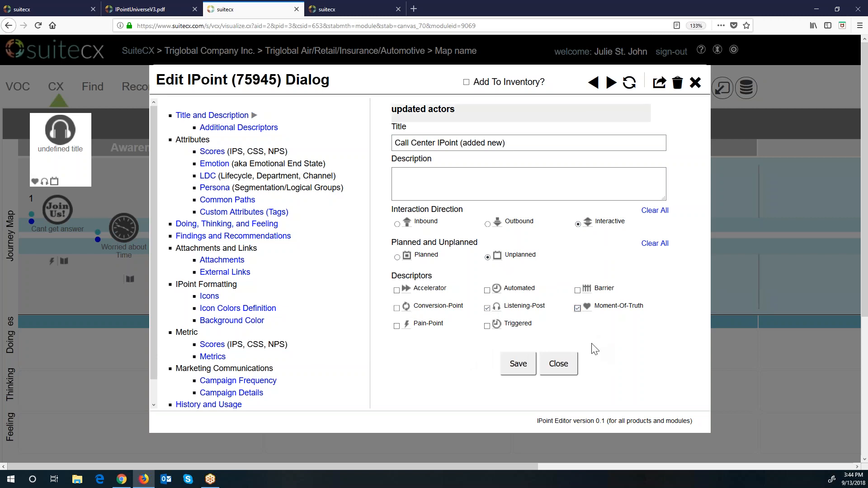
{"action": "left_click", "coordinate": [522, 370]}
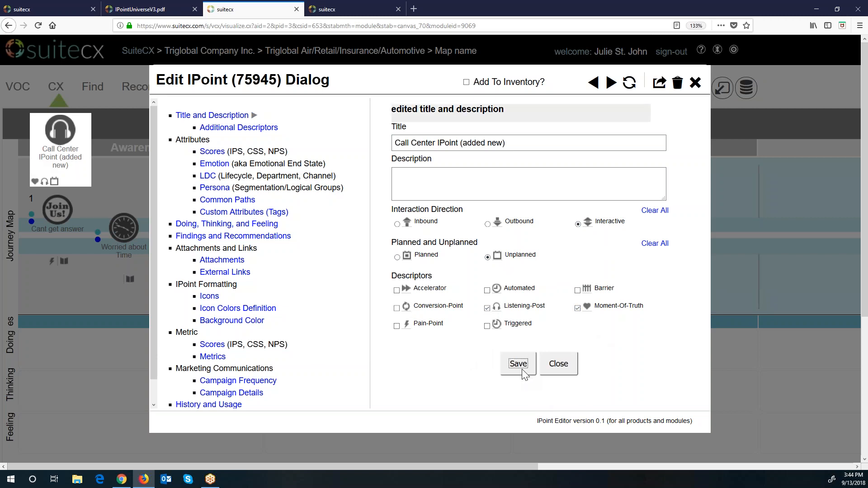
Step: Give the point CEM score 5 and emotion Frustrated, then reposition it within Consideration
{"action": "left_click", "coordinate": [212, 152]}
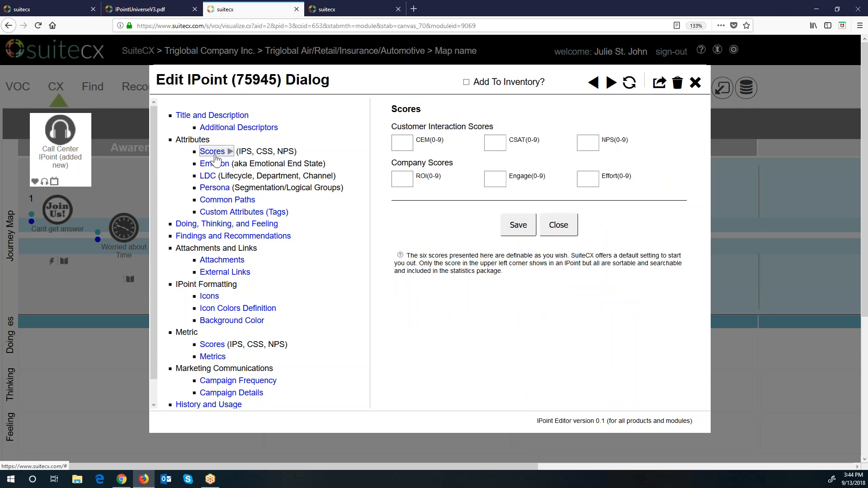
{"action": "left_click", "coordinate": [398, 143]}
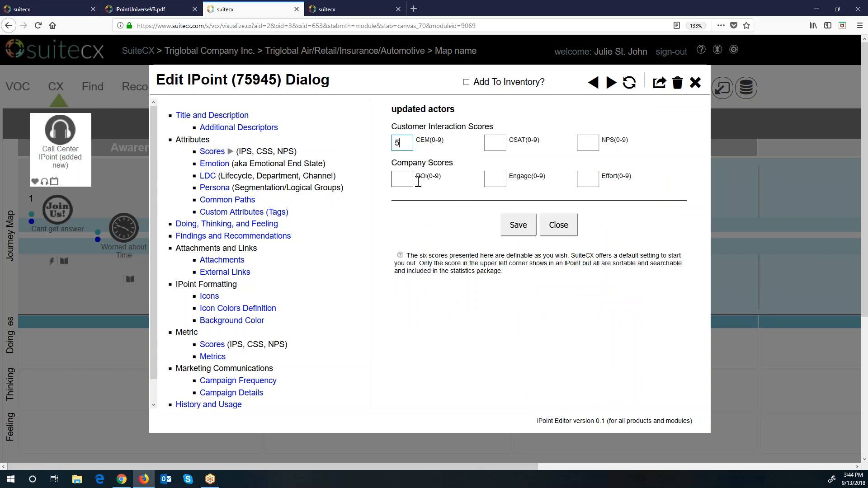
{"action": "left_click", "coordinate": [527, 230]}
{"action": "left_click", "coordinate": [215, 163]}
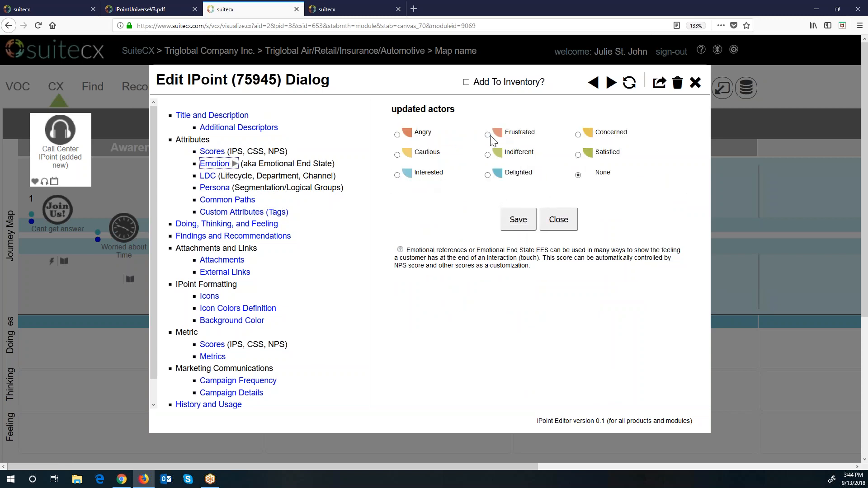
{"action": "left_click", "coordinate": [527, 226]}
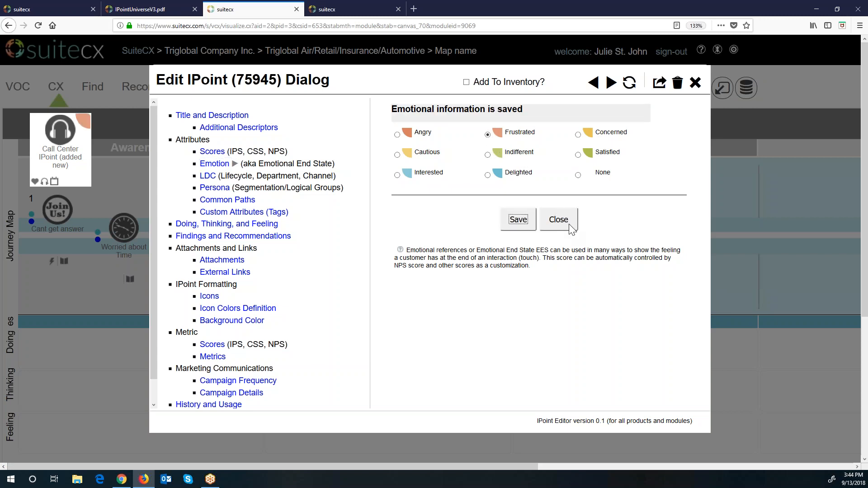
{"action": "left_click", "coordinate": [559, 221]}
{"action": "mouse_move", "coordinate": [321, 222]}
{"action": "left_mouse_down"}
{"action": "mouse_move", "coordinate": [388, 202]}
{"action": "mouse_move", "coordinate": [305, 229]}
{"action": "left_mouse_up"}
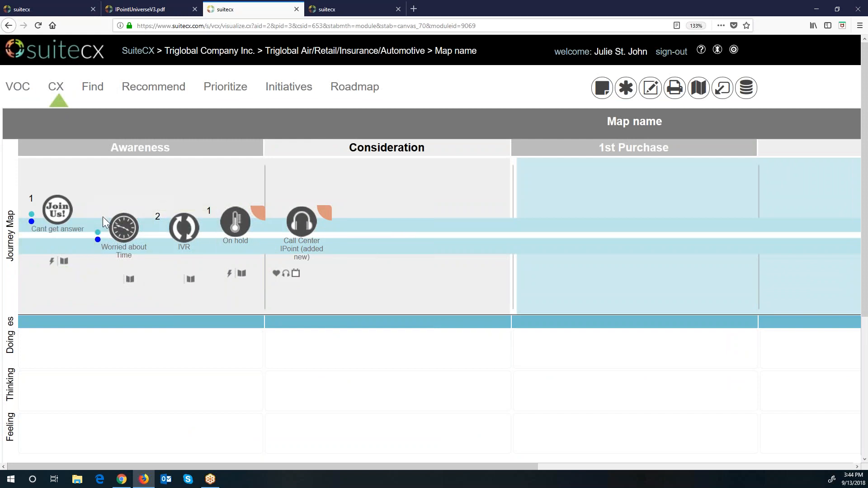
Step: Set Row 3's function to Company Story Map with Graph - Large and save the row changes
{"action": "left_click", "coordinate": [650, 88]}
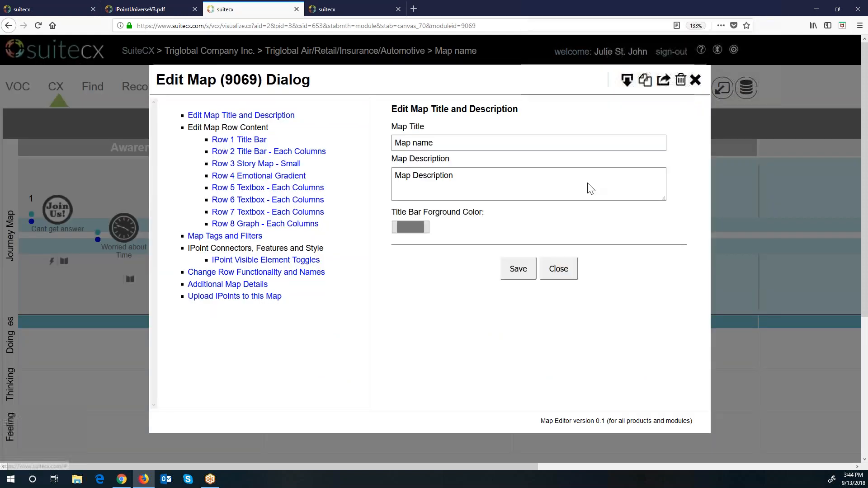
{"action": "left_click", "coordinate": [260, 273]}
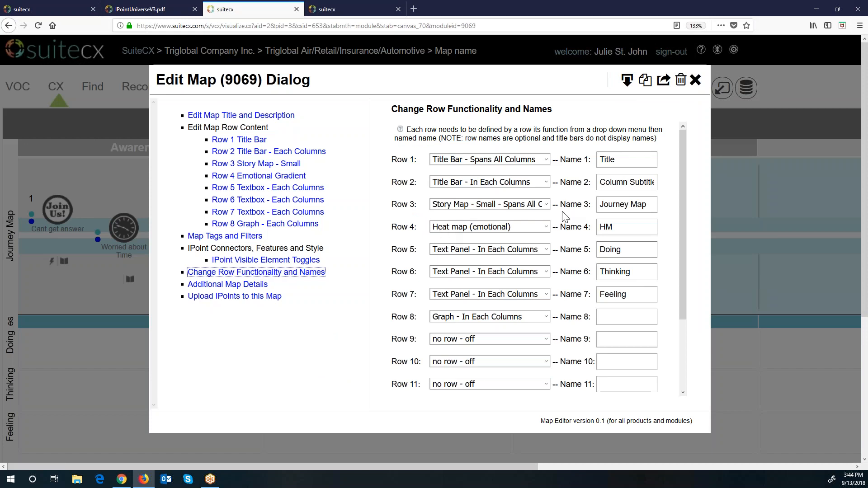
{"action": "left_click", "coordinate": [547, 205]}
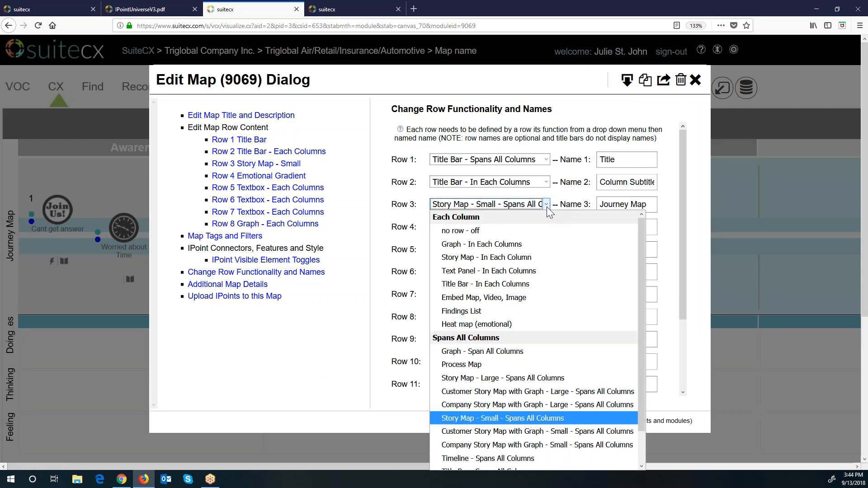
{"action": "scroll", "coordinate": [515, 447], "scroll_direction": "down", "scroll_amount": 1}
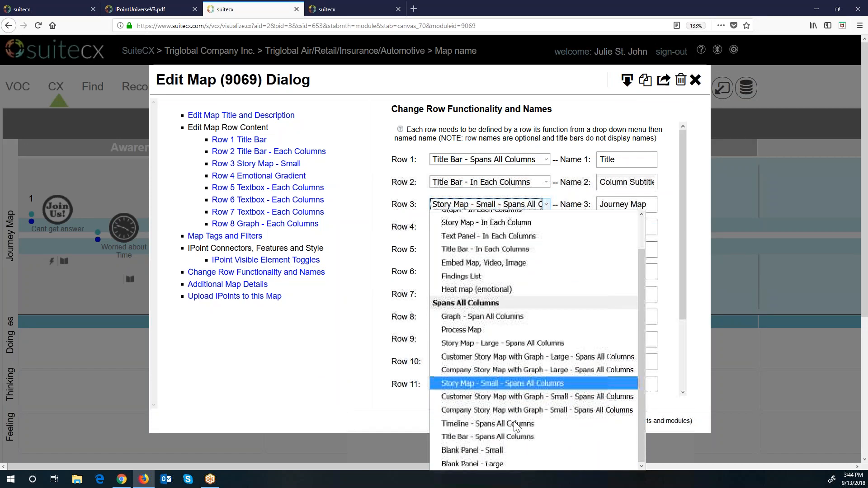
{"action": "left_click", "coordinate": [516, 373]}
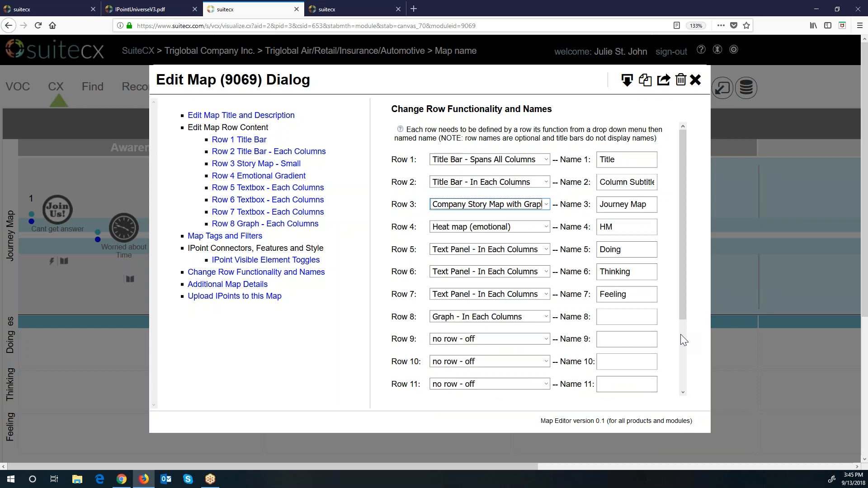
{"action": "left_click_drag", "start_coordinate": [685, 312], "coordinate": [649, 402]}
{"action": "left_click", "coordinate": [515, 375]}
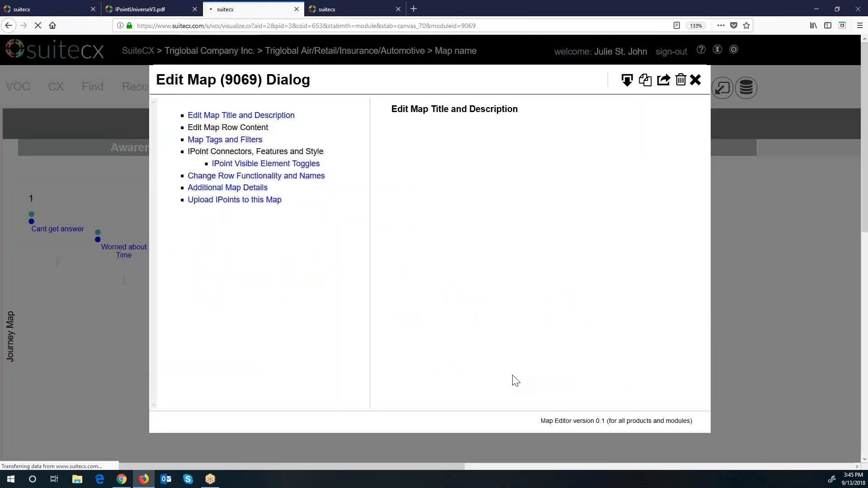
{"action": "left_click", "coordinate": [563, 279]}
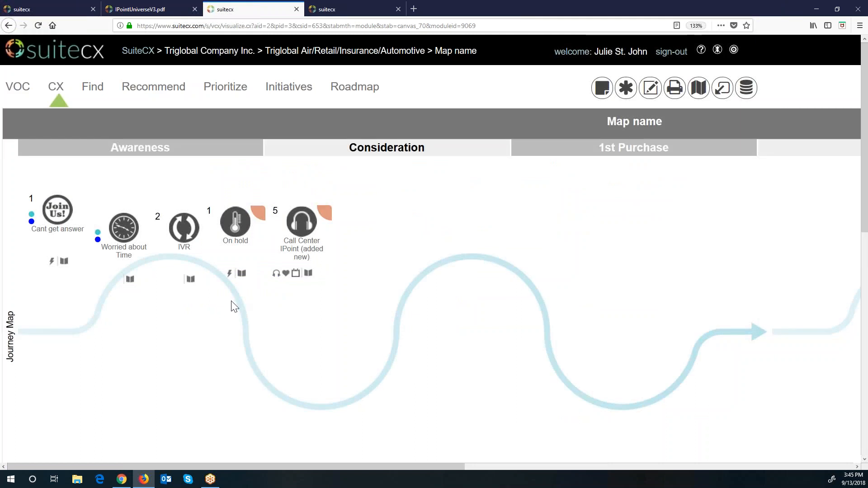
Step: Save the background settings for the Row 3 story graph in the map editor
{"action": "scroll", "coordinate": [172, 264], "scroll_direction": "down", "scroll_amount": 3}
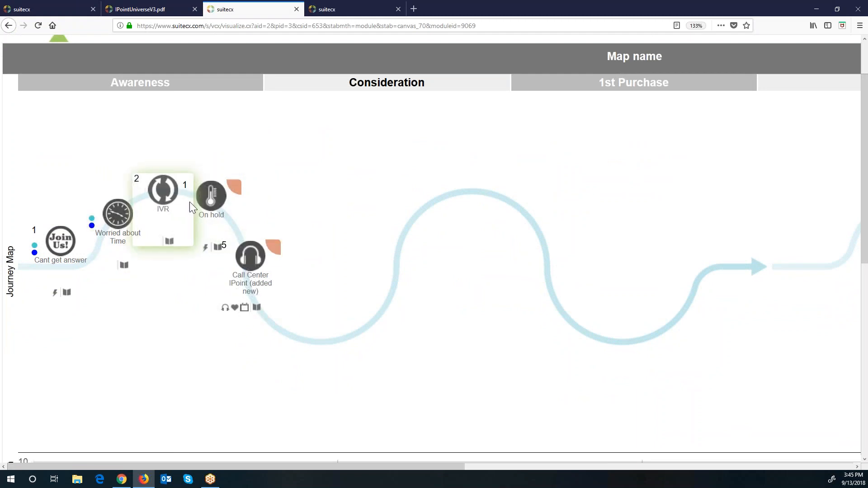
{"action": "scroll", "coordinate": [461, 343], "scroll_direction": "down", "scroll_amount": 3}
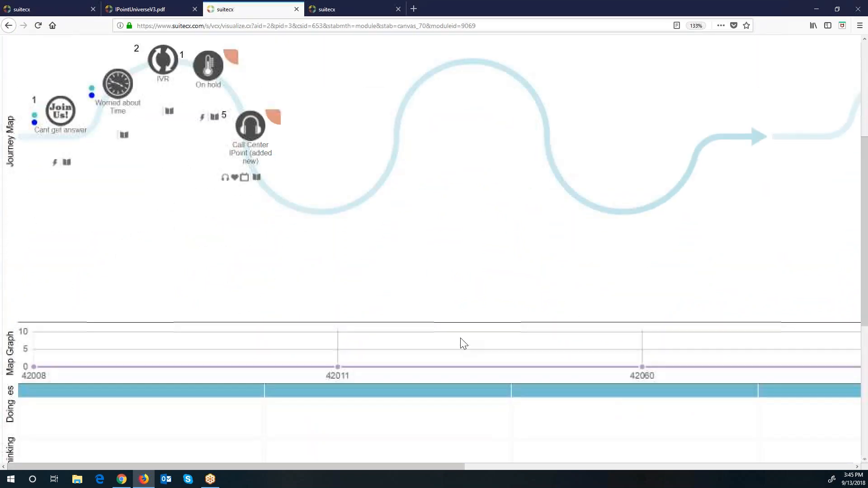
{"action": "scroll", "coordinate": [461, 343], "scroll_direction": "up", "scroll_amount": 5}
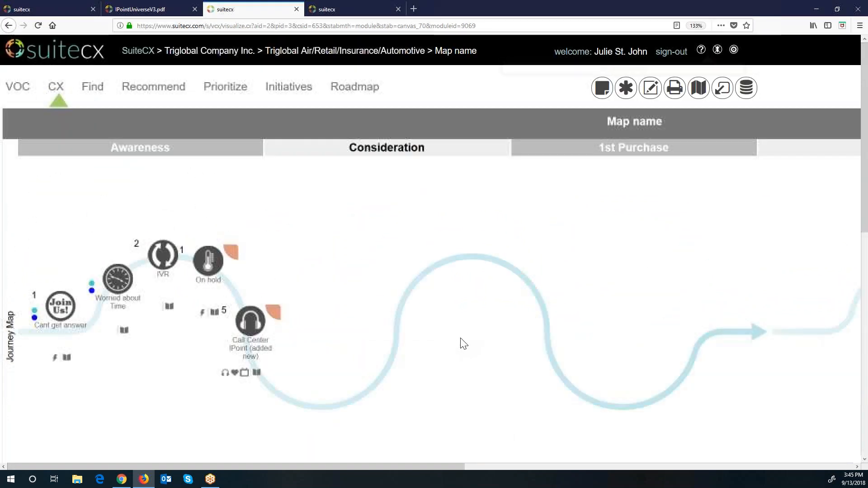
{"action": "left_click", "coordinate": [651, 88]}
{"action": "left_click", "coordinate": [273, 164]}
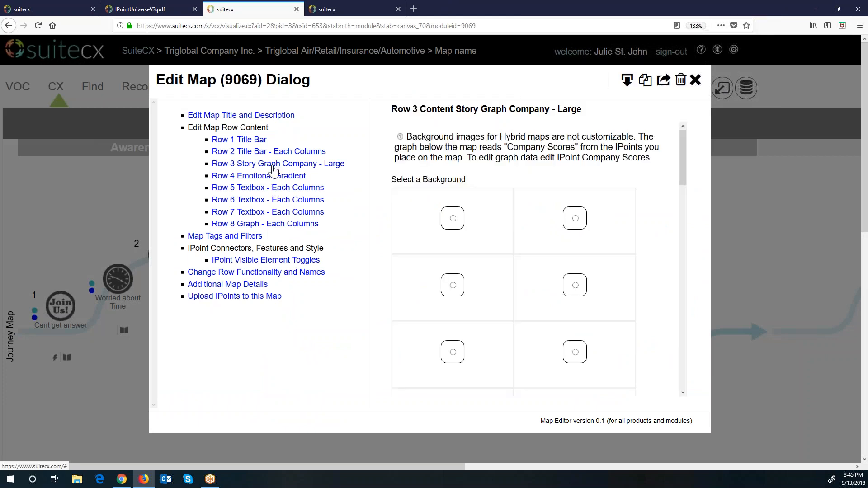
{"action": "scroll", "coordinate": [552, 322], "scroll_direction": "down", "scroll_amount": 3}
{"action": "scroll", "coordinate": [554, 322], "scroll_direction": "down", "scroll_amount": 3}
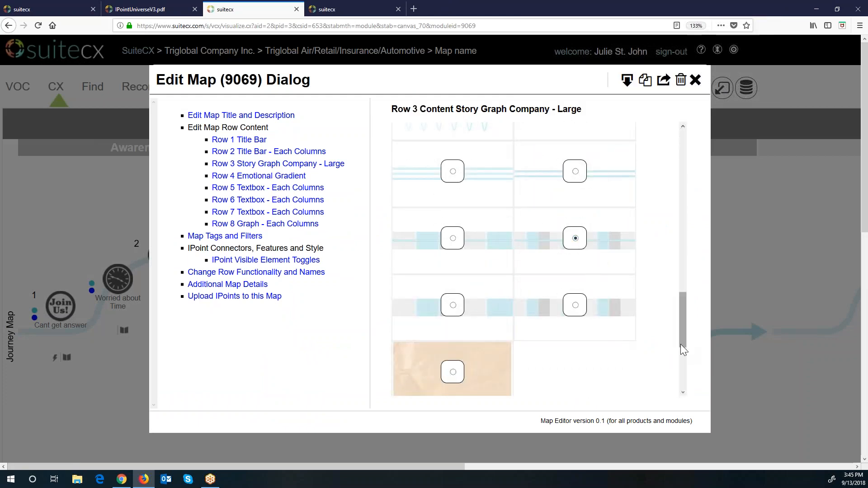
{"action": "scroll", "coordinate": [680, 343], "scroll_direction": "down", "scroll_amount": 3}
{"action": "left_click", "coordinate": [514, 377]}
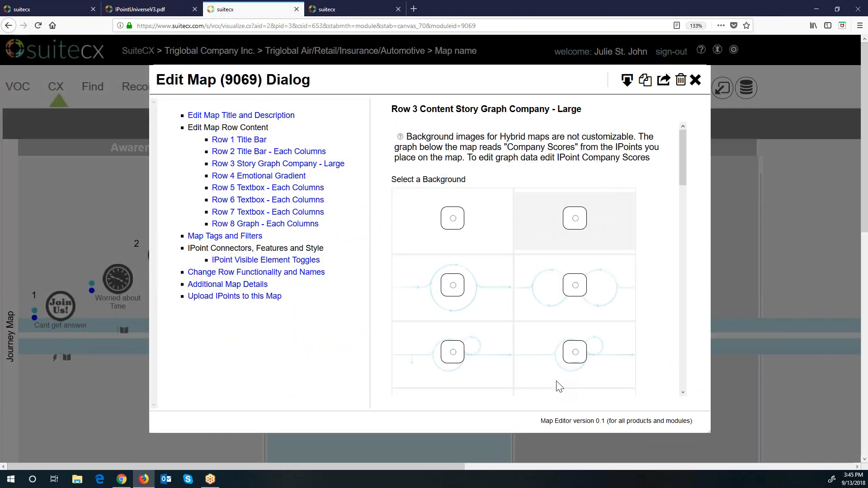
{"action": "left_click", "coordinate": [696, 80]}
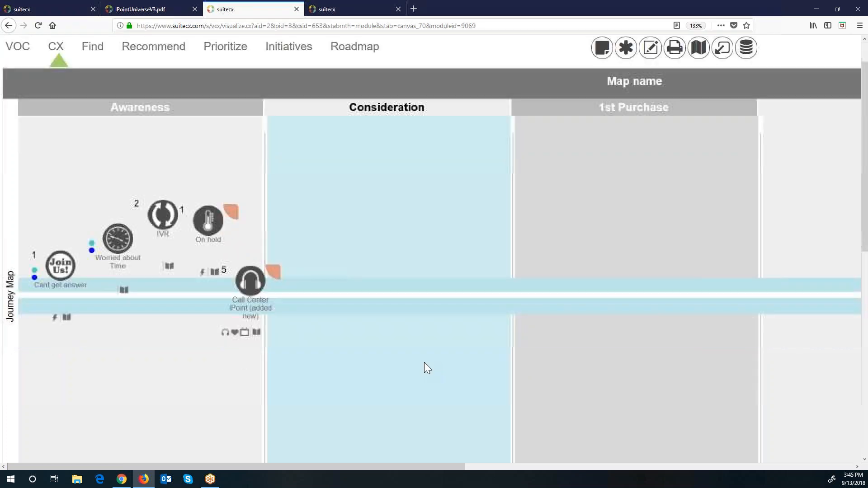
Step: Line up Join Us!, Worried about Time, IVR, On hold and Call Center along the blue lane
{"action": "scroll", "coordinate": [424, 362], "scroll_direction": "down", "scroll_amount": 3}
{"action": "left_click_drag", "start_coordinate": [66, 235], "coordinate": [57, 250]}
{"action": "left_click_drag", "start_coordinate": [105, 224], "coordinate": [92, 264]}
{"action": "left_click_drag", "start_coordinate": [163, 192], "coordinate": [160, 259]}
{"action": "left_click_drag", "start_coordinate": [207, 204], "coordinate": [203, 256]}
{"action": "left_click_drag", "start_coordinate": [235, 272], "coordinate": [262, 260]}
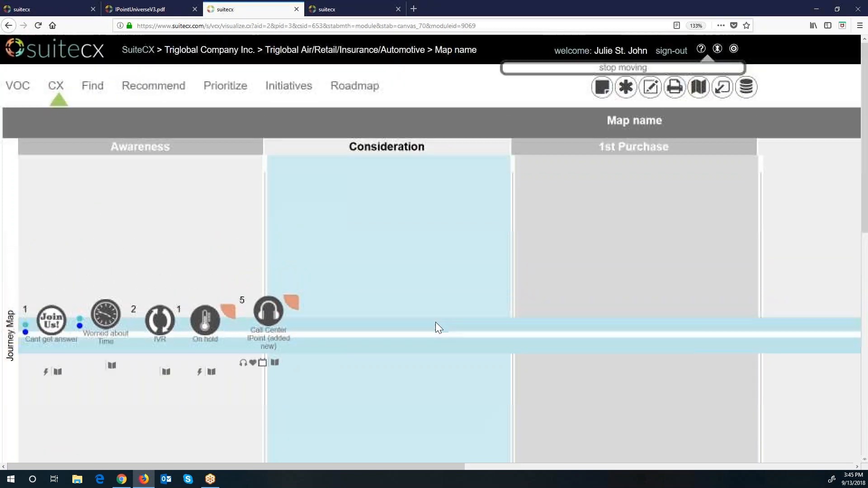
{"action": "scroll", "coordinate": [435, 322], "scroll_direction": "down", "scroll_amount": 5}
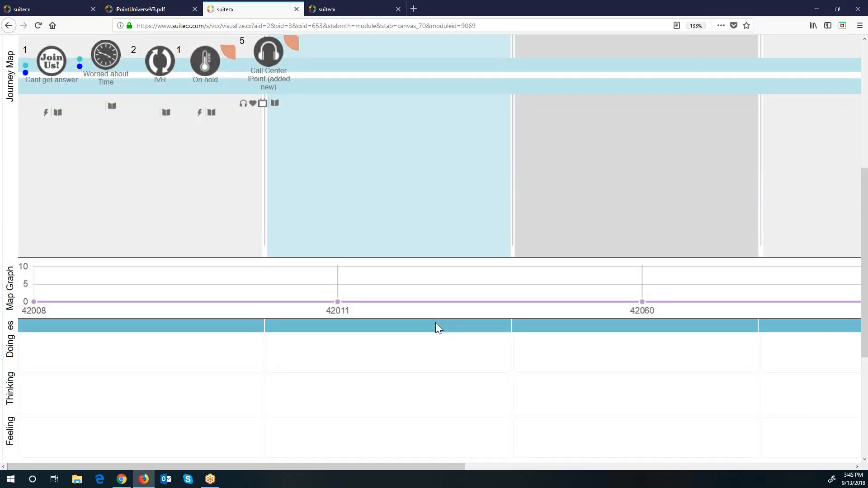
{"action": "scroll", "coordinate": [435, 323], "scroll_direction": "up", "scroll_amount": 5}
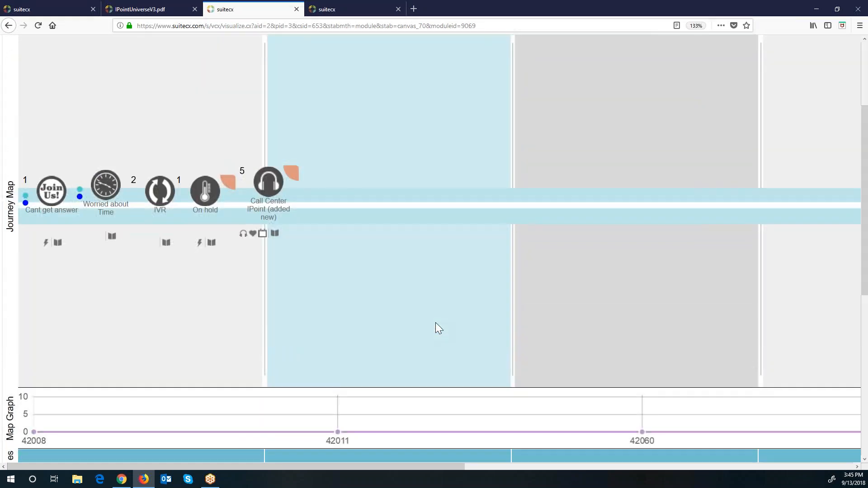
{"action": "scroll", "coordinate": [436, 322], "scroll_direction": "up", "scroll_amount": 1}
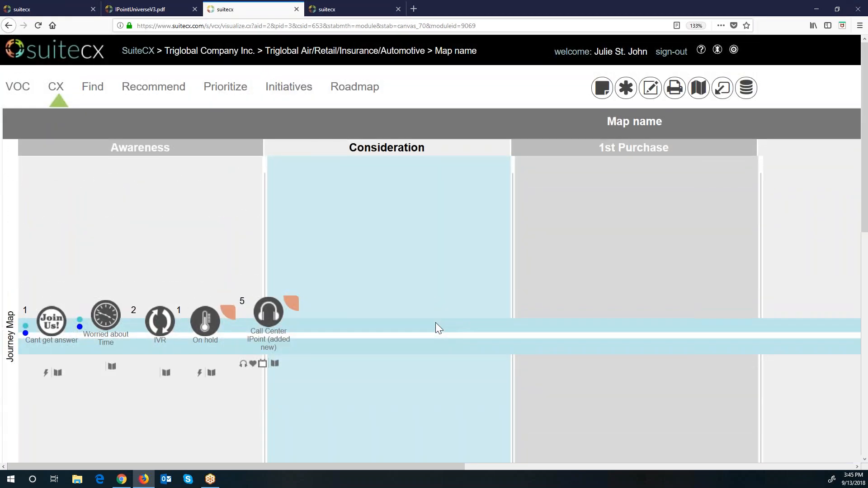
Step: Add a persona card from the Personas/Segments story elements and drag it into Consideration
{"action": "left_click", "coordinate": [624, 88]}
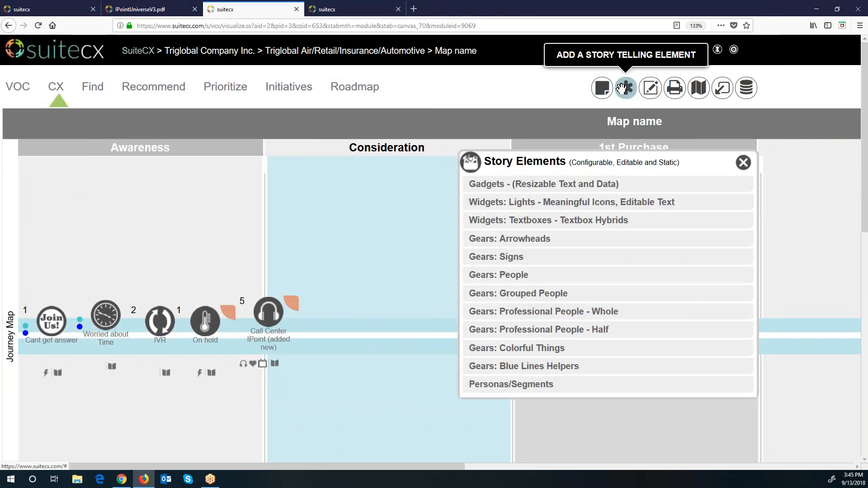
{"action": "left_click", "coordinate": [539, 385]}
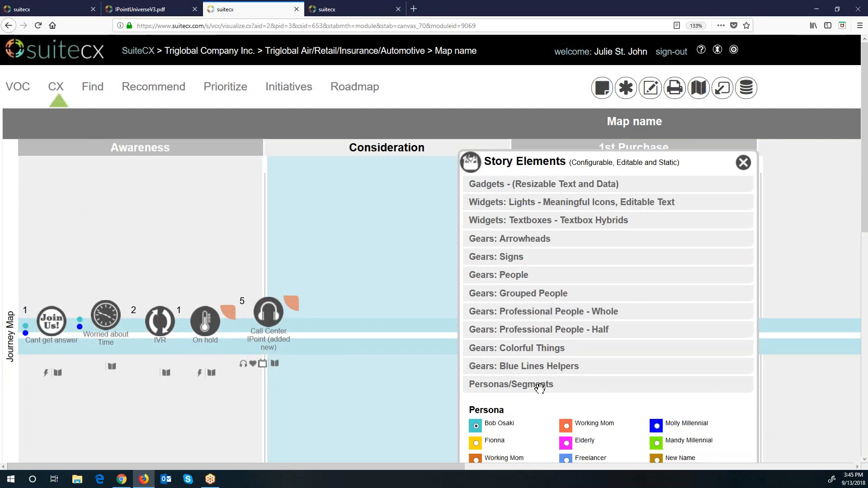
{"action": "left_click_drag", "start_coordinate": [625, 151], "coordinate": [603, 52]}
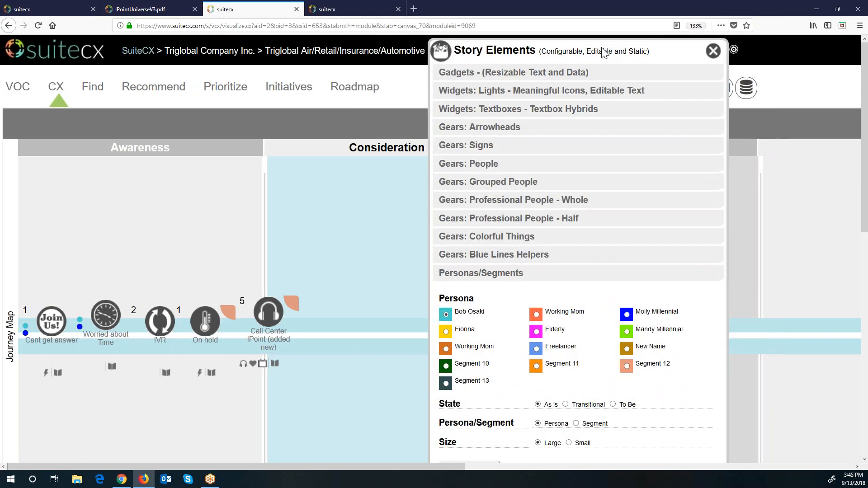
{"action": "scroll", "coordinate": [632, 308], "scroll_direction": "down", "scroll_amount": 3}
{"action": "scroll", "coordinate": [632, 308], "scroll_direction": "up", "scroll_amount": 2}
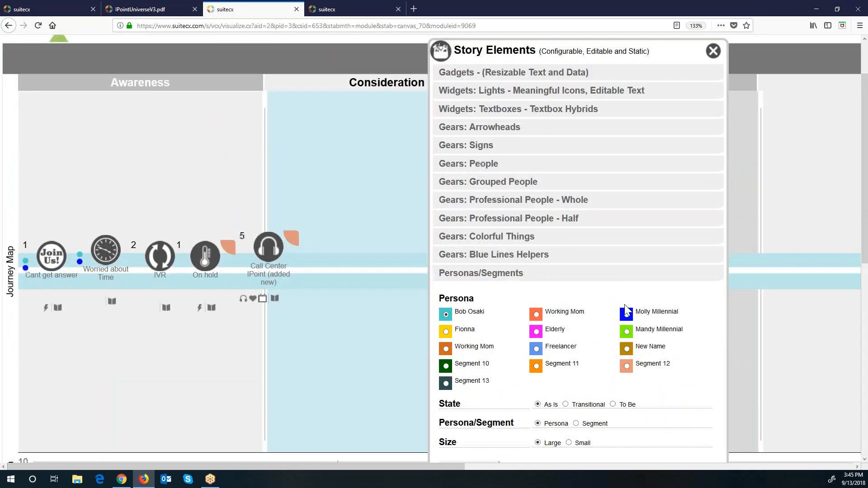
{"action": "left_click_drag", "start_coordinate": [651, 59], "coordinate": [643, 36]}
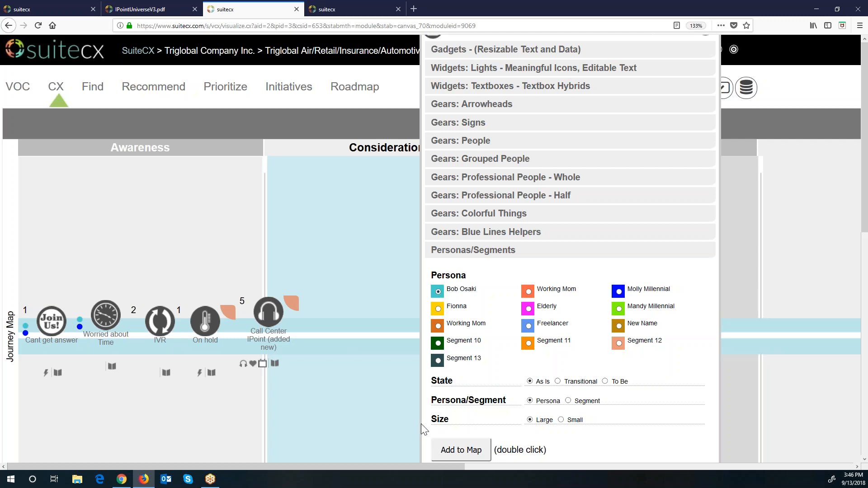
{"action": "double_click", "coordinate": [459, 452]}
{"action": "left_click_drag", "start_coordinate": [309, 148], "coordinate": [354, 330]}
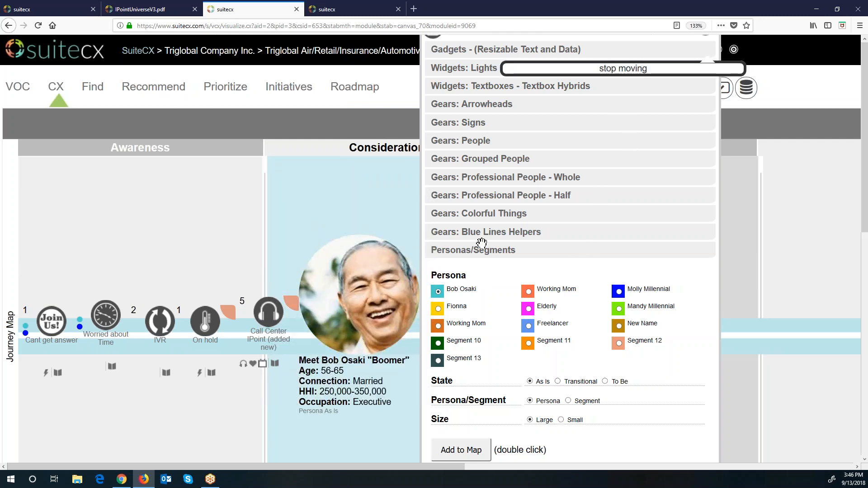
Step: Fine-tune the Boomer card's position in Consideration and nudge the Call Center node down slightly
{"action": "left_click", "coordinate": [493, 231]}
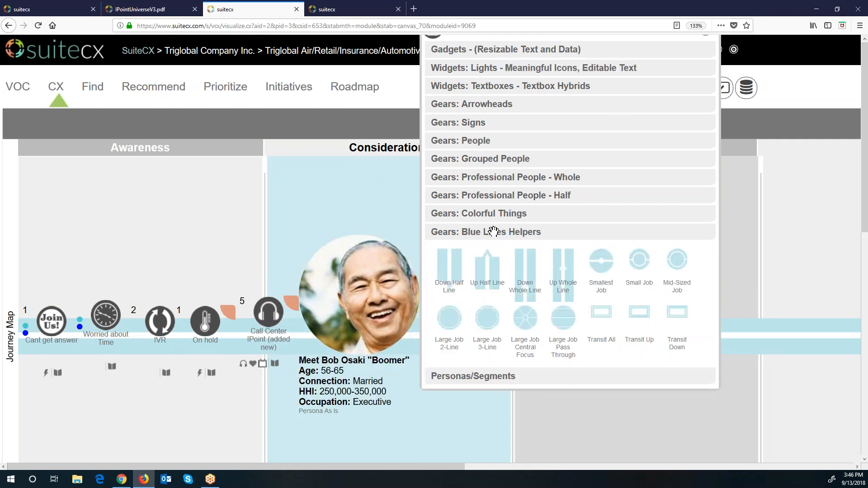
{"action": "left_click", "coordinate": [688, 87]}
{"action": "left_click", "coordinate": [713, 78]}
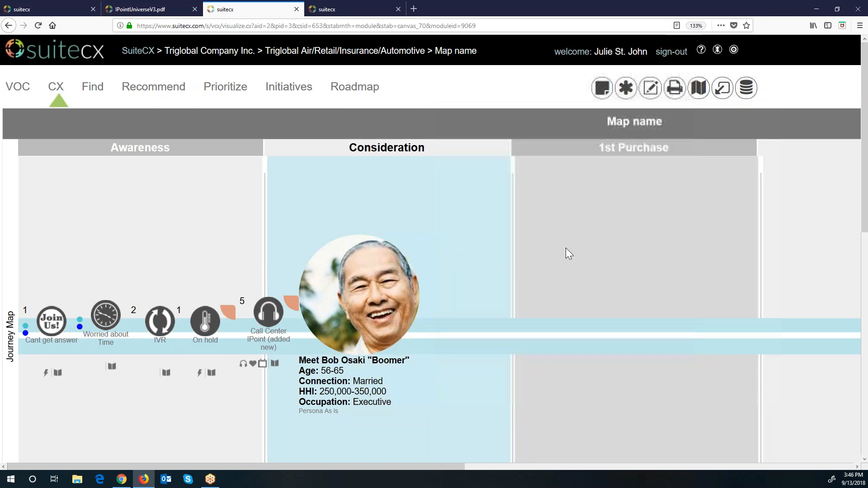
{"action": "scroll", "coordinate": [565, 248], "scroll_direction": "down", "scroll_amount": 3}
{"action": "scroll", "coordinate": [566, 248], "scroll_direction": "down", "scroll_amount": 2}
{"action": "left_click_drag", "start_coordinate": [382, 131], "coordinate": [230, 271]}
{"action": "scroll", "coordinate": [253, 262], "scroll_direction": "down", "scroll_amount": 4}
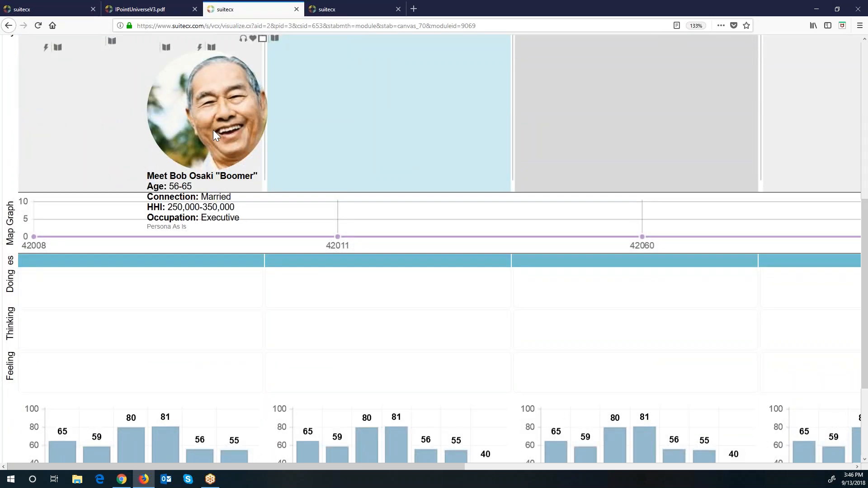
{"action": "left_click_drag", "start_coordinate": [251, 145], "coordinate": [446, 197]}
{"action": "scroll", "coordinate": [446, 196], "scroll_direction": "up", "scroll_amount": 6}
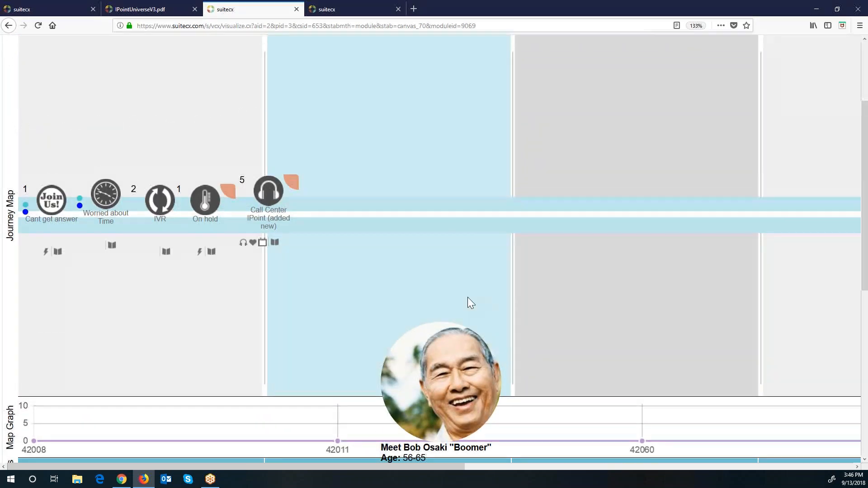
{"action": "scroll", "coordinate": [468, 297], "scroll_direction": "up", "scroll_amount": 4}
{"action": "scroll", "coordinate": [466, 405], "scroll_direction": "down", "scroll_amount": 3}
{"action": "left_click_drag", "start_coordinate": [464, 402], "coordinate": [408, 176]}
{"action": "scroll", "coordinate": [542, 184], "scroll_direction": "up", "scroll_amount": 2}
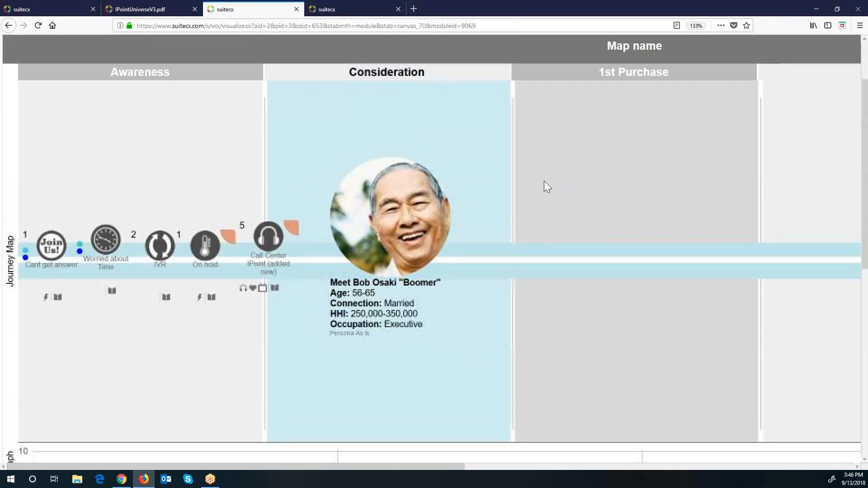
{"action": "left_click_drag", "start_coordinate": [433, 203], "coordinate": [414, 189]}
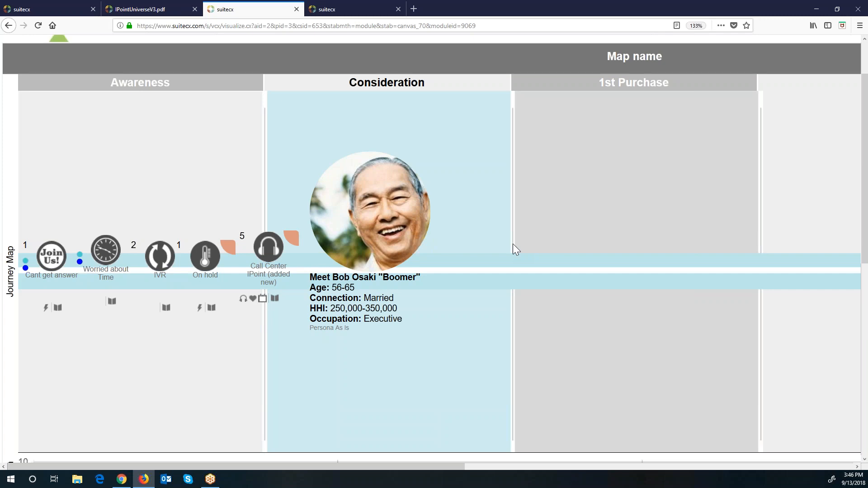
{"action": "left_click_drag", "start_coordinate": [278, 256], "coordinate": [278, 262]}
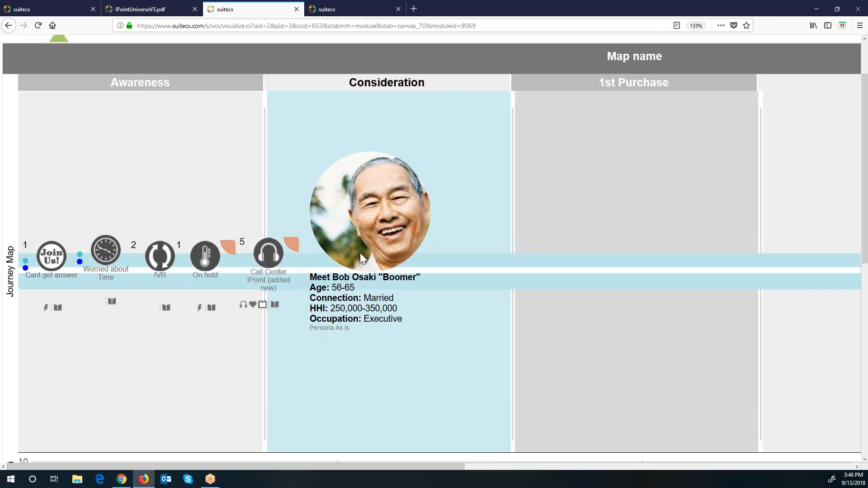
{"action": "scroll", "coordinate": [510, 306], "scroll_direction": "up", "scroll_amount": 3}
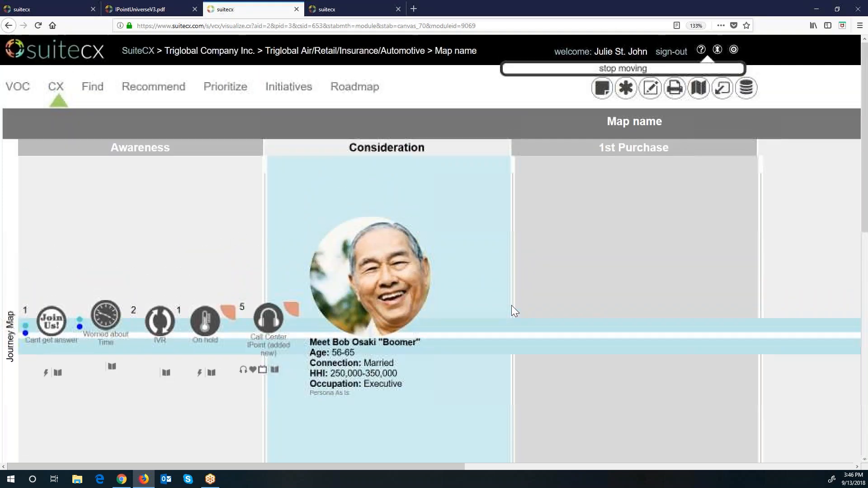
Step: Zoom the browser page to 110% and show the Blue Lines Helpers story elements beside the map
{"action": "left_click", "coordinate": [626, 88]}
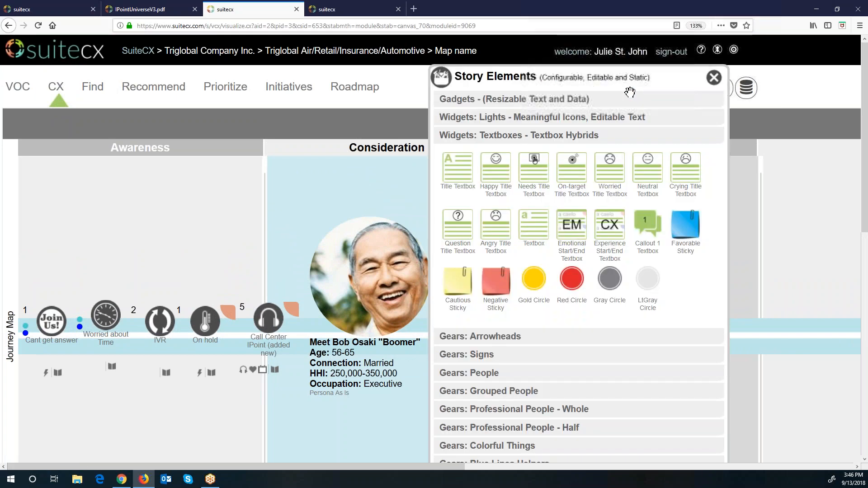
{"action": "left_click", "coordinate": [860, 26]}
{"action": "left_click", "coordinate": [796, 114]}
{"action": "left_click", "coordinate": [796, 113]}
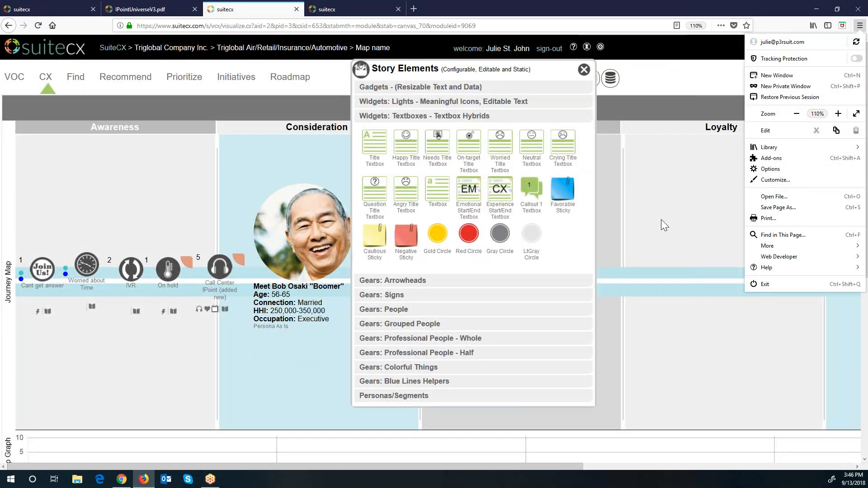
{"action": "left_click", "coordinate": [431, 379]}
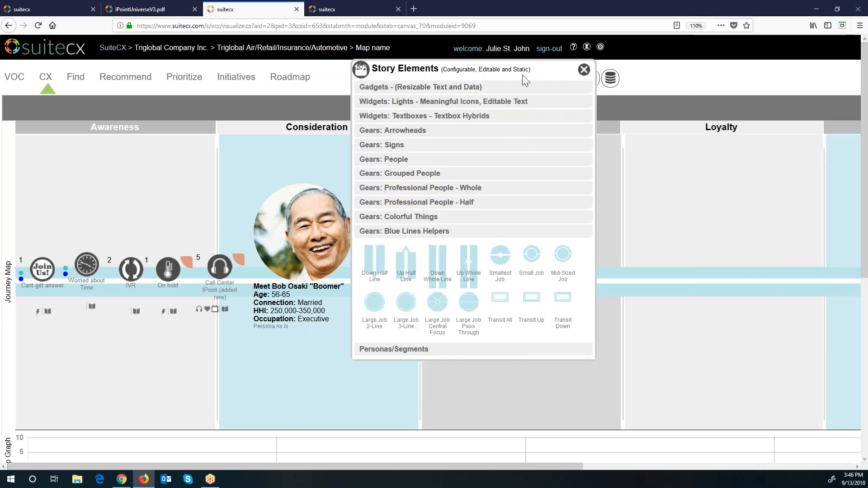
{"action": "left_click_drag", "start_coordinate": [523, 80], "coordinate": [220, 100]}
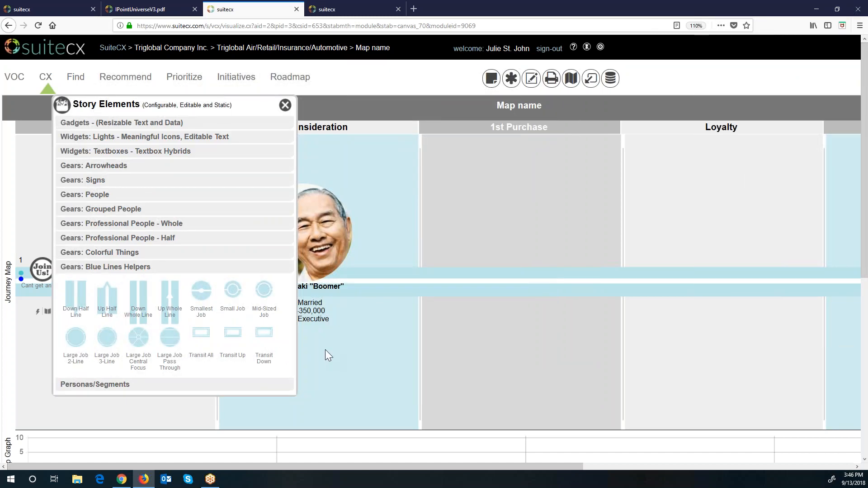
Step: Place a small job circle on the 1st Purchase line and a large central-focus circle in Loyalty
{"action": "left_click", "coordinate": [236, 309]}
{"action": "left_click_drag", "start_coordinate": [93, 376], "coordinate": [489, 269]}
{"action": "left_click", "coordinate": [490, 268]}
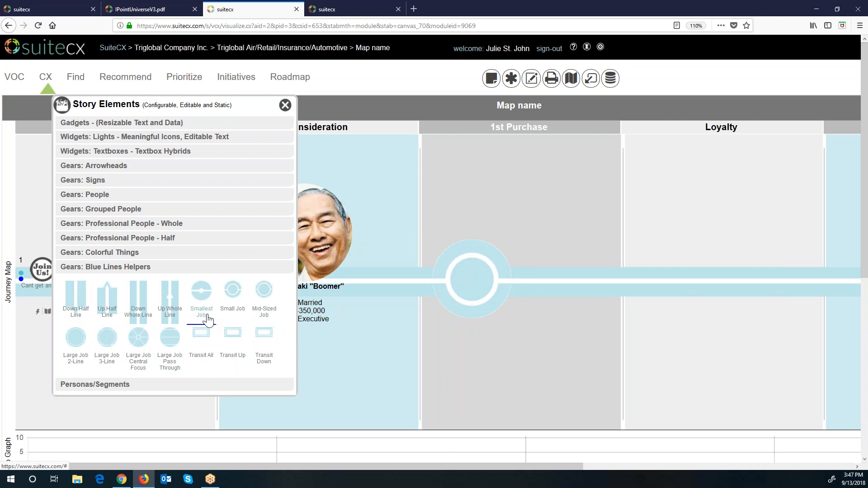
{"action": "left_click", "coordinate": [136, 364]}
{"action": "left_click_drag", "start_coordinate": [134, 418], "coordinate": [698, 214]}
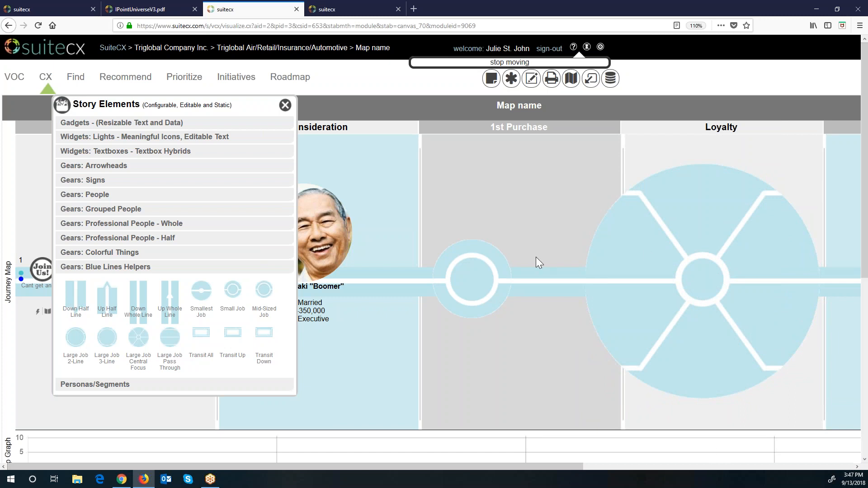
Step: Add a half-length professional engineer figure at the map's lower left
{"action": "left_click", "coordinate": [115, 252]}
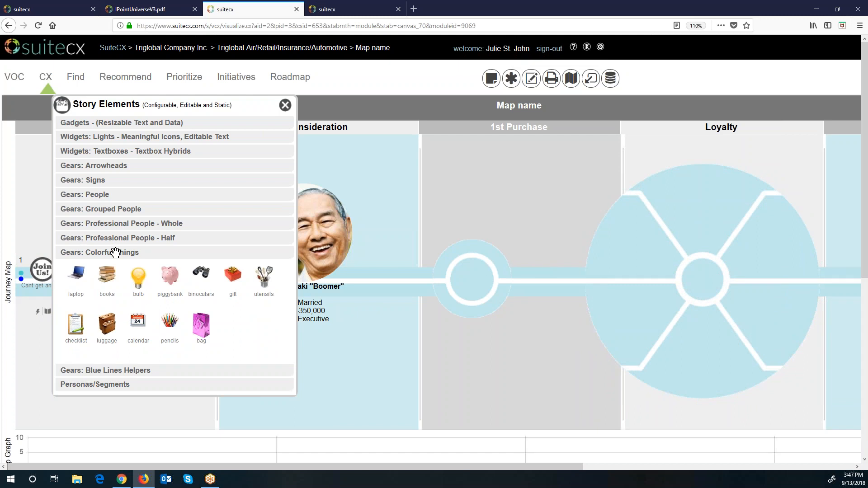
{"action": "left_click", "coordinate": [138, 239]}
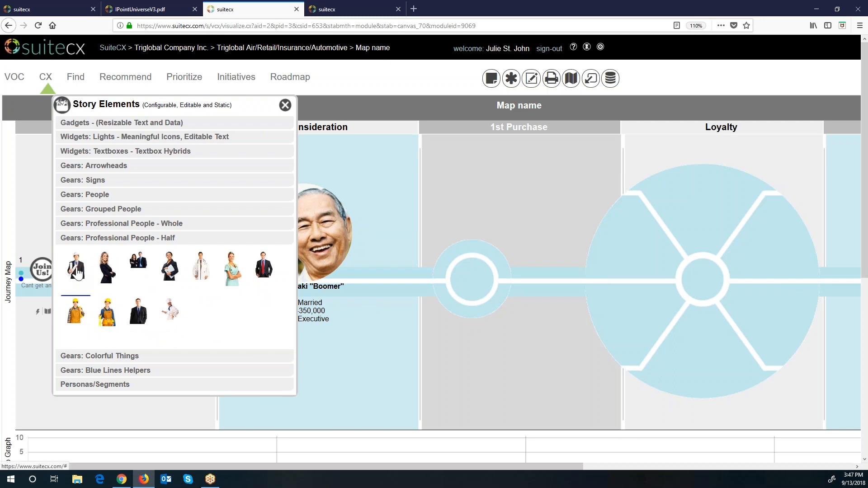
{"action": "left_click_drag", "start_coordinate": [77, 273], "coordinate": [36, 395]}
{"action": "left_click_drag", "start_coordinate": [193, 104], "coordinate": [409, 80]}
Step: Add a Cautious Sticky reading 'Add notes or insights' to the Awareness stage
{"action": "left_click", "coordinate": [331, 198]}
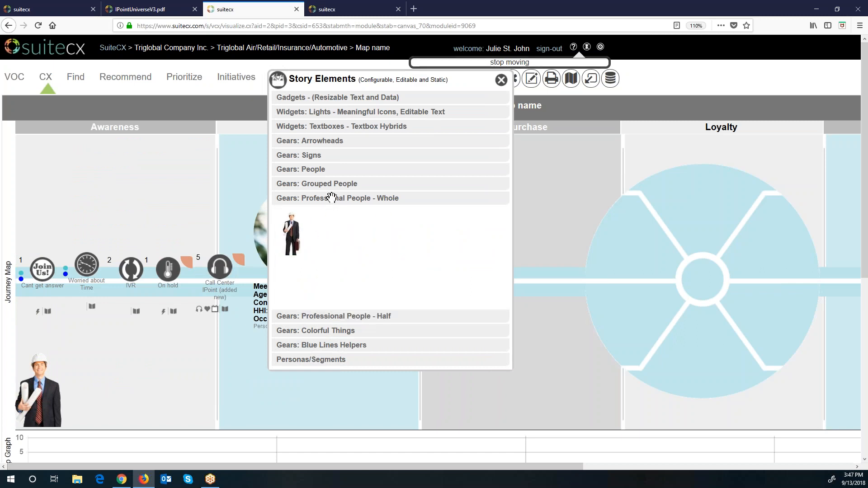
{"action": "left_click", "coordinate": [330, 184]}
{"action": "left_click", "coordinate": [313, 170]}
{"action": "left_click", "coordinate": [313, 156]}
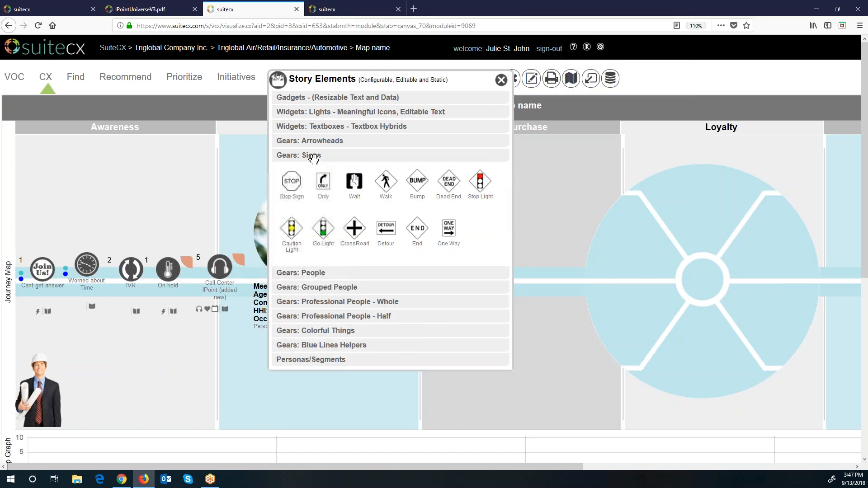
{"action": "left_click", "coordinate": [320, 142]}
{"action": "left_click", "coordinate": [333, 132]}
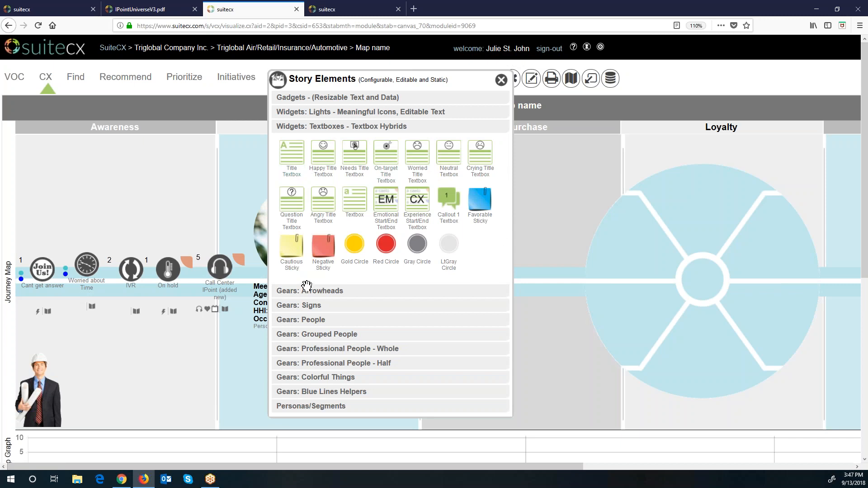
{"action": "left_click", "coordinate": [293, 267]}
{"action": "left_click_drag", "start_coordinate": [260, 304], "coordinate": [90, 163]}
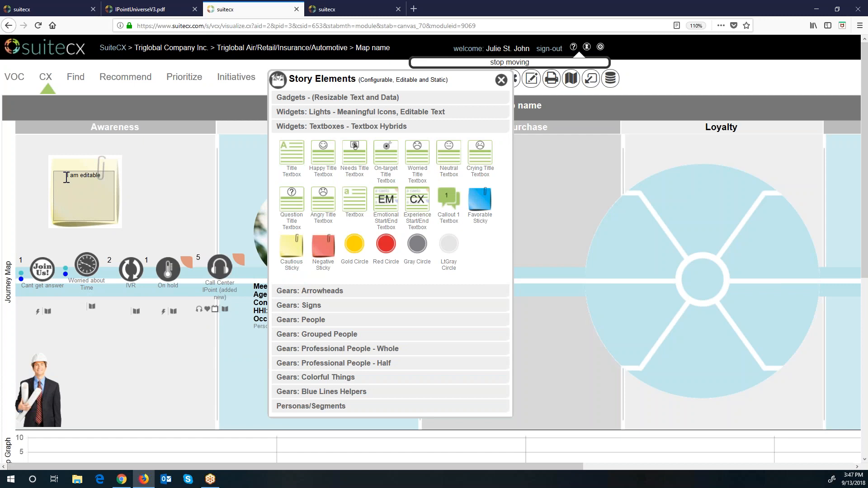
{"action": "type", "text": "Add notes or insights here!"}
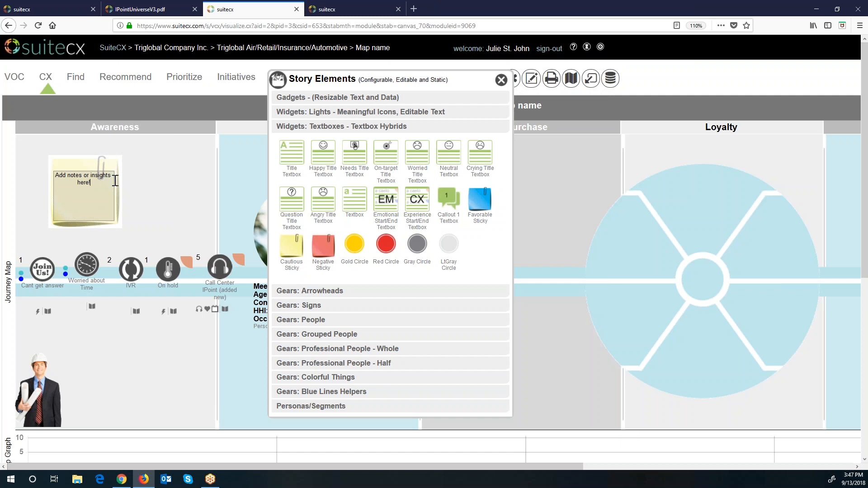
{"action": "left_click", "coordinate": [147, 177]}
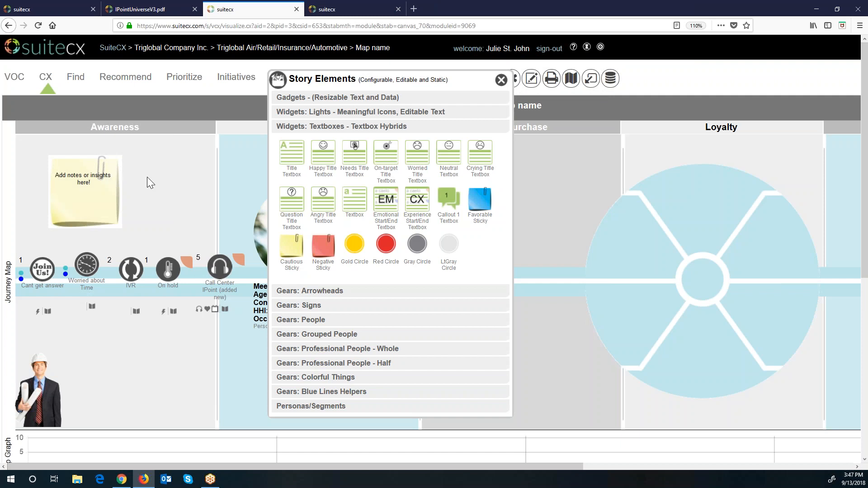
Step: Place a Red Flag labelled 'Pain Point' above the Awareness row
{"action": "left_click", "coordinate": [323, 113]}
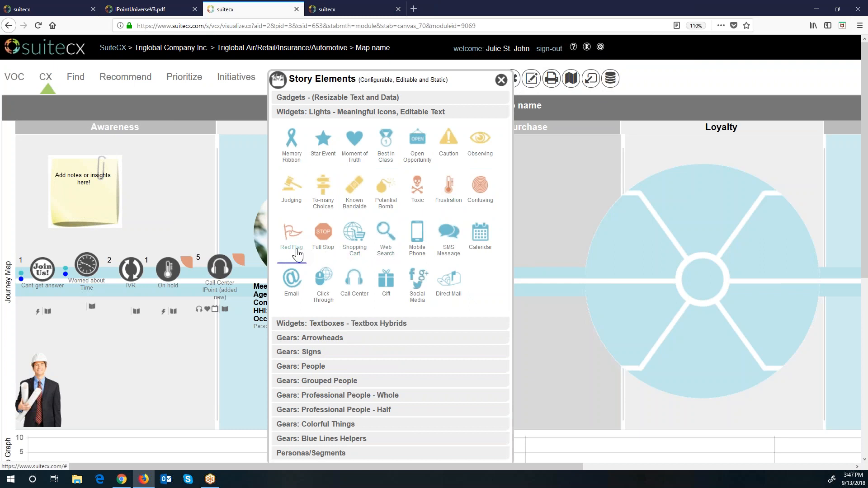
{"action": "left_click_drag", "start_coordinate": [297, 254], "coordinate": [596, 346]}
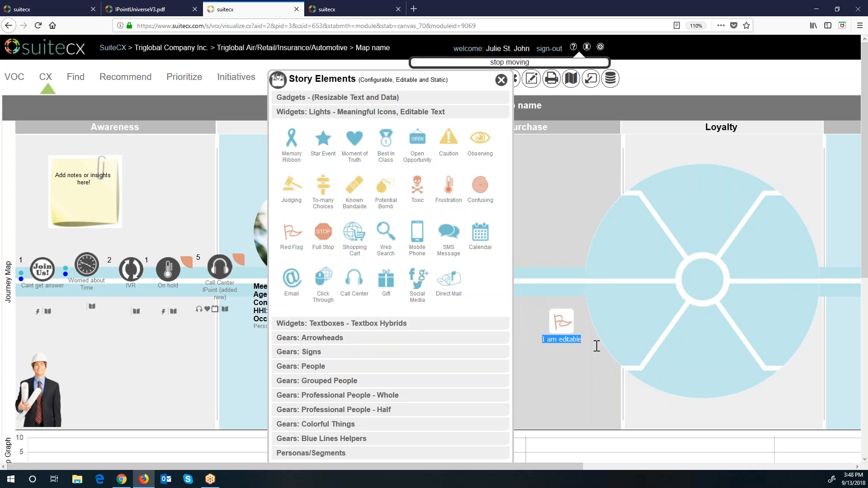
{"action": "type", "text": "Pain Point"}
{"action": "left_click_drag", "start_coordinate": [571, 334], "coordinate": [216, 237]}
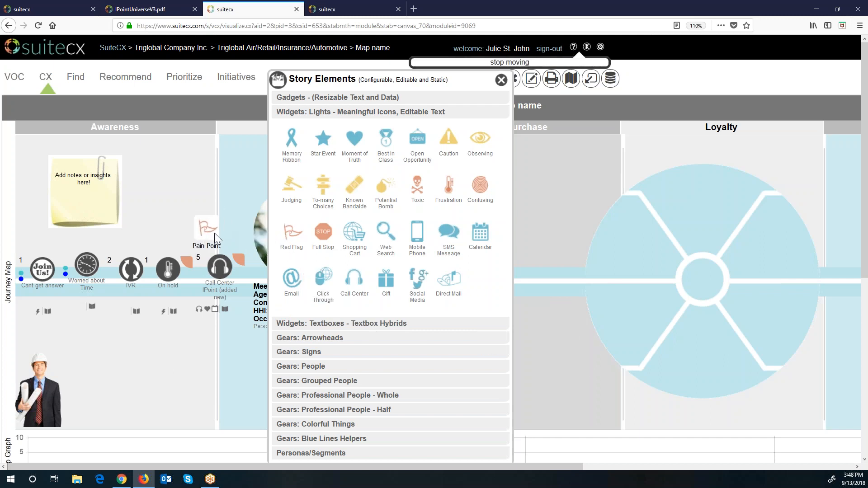
Step: Add an enlarged black text area in lower Awareness and set its text alignment
{"action": "left_click", "coordinate": [325, 97]}
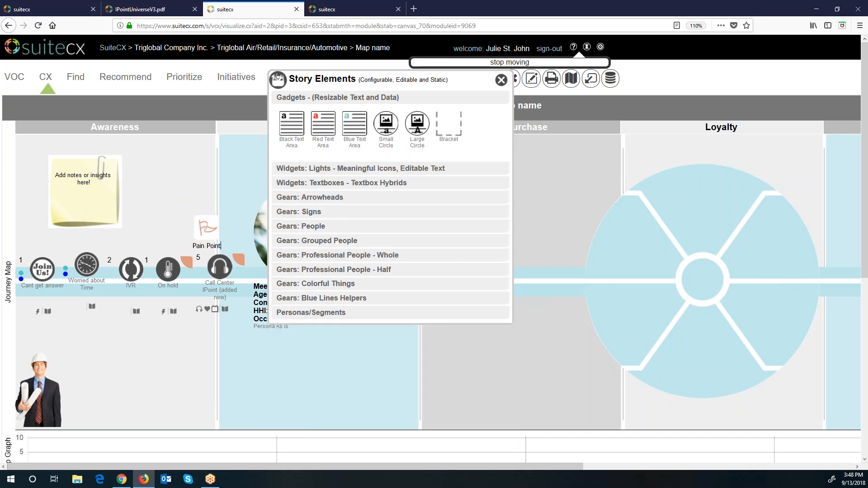
{"action": "left_click", "coordinate": [298, 147]}
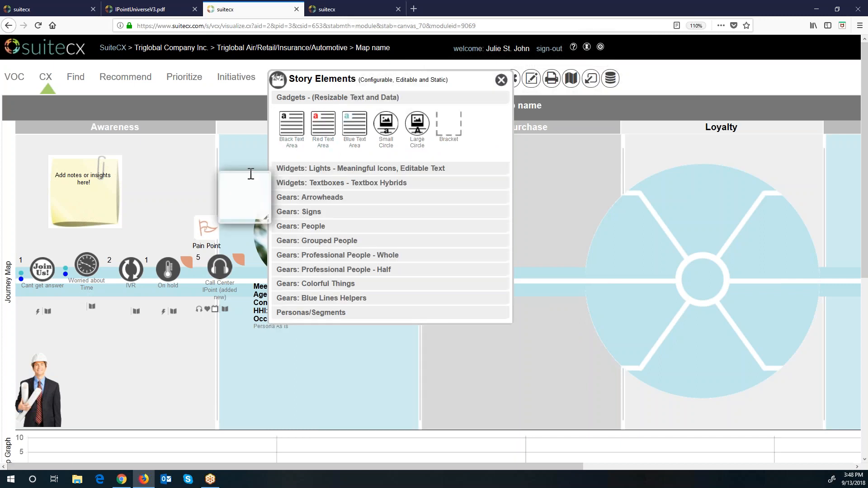
{"action": "left_click_drag", "start_coordinate": [251, 174], "coordinate": [151, 342]}
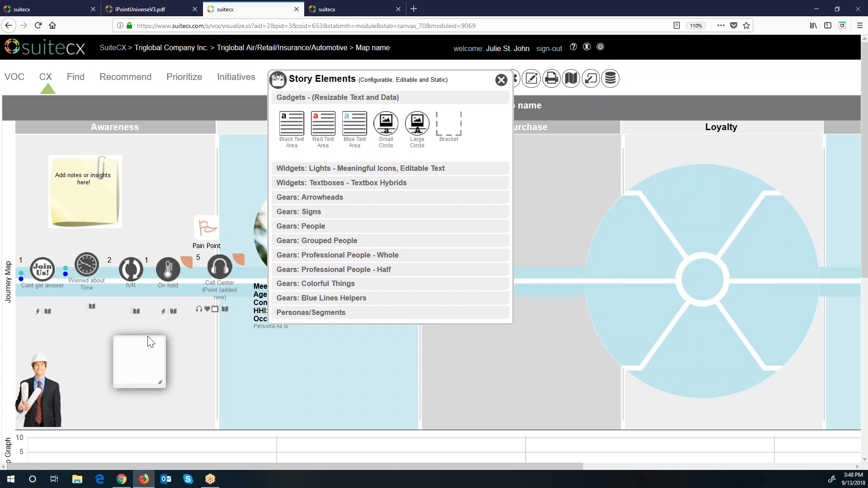
{"action": "left_click_drag", "start_coordinate": [162, 385], "coordinate": [210, 408]}
{"action": "left_click", "coordinate": [186, 371]}
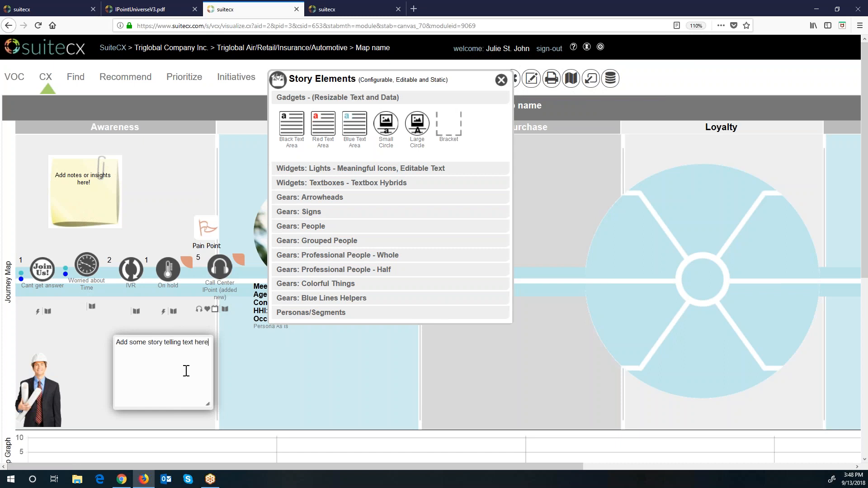
{"action": "double_click", "coordinate": [186, 371]}
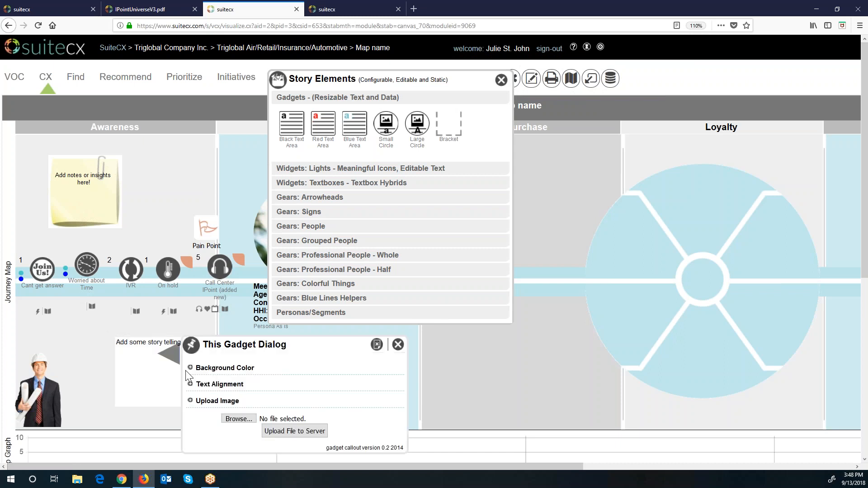
{"action": "left_click", "coordinate": [193, 369]}
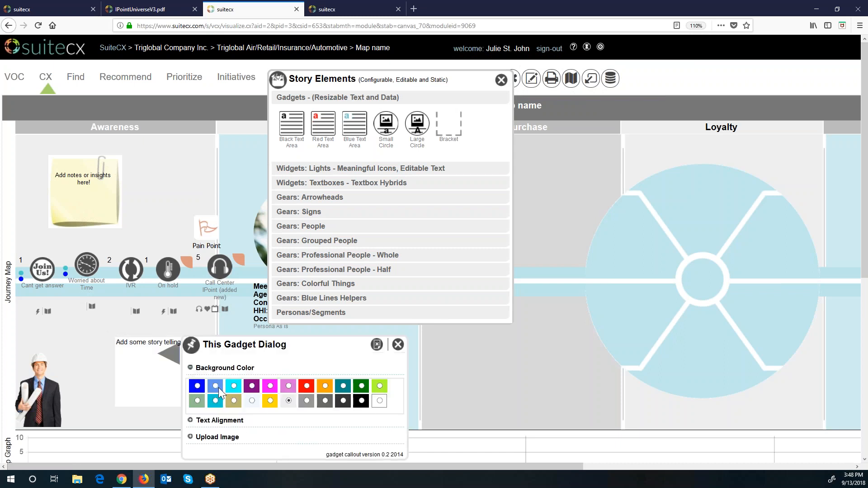
{"action": "left_click", "coordinate": [192, 421]}
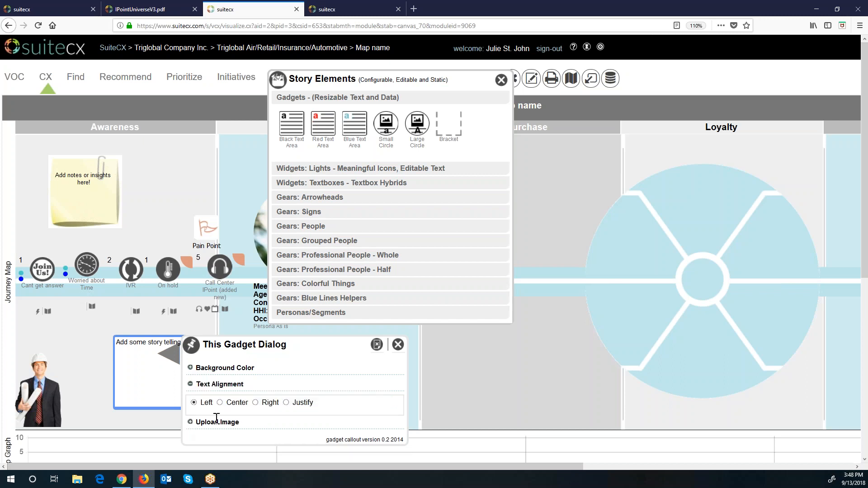
{"action": "left_click", "coordinate": [220, 403]}
{"action": "left_click", "coordinate": [376, 344]}
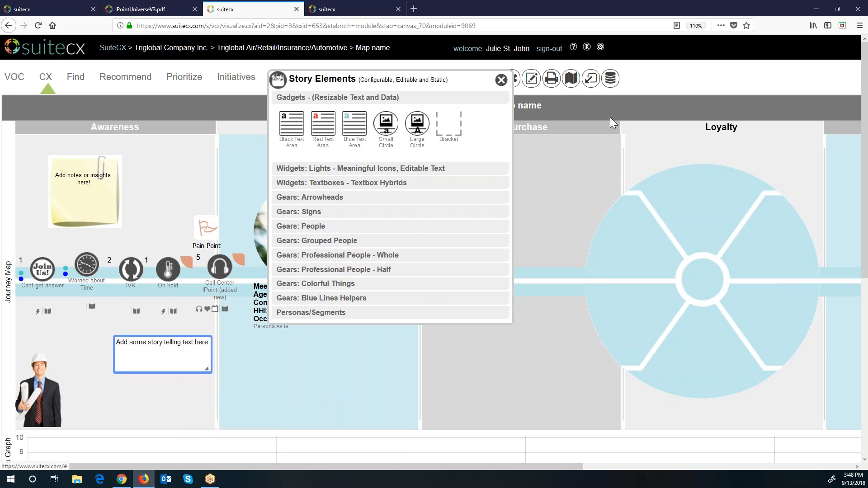
{"action": "left_click", "coordinate": [501, 81]}
Step: Reset the browser page zoom to 100%
{"action": "left_click", "coordinate": [860, 25]}
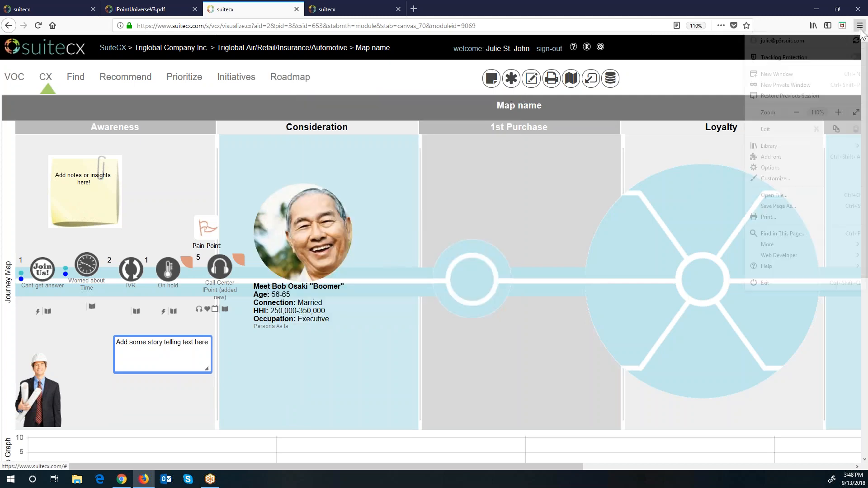
{"action": "left_click", "coordinate": [796, 114]}
{"action": "left_click", "coordinate": [531, 169]}
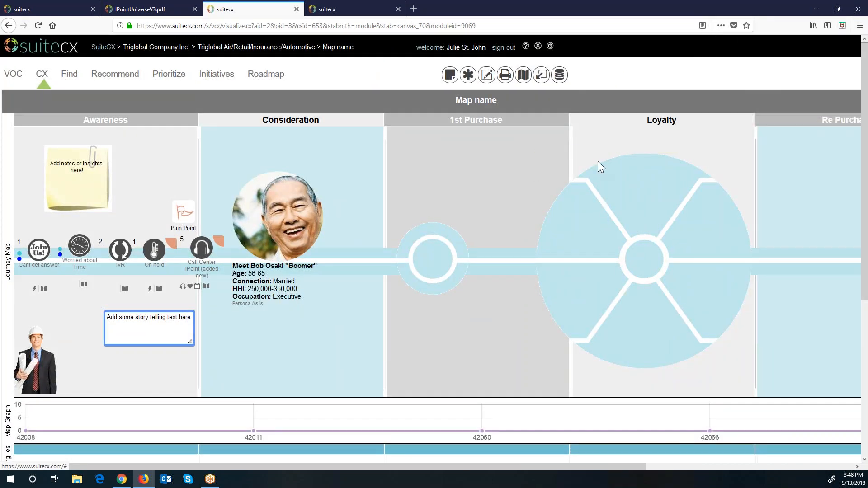
{"action": "scroll", "coordinate": [733, 324], "scroll_direction": "down", "scroll_amount": 2}
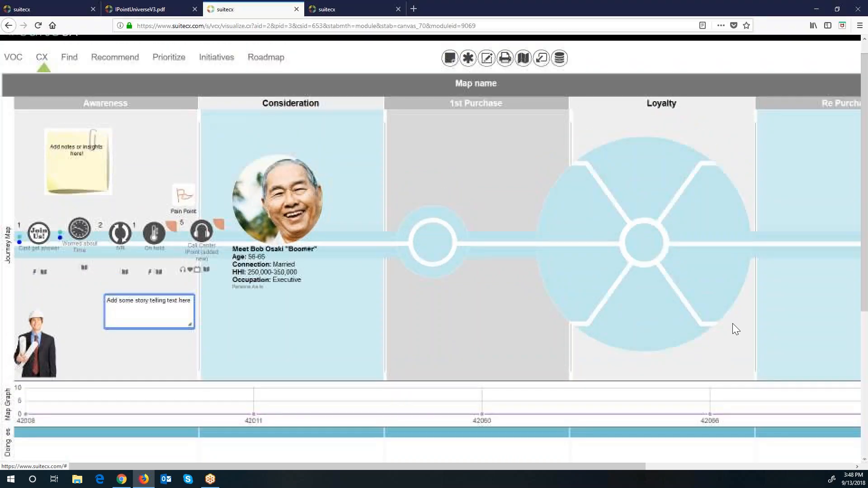
{"action": "scroll", "coordinate": [733, 324], "scroll_direction": "down", "scroll_amount": 2}
{"action": "scroll", "coordinate": [733, 324], "scroll_direction": "up", "scroll_amount": 4}
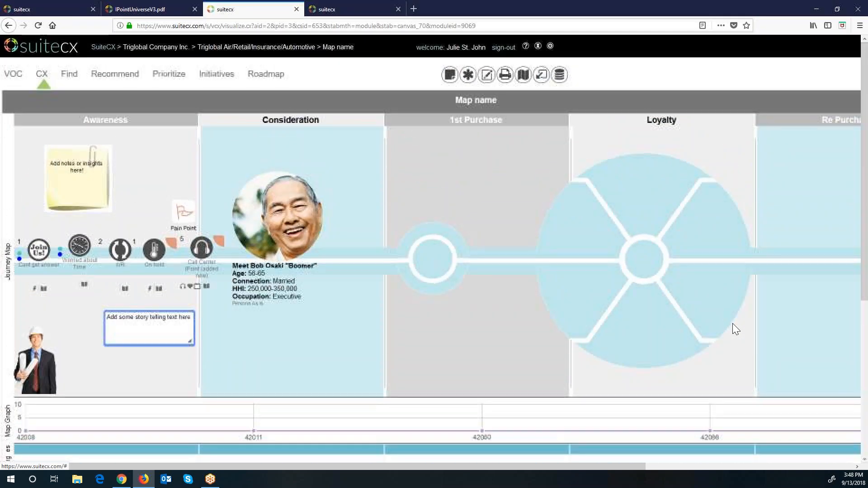
Step: Delete the Boomer persona card from the Consideration column
{"action": "left_click", "coordinate": [292, 232]}
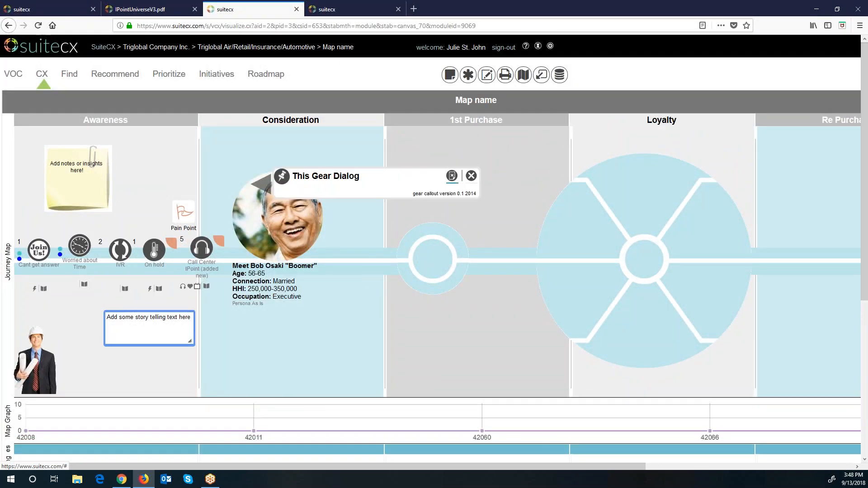
{"action": "left_click", "coordinate": [452, 176]}
{"action": "left_click", "coordinate": [419, 210]}
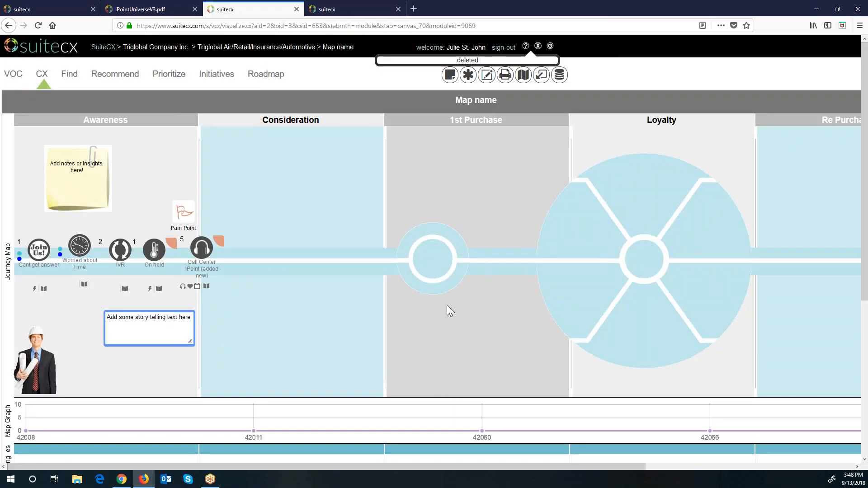
{"action": "scroll", "coordinate": [447, 309], "scroll_direction": "down", "scroll_amount": 5}
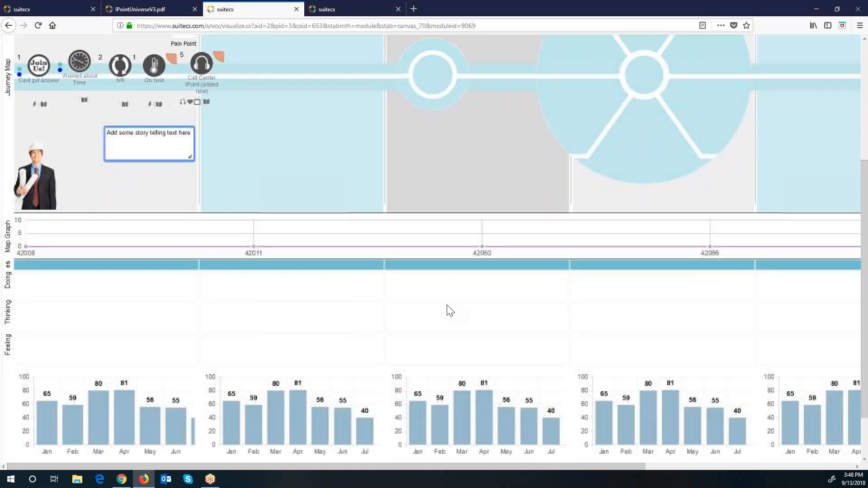
{"action": "scroll", "coordinate": [446, 309], "scroll_direction": "up", "scroll_amount": 3}
{"action": "scroll", "coordinate": [447, 306], "scroll_direction": "up", "scroll_amount": 3}
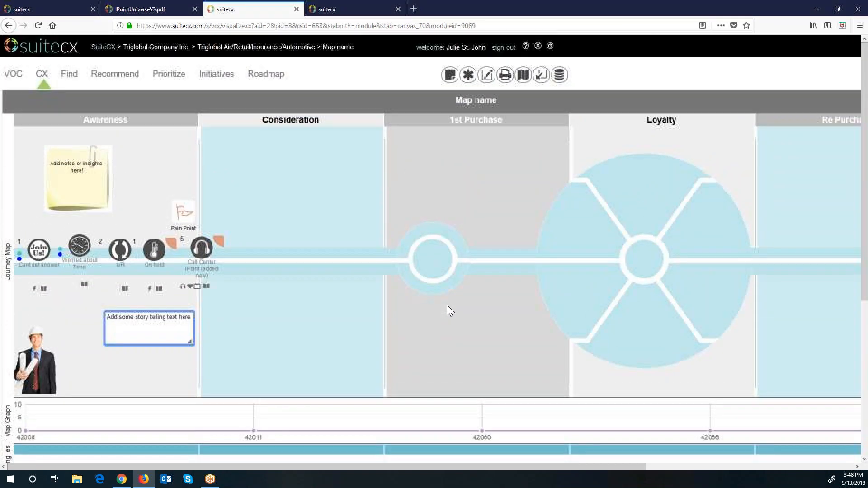
Step: Shift the Awareness, Consideration, 1st Purchase and Re Purchase emotions toward Angry in the Row 4 Emotional Gradient
{"action": "left_click", "coordinate": [486, 75]}
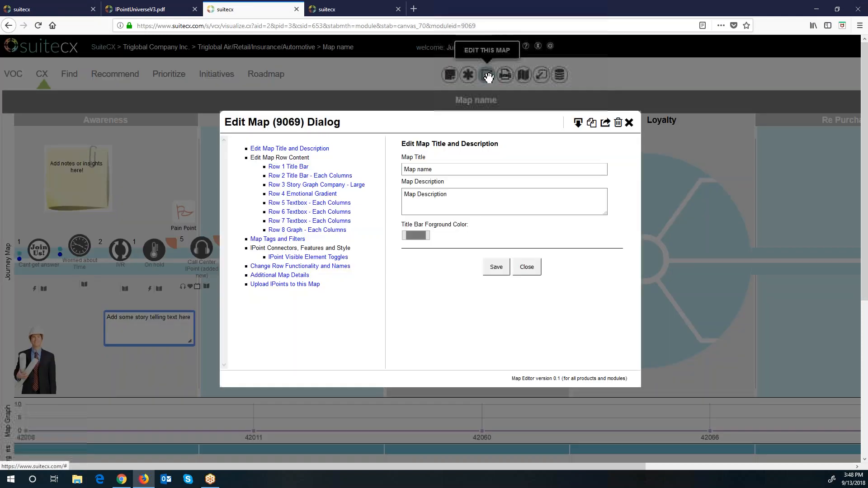
{"action": "left_click", "coordinate": [320, 196]}
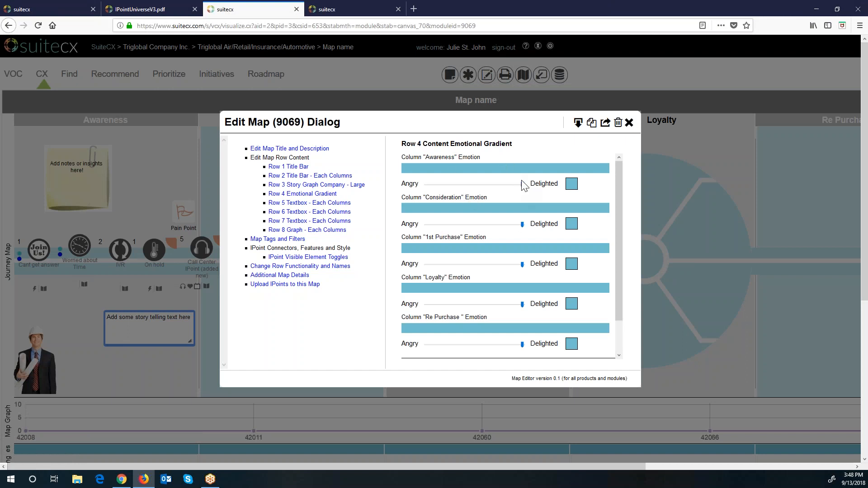
{"action": "left_click_drag", "start_coordinate": [522, 184], "coordinate": [496, 190]}
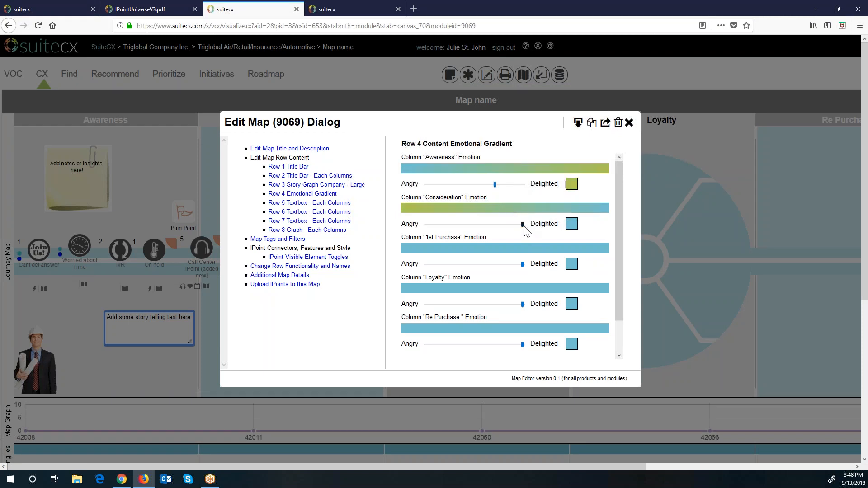
{"action": "left_click_drag", "start_coordinate": [523, 225], "coordinate": [497, 228]}
{"action": "mouse_move", "coordinate": [524, 269]}
{"action": "left_mouse_down"}
{"action": "mouse_move", "coordinate": [473, 272]}
{"action": "mouse_move", "coordinate": [510, 267]}
{"action": "left_mouse_up"}
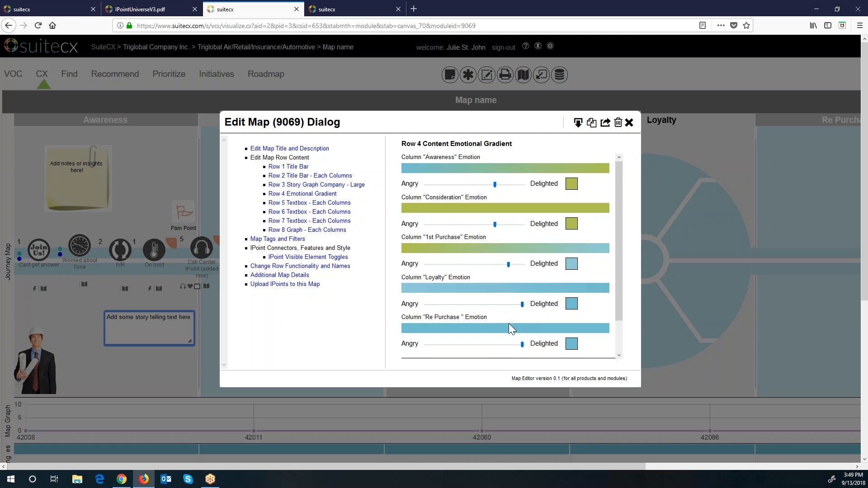
{"action": "scroll", "coordinate": [509, 324], "scroll_direction": "down", "scroll_amount": 2}
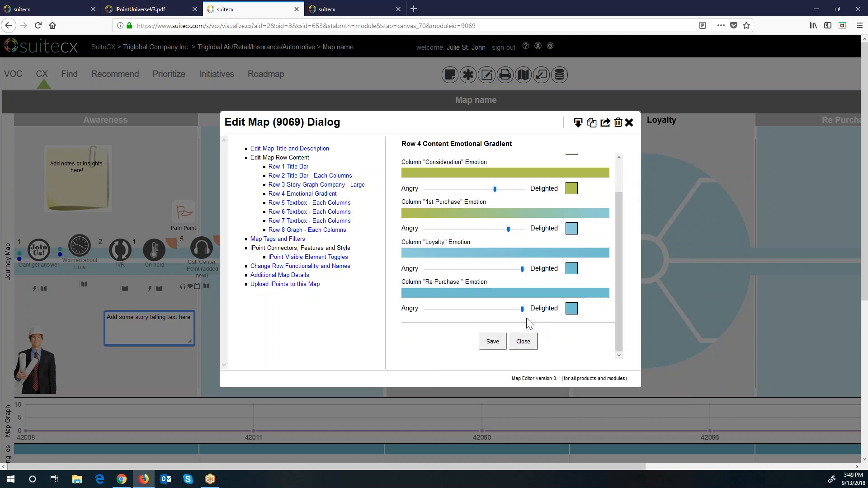
{"action": "left_click_drag", "start_coordinate": [523, 311], "coordinate": [481, 310]}
Step: Save the emotion changes and close the map editor to view the gradient row and charts
{"action": "left_click", "coordinate": [493, 337]}
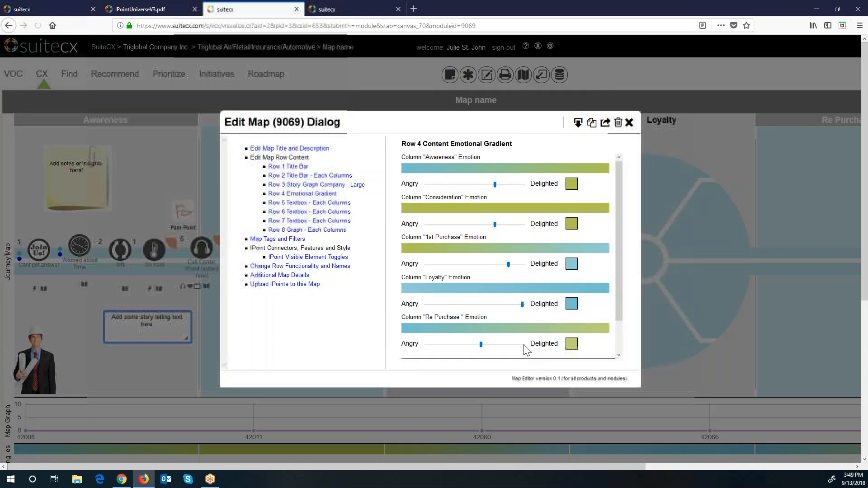
{"action": "left_click", "coordinate": [629, 123]}
{"action": "scroll", "coordinate": [484, 342], "scroll_direction": "down", "scroll_amount": 4}
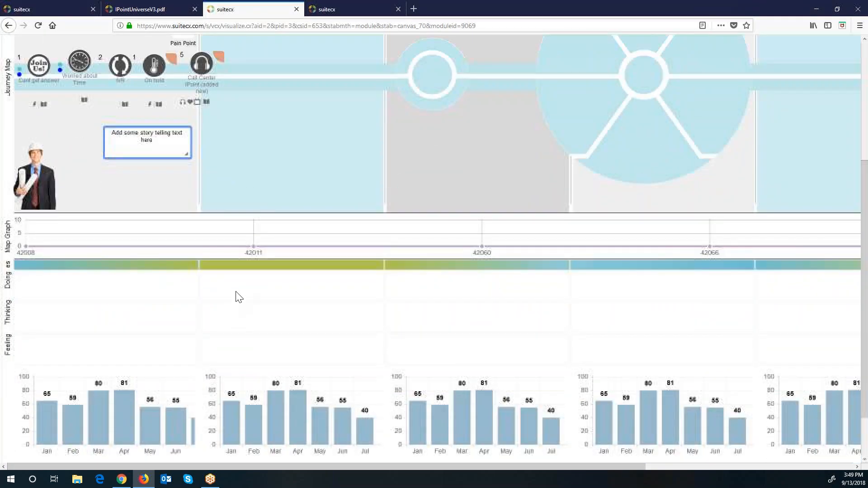
Step: Enter 'Doing' in Row 5's Awareness and Consideration text boxes and save the row
{"action": "mouse_move", "coordinate": [473, 256]}
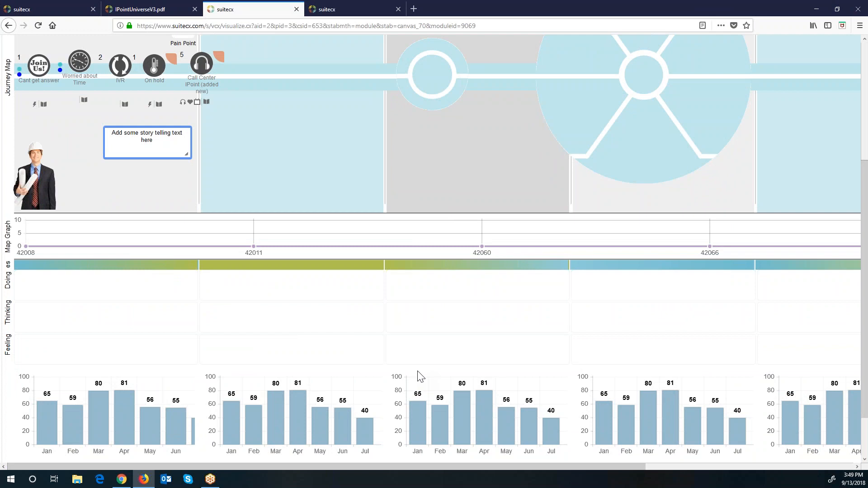
{"action": "scroll", "coordinate": [417, 375], "scroll_direction": "up", "scroll_amount": 4}
{"action": "left_click", "coordinate": [486, 75]}
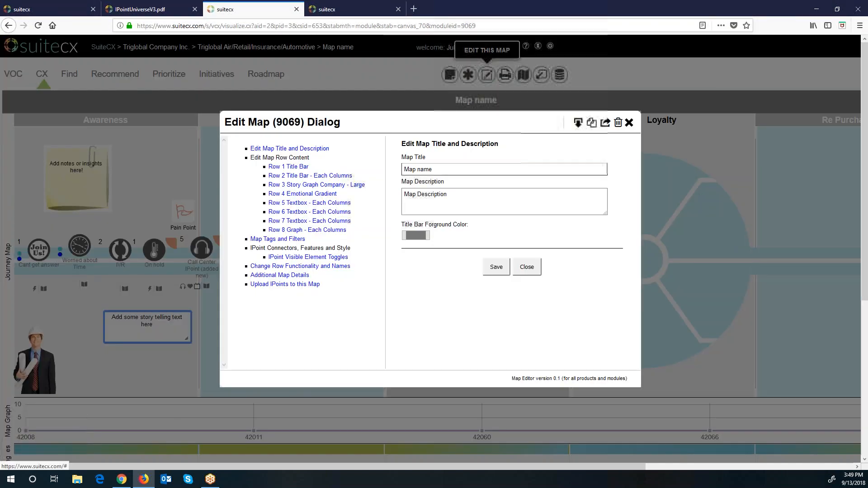
{"action": "left_click", "coordinate": [299, 208]}
{"action": "left_click", "coordinate": [526, 199]}
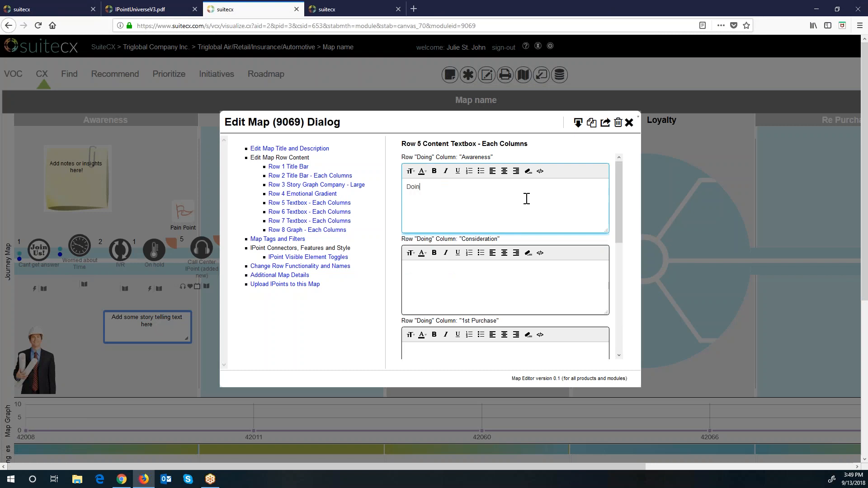
{"action": "left_click", "coordinate": [514, 283]}
{"action": "type", "text": "Doing"}
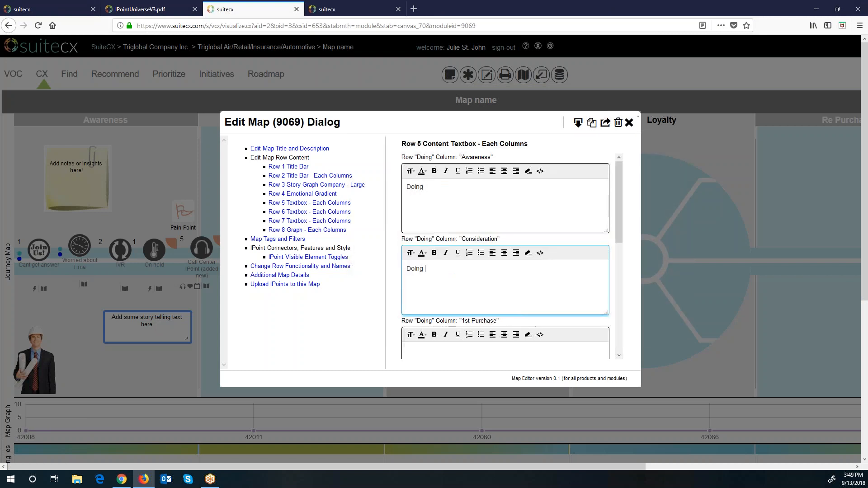
{"action": "scroll", "coordinate": [507, 307], "scroll_direction": "down", "scroll_amount": 10}
{"action": "left_click", "coordinate": [493, 341]}
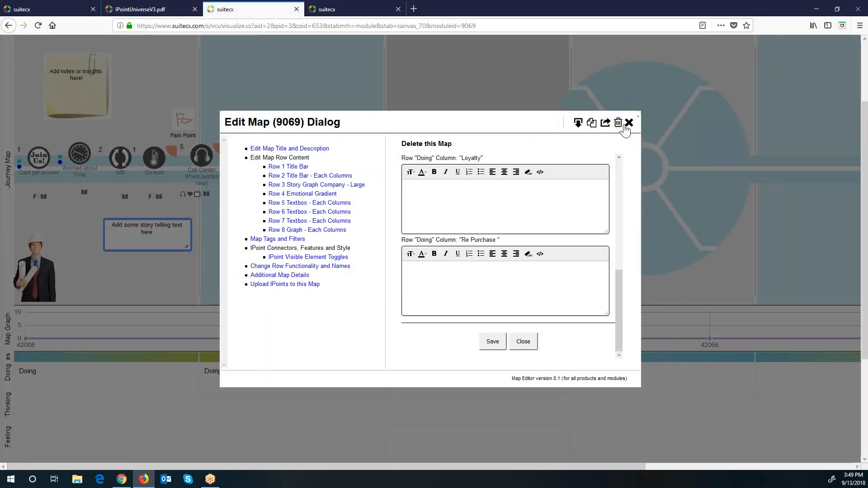
{"action": "left_click", "coordinate": [317, 231]}
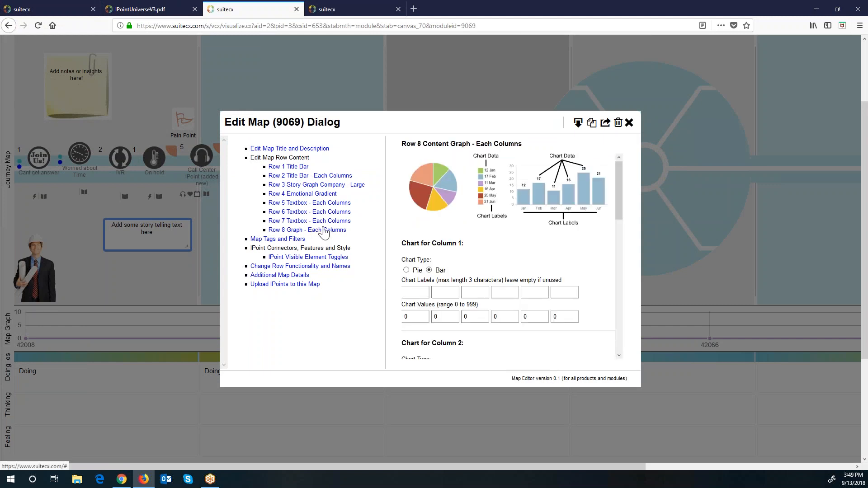
Step: Set the Row 8 Column 1 bar chart to DM 2, SMS 3 and EM 6, save, and view it
{"action": "scroll", "coordinate": [516, 333], "scroll_direction": "down", "scroll_amount": 2}
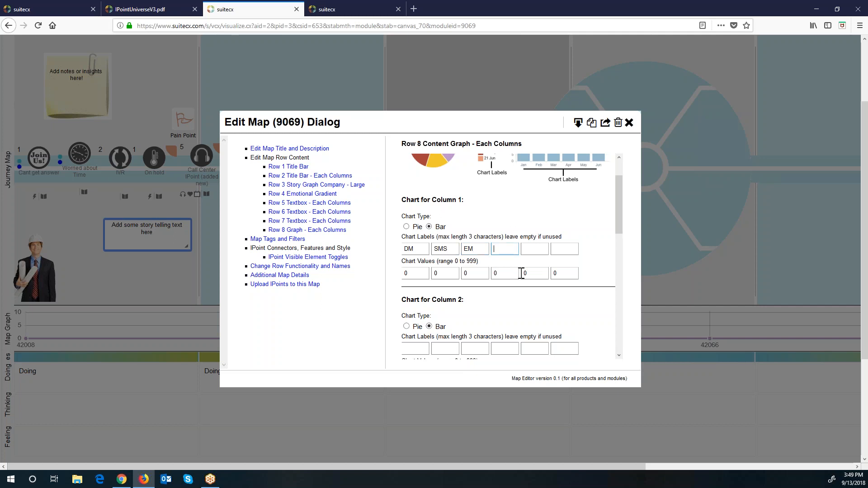
{"action": "double_click", "coordinate": [418, 274]}
{"action": "type", "text": "2"}
{"action": "key", "text": "Tab"}
{"action": "scroll", "coordinate": [612, 325], "scroll_direction": "down", "scroll_amount": 14}
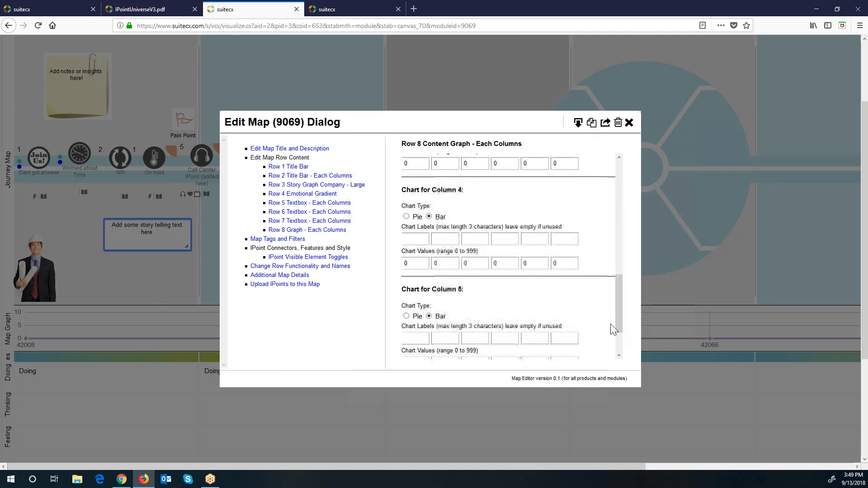
{"action": "left_click", "coordinate": [505, 346]}
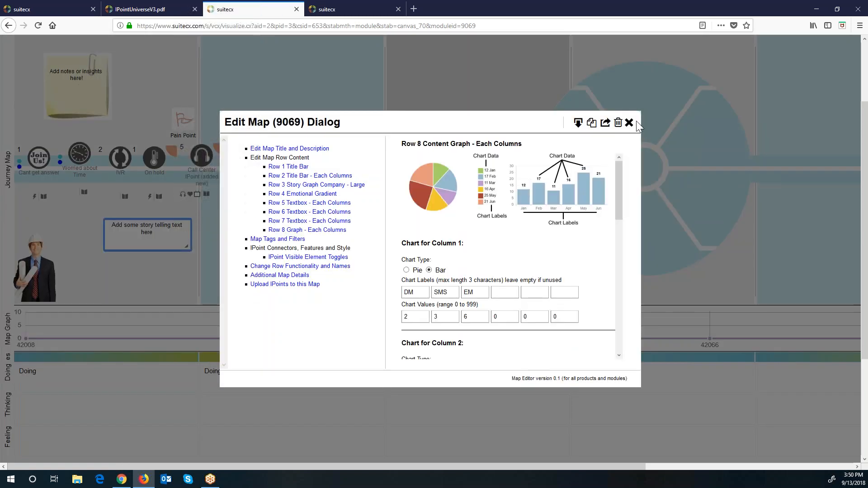
{"action": "left_click", "coordinate": [632, 122]}
{"action": "scroll", "coordinate": [552, 271], "scroll_direction": "down", "scroll_amount": 5}
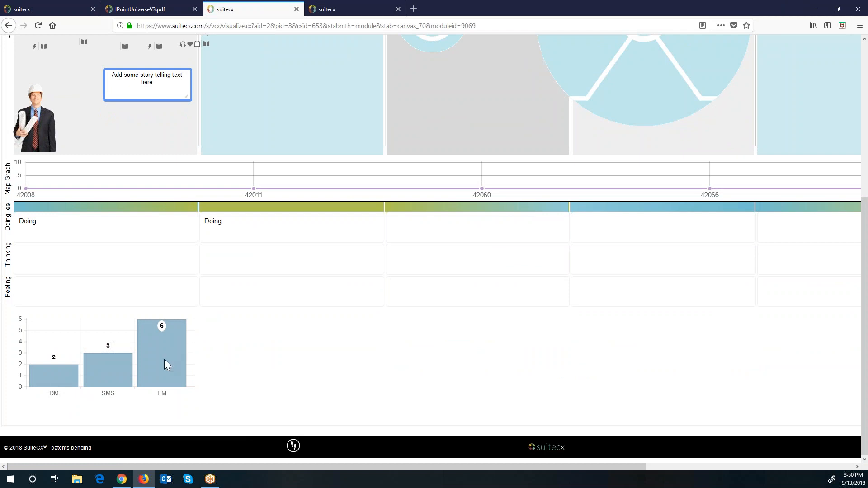
Step: Nudge the sticky note and businessman figure slightly in Awareness, then load the iPoints By Department grid
{"action": "scroll", "coordinate": [325, 295], "scroll_direction": "up", "scroll_amount": 5}
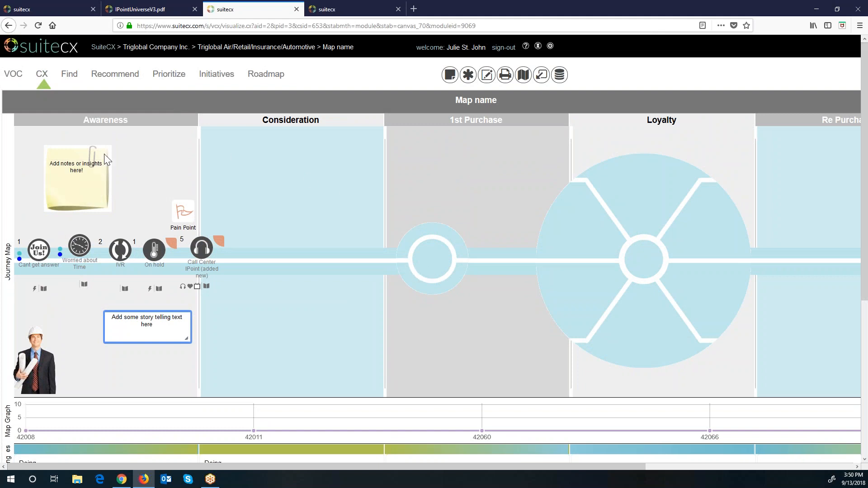
{"action": "mouse_move", "coordinate": [83, 151]}
{"action": "left_mouse_down"}
{"action": "mouse_move", "coordinate": [385, 136]}
{"action": "mouse_move", "coordinate": [92, 153]}
{"action": "left_mouse_up"}
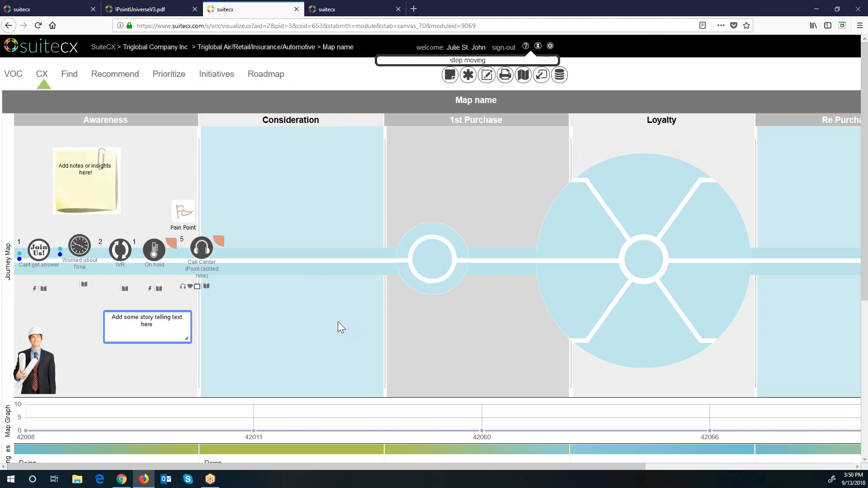
{"action": "left_click_drag", "start_coordinate": [34, 360], "coordinate": [36, 362]}
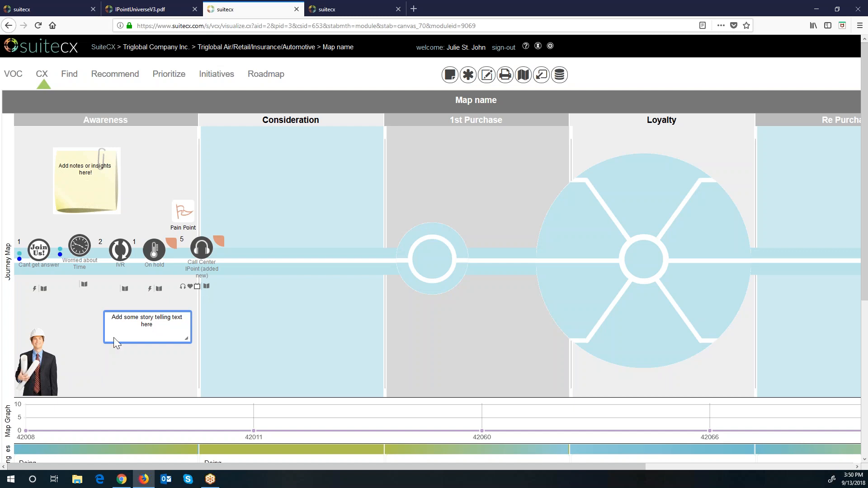
{"action": "left_click", "coordinate": [47, 79]}
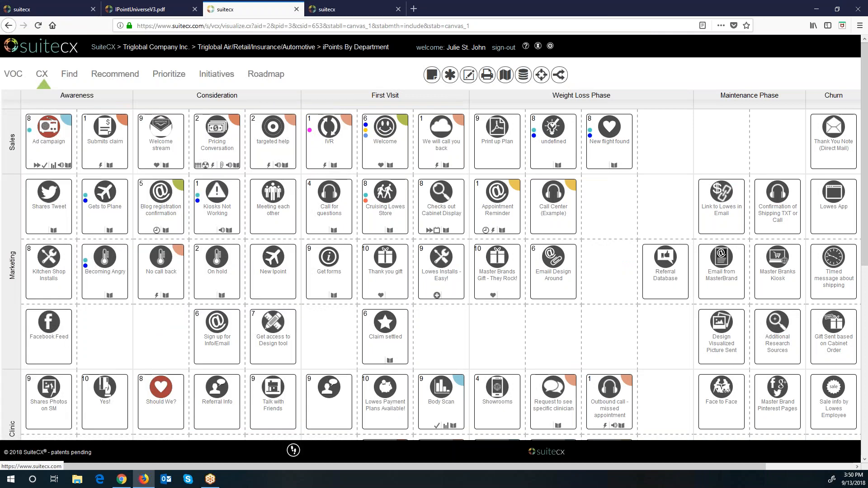
Step: Browse the Telling a Story, Diagnosing a problem and Planning to improve lessons, ending on Diagnosing a problem
{"action": "scroll", "coordinate": [301, 172], "scroll_direction": "down", "scroll_amount": 5}
{"action": "scroll", "coordinate": [301, 173], "scroll_direction": "up", "scroll_amount": 5}
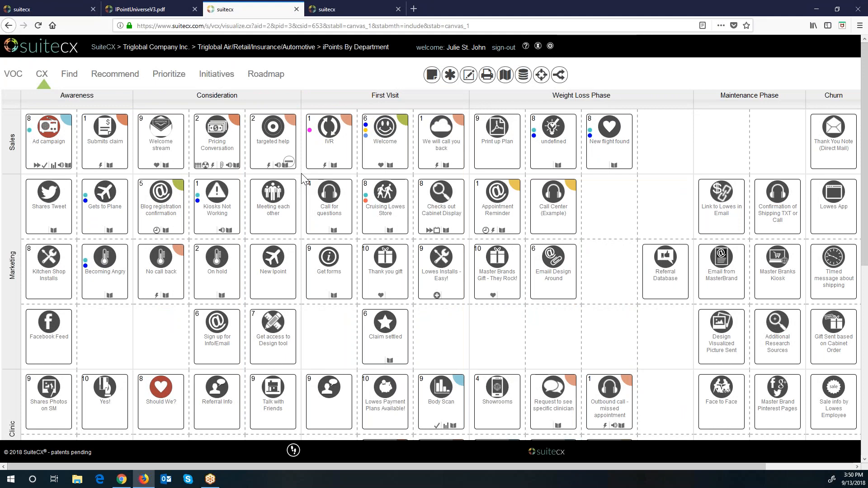
{"action": "left_click", "coordinate": [22, 9]}
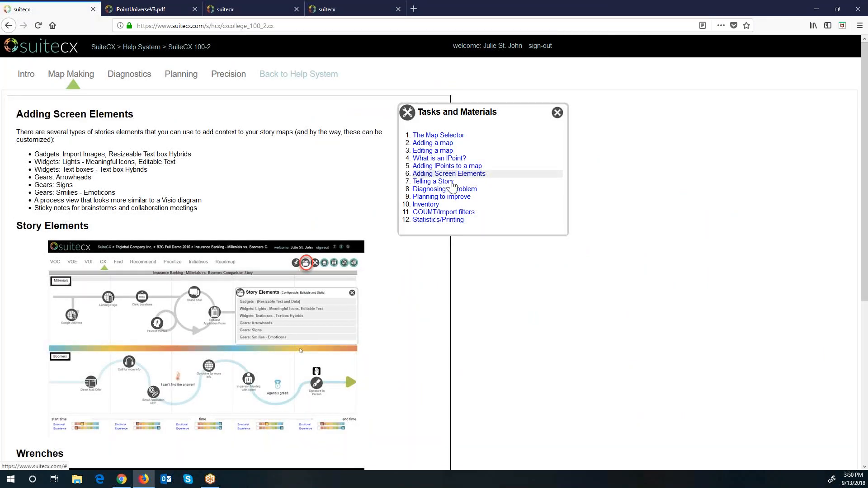
{"action": "left_click", "coordinate": [446, 182]}
{"action": "left_click", "coordinate": [447, 189]}
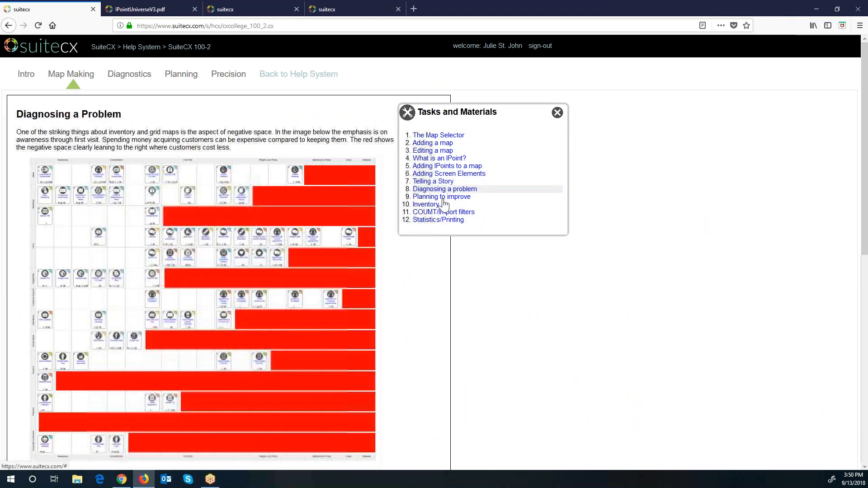
{"action": "left_click", "coordinate": [442, 197]}
{"action": "left_click", "coordinate": [437, 190]}
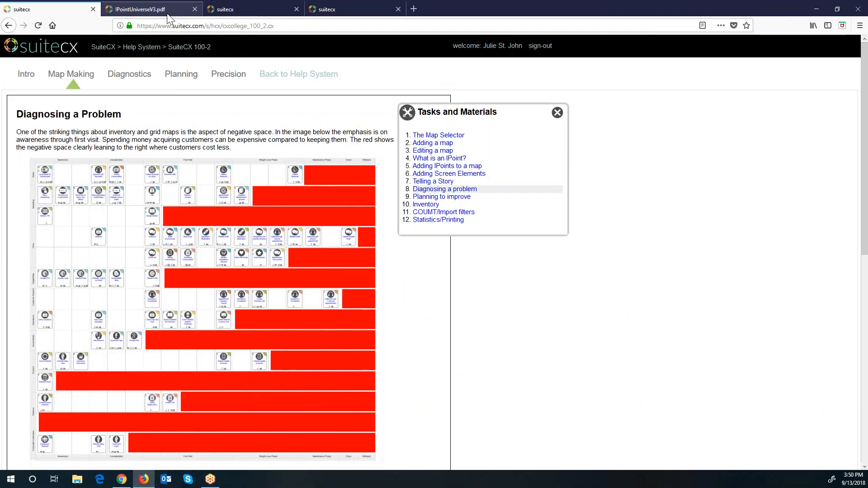
Step: Zoom the help page in via the Firefox menu and return to the iPoints by Department grid
{"action": "left_click", "coordinate": [859, 27]}
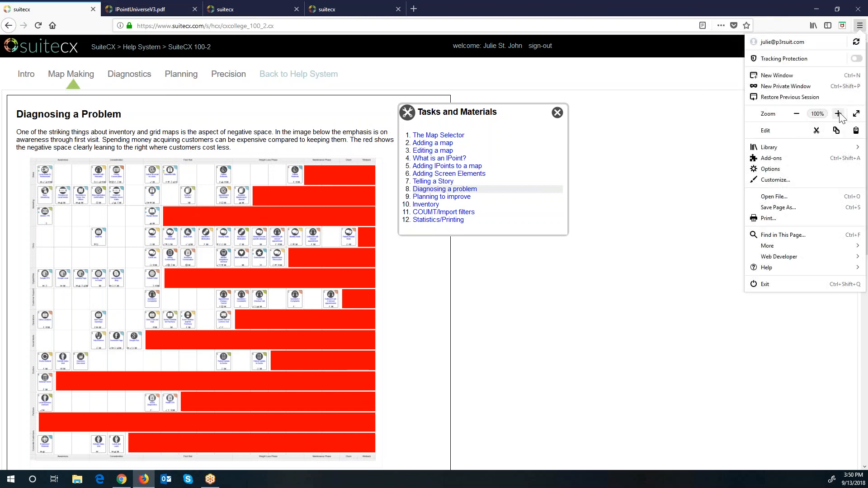
{"action": "left_click", "coordinate": [837, 114]}
{"action": "left_click", "coordinate": [838, 114]}
{"action": "left_click", "coordinate": [838, 114]}
{"action": "left_click", "coordinate": [484, 109]}
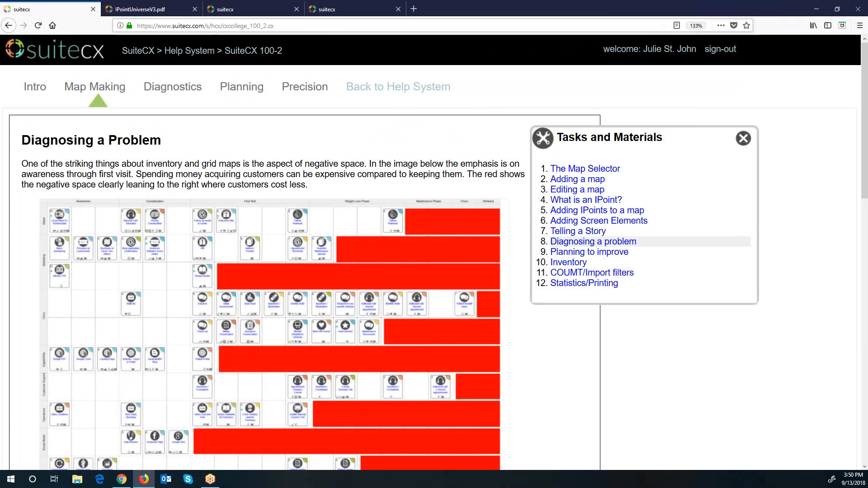
{"action": "left_click", "coordinate": [248, 9]}
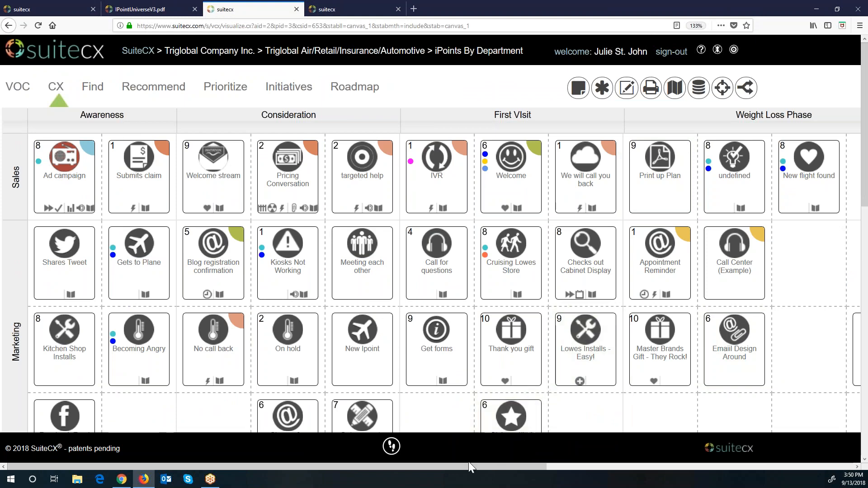
Step: Scroll down and across the iPoints by Department grid to review all its stages
{"action": "scroll", "coordinate": [628, 375], "scroll_direction": "down", "scroll_amount": 5}
{"action": "scroll", "coordinate": [630, 371], "scroll_direction": "down", "scroll_amount": 4}
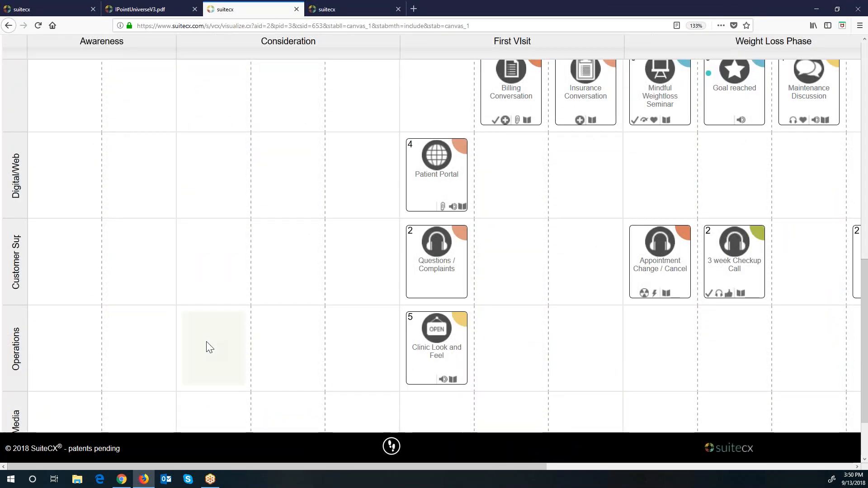
{"action": "scroll", "coordinate": [332, 319], "scroll_direction": "up", "scroll_amount": 2}
{"action": "scroll", "coordinate": [335, 325], "scroll_direction": "down", "scroll_amount": 2}
{"action": "scroll", "coordinate": [334, 325], "scroll_direction": "down", "scroll_amount": 2}
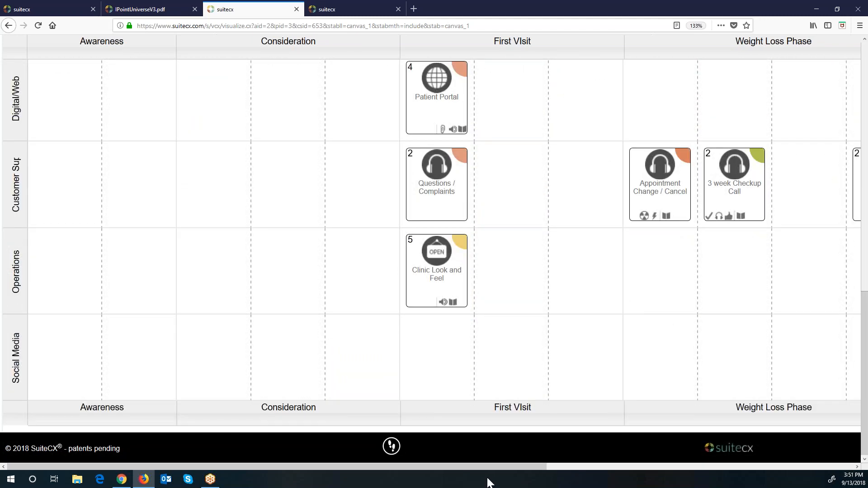
{"action": "left_click_drag", "start_coordinate": [487, 467], "coordinate": [785, 456]}
{"action": "scroll", "coordinate": [742, 367], "scroll_direction": "up", "scroll_amount": 10}
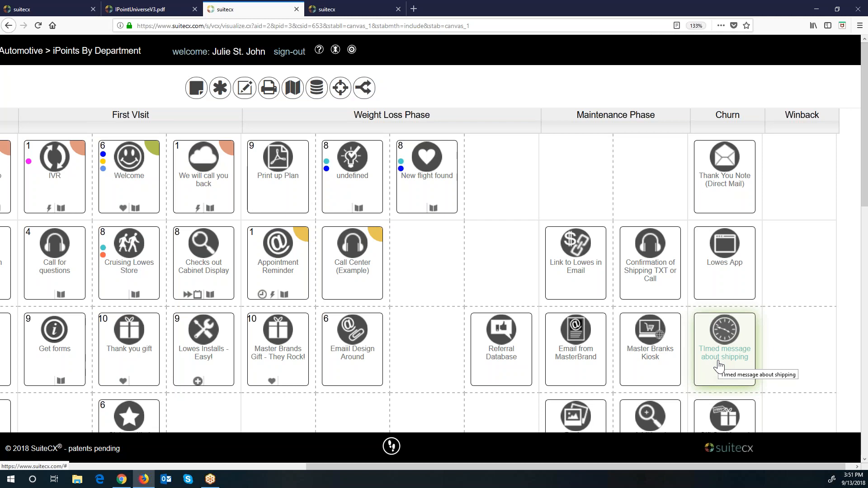
Step: Glance at the IPointUniverseV3.pdf and Diagnosing a Problem tabs, then go to the Triglobal Company Inc. accounts page
{"action": "left_click", "coordinate": [165, 10]}
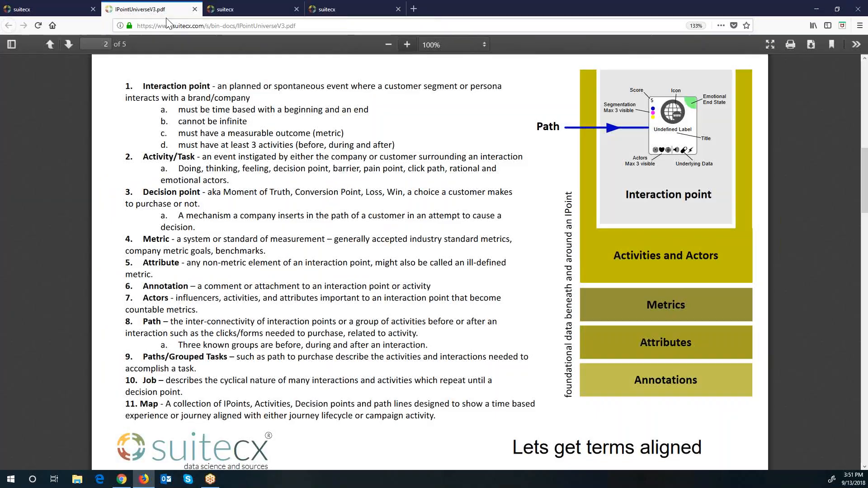
{"action": "left_click", "coordinate": [73, 8]}
{"action": "left_click", "coordinate": [222, 9]}
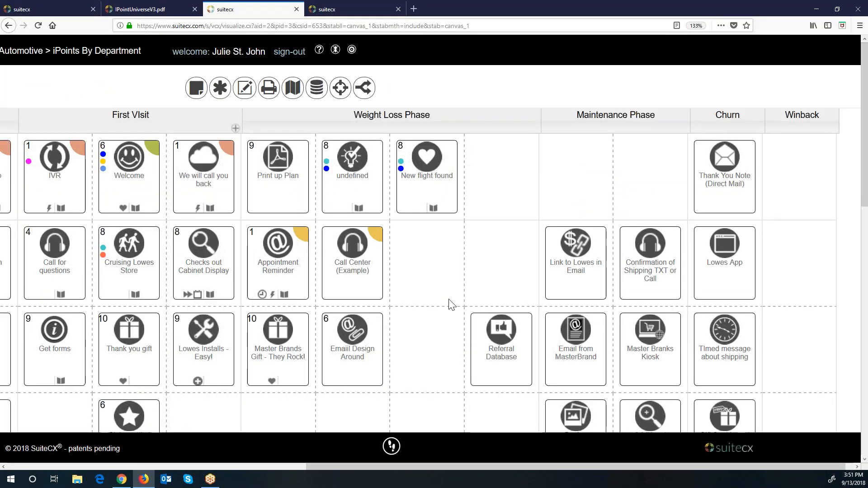
{"action": "left_click", "coordinate": [235, 467]}
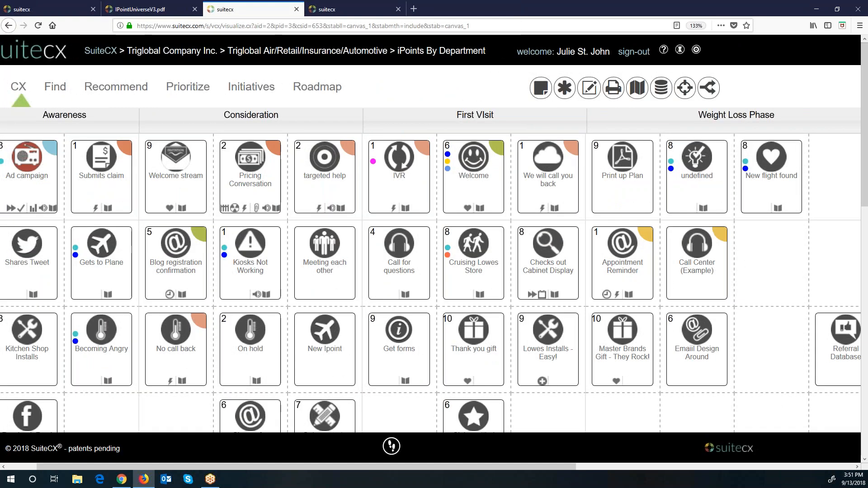
{"action": "left_click", "coordinate": [196, 52]}
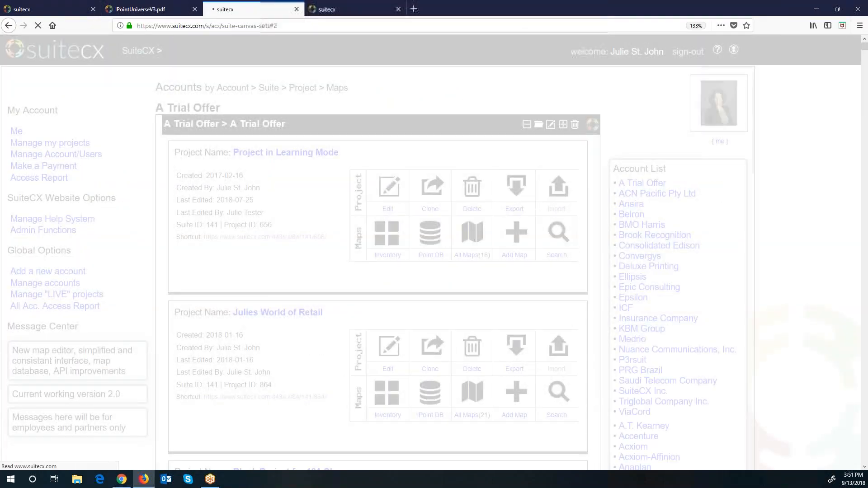
Step: Scroll the Triglobal project list to the new projects bar and launch Import Project from CSV
{"action": "scroll", "coordinate": [588, 273], "scroll_direction": "down", "scroll_amount": 10}
{"action": "scroll", "coordinate": [588, 274], "scroll_direction": "down", "scroll_amount": 18}
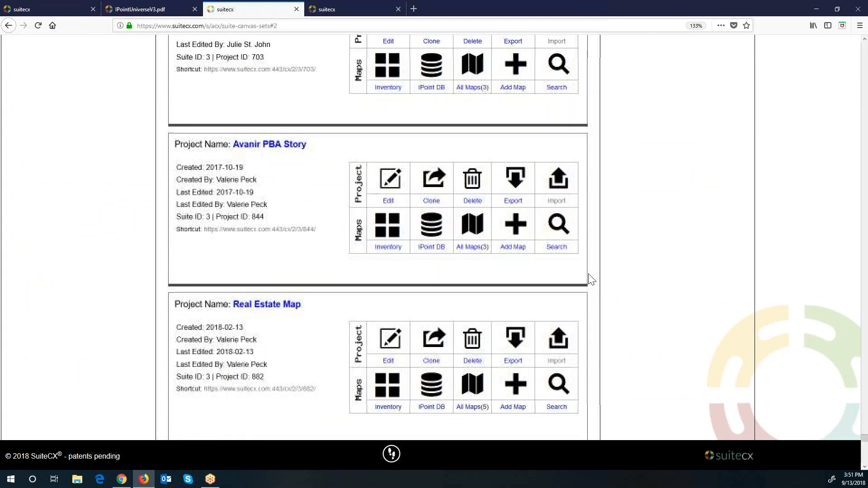
{"action": "scroll", "coordinate": [591, 279], "scroll_direction": "down", "scroll_amount": 5}
{"action": "scroll", "coordinate": [591, 279], "scroll_direction": "down", "scroll_amount": 5}
{"action": "scroll", "coordinate": [592, 280], "scroll_direction": "up", "scroll_amount": 4}
{"action": "scroll", "coordinate": [589, 277], "scroll_direction": "up", "scroll_amount": 4}
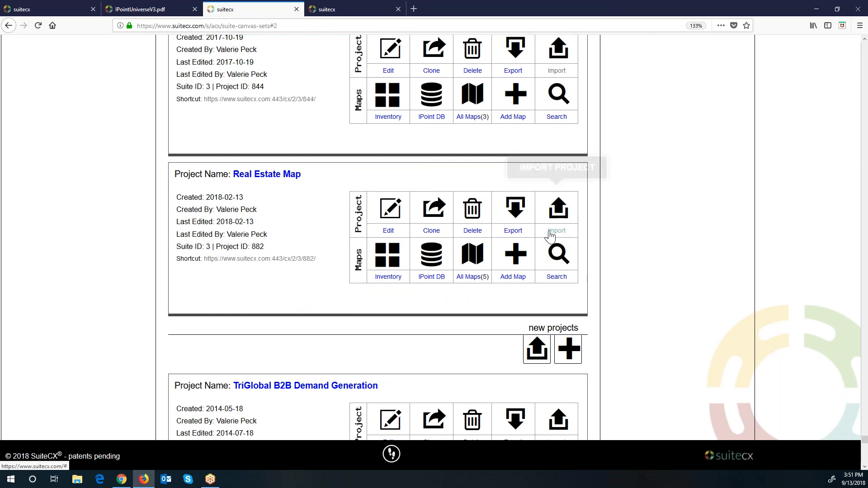
{"action": "scroll", "coordinate": [550, 235], "scroll_direction": "down", "scroll_amount": 4}
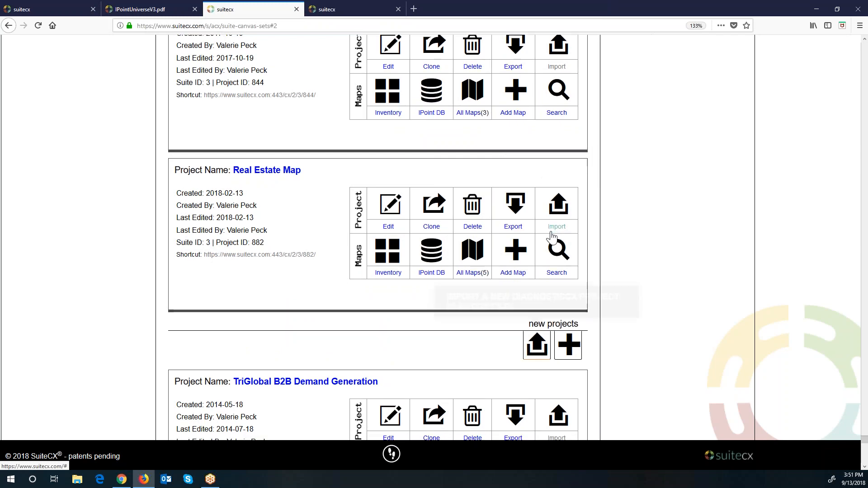
{"action": "left_click", "coordinate": [537, 170]}
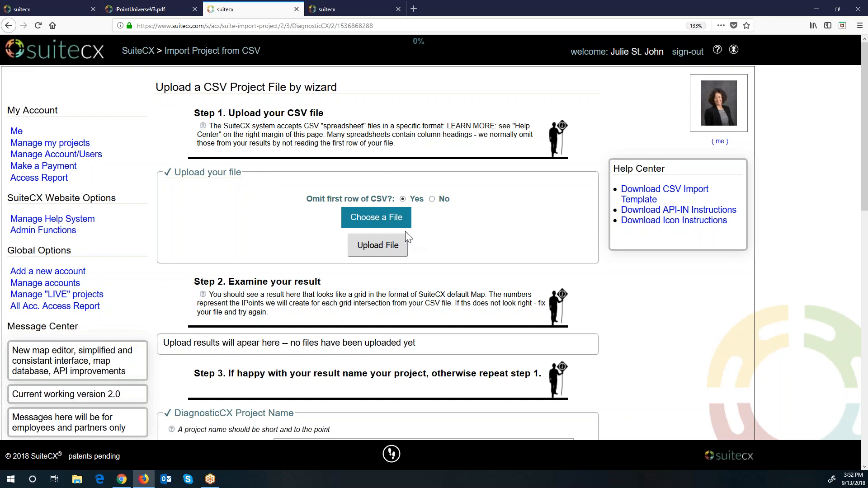
Step: Open the Diagnostics lesson in the help tab, then leave the CSV wizard for the Company Dashboard
{"action": "scroll", "coordinate": [452, 312], "scroll_direction": "down", "scroll_amount": 12}
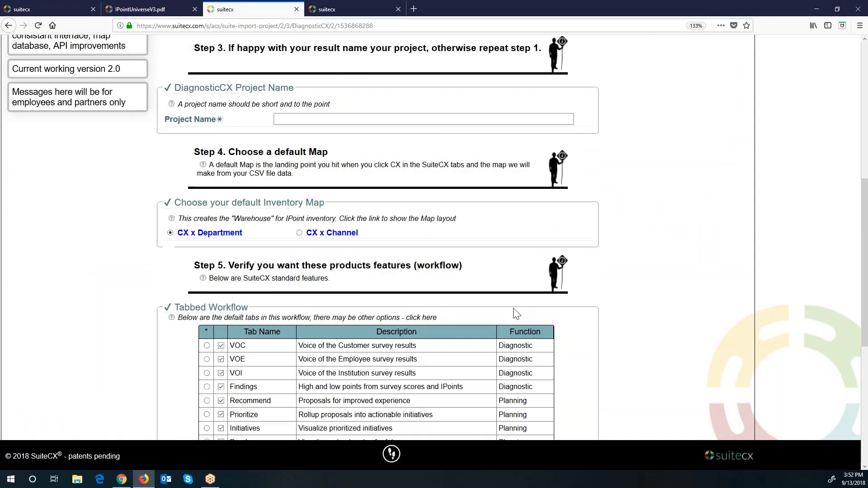
{"action": "scroll", "coordinate": [514, 312], "scroll_direction": "up", "scroll_amount": 15}
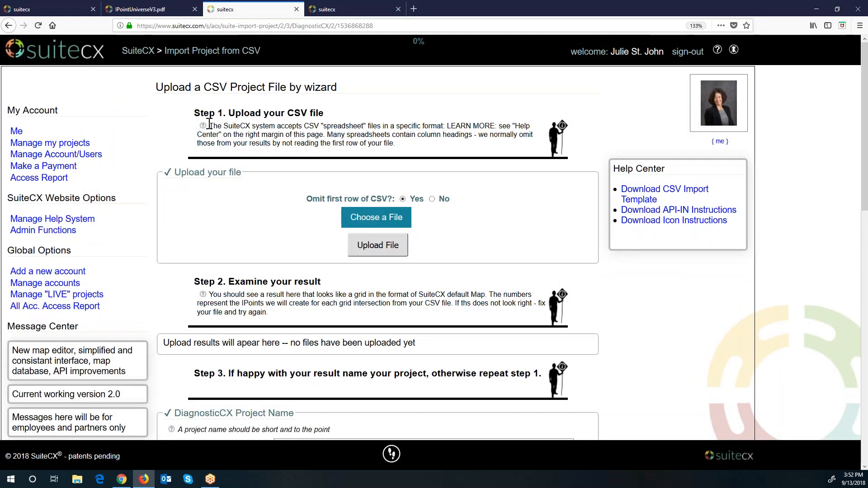
{"action": "left_click", "coordinate": [57, 9]}
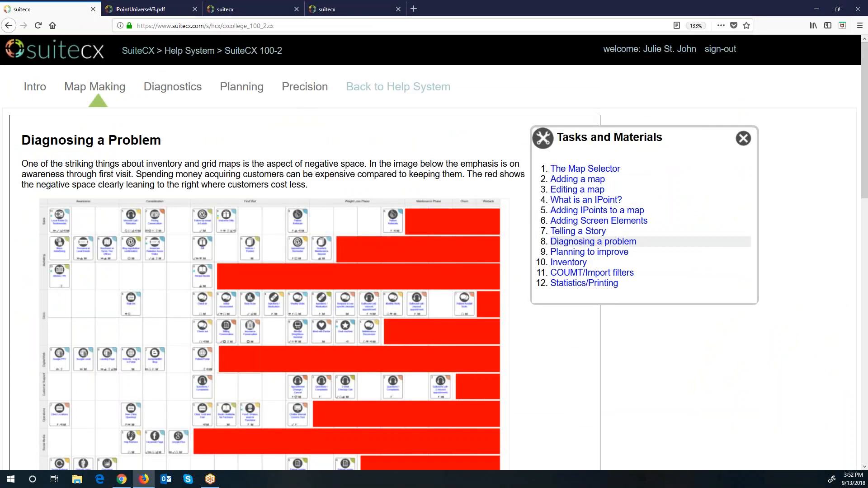
{"action": "left_click", "coordinate": [158, 92]}
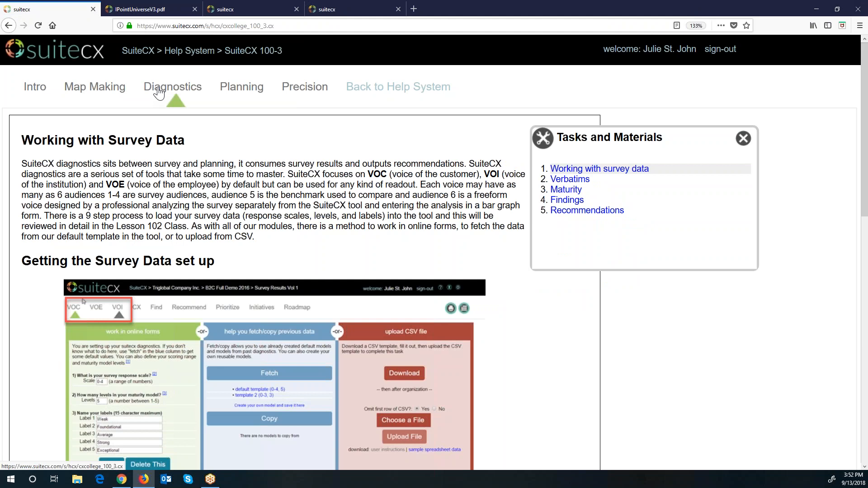
{"action": "left_click", "coordinate": [234, 6]}
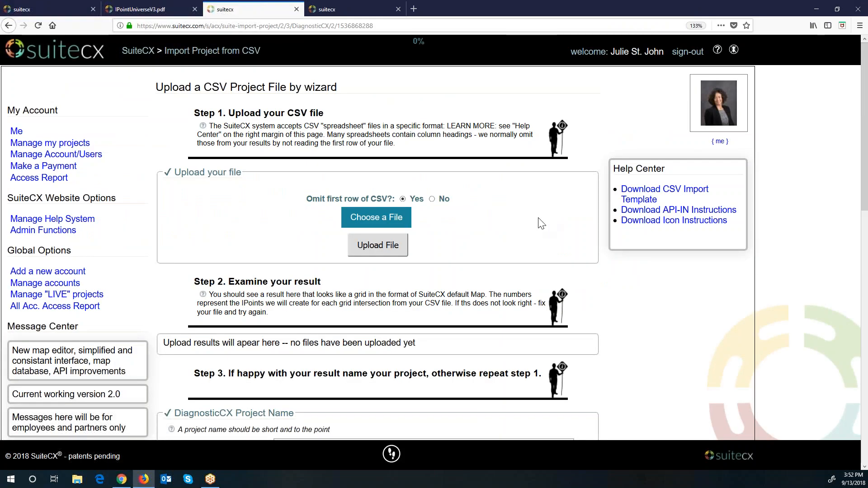
{"action": "left_click", "coordinate": [141, 57]}
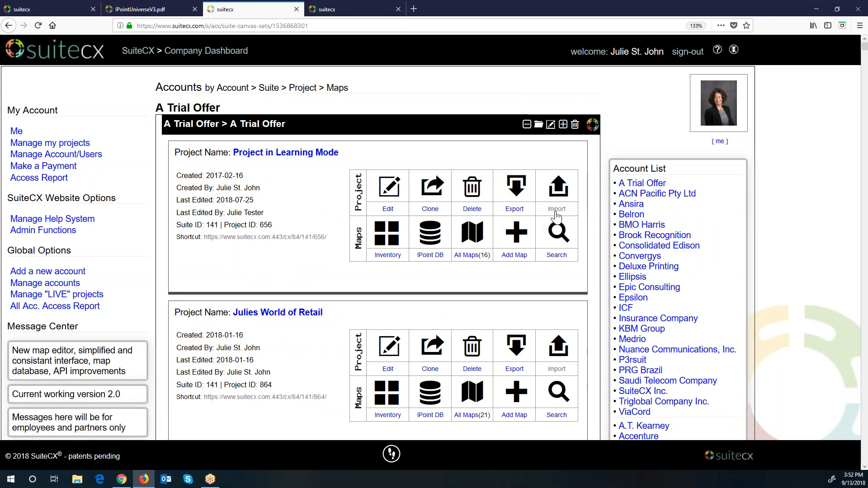
Step: Open and review the new DiagnosticCX Project Set-up form, then go back to the Diagnostics help tab
{"action": "scroll", "coordinate": [557, 216], "scroll_direction": "down", "scroll_amount": 1}
{"action": "scroll", "coordinate": [557, 216], "scroll_direction": "down", "scroll_amount": 10}
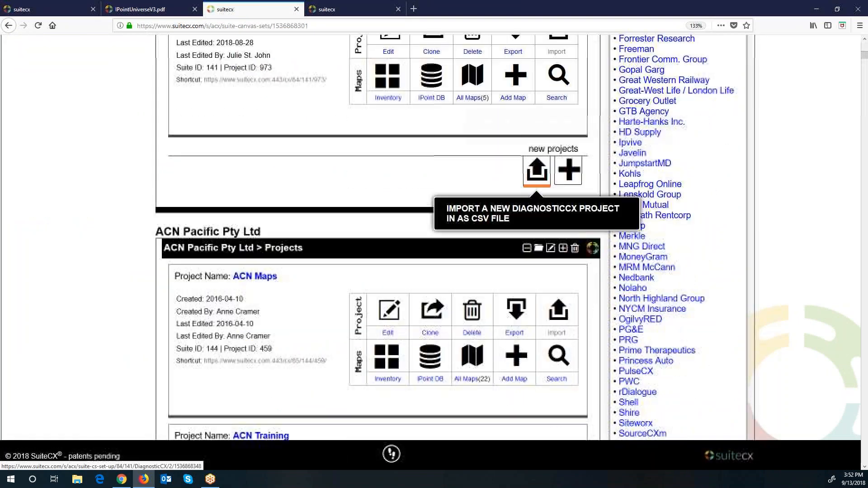
{"action": "left_click", "coordinate": [571, 170]}
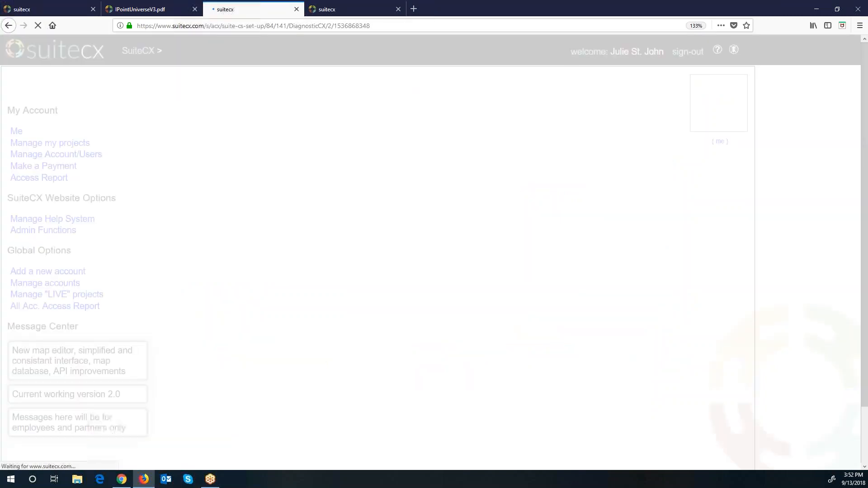
{"action": "scroll", "coordinate": [621, 306], "scroll_direction": "down", "scroll_amount": 3}
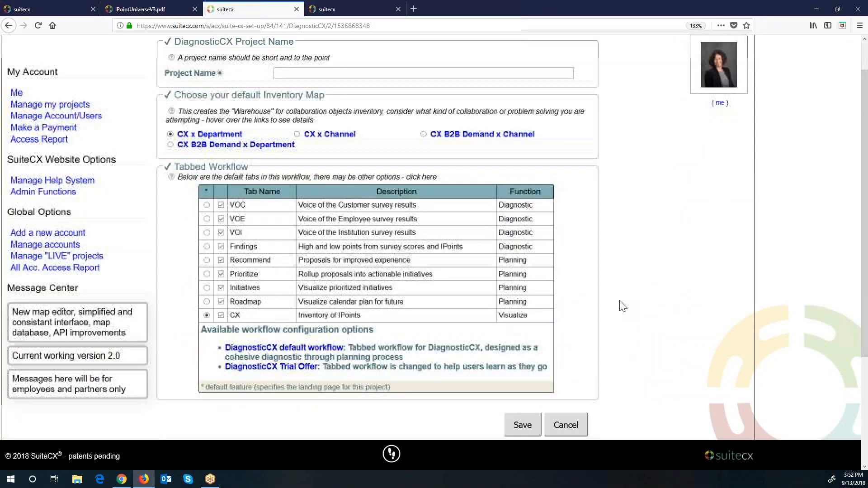
{"action": "scroll", "coordinate": [620, 304], "scroll_direction": "up", "scroll_amount": 2}
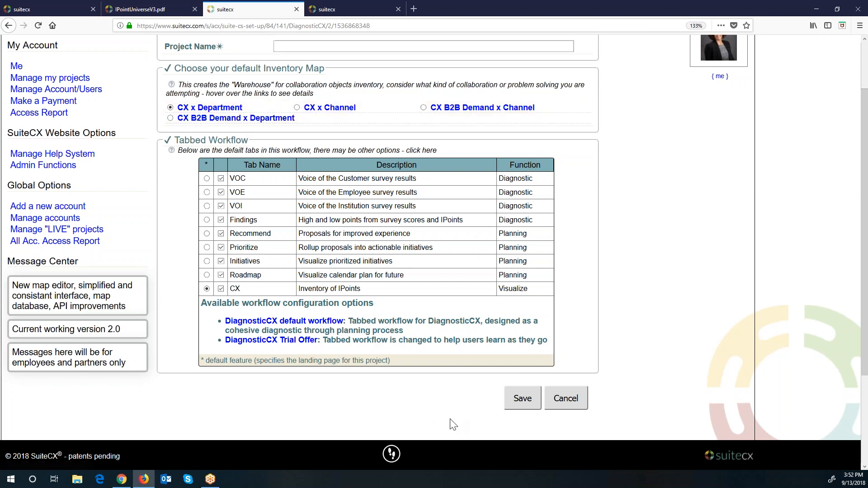
{"action": "scroll", "coordinate": [494, 421], "scroll_direction": "up", "scroll_amount": 3}
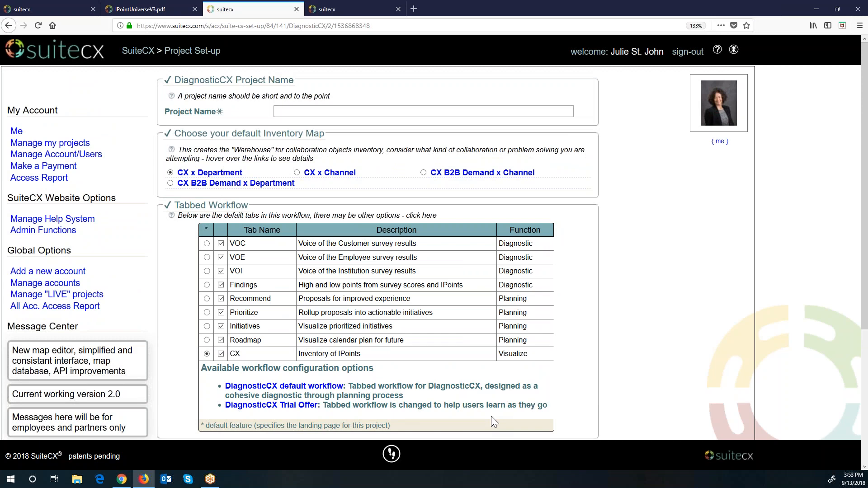
{"action": "left_click", "coordinate": [140, 9]}
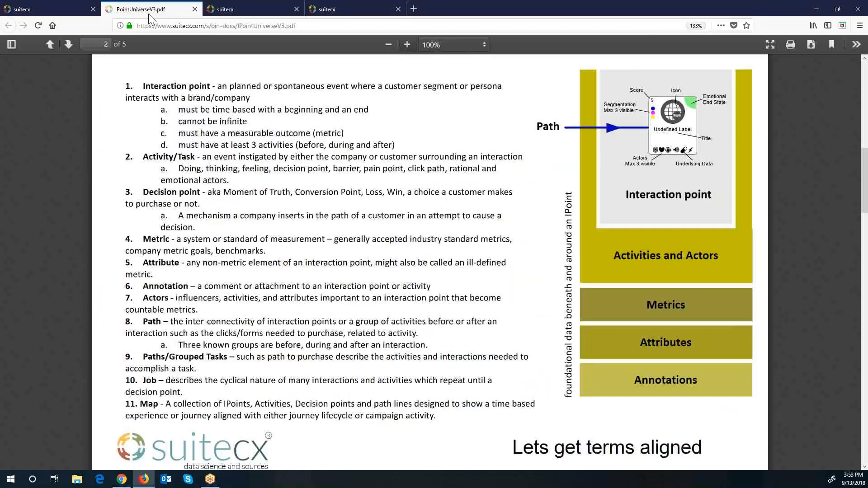
{"action": "left_click", "coordinate": [59, 9]}
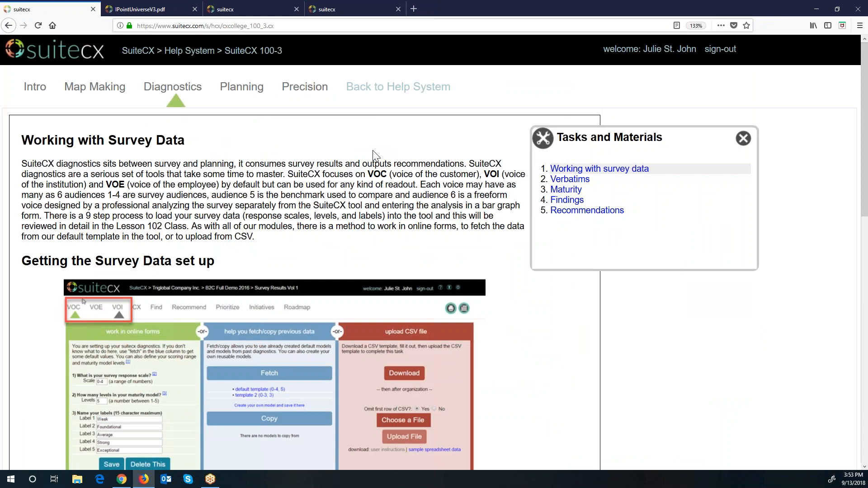
Step: Visit the Verbatims, Maturity, Findings, Recommendations and Working with survey data topics, finishing on Verbatims' templates
{"action": "left_click", "coordinate": [560, 180]}
{"action": "left_click", "coordinate": [563, 189]}
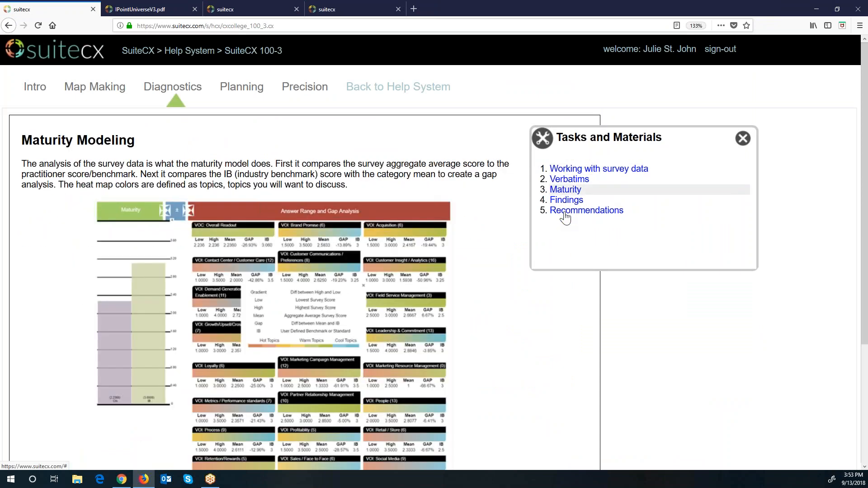
{"action": "left_click", "coordinate": [568, 202]}
{"action": "left_click", "coordinate": [568, 212]}
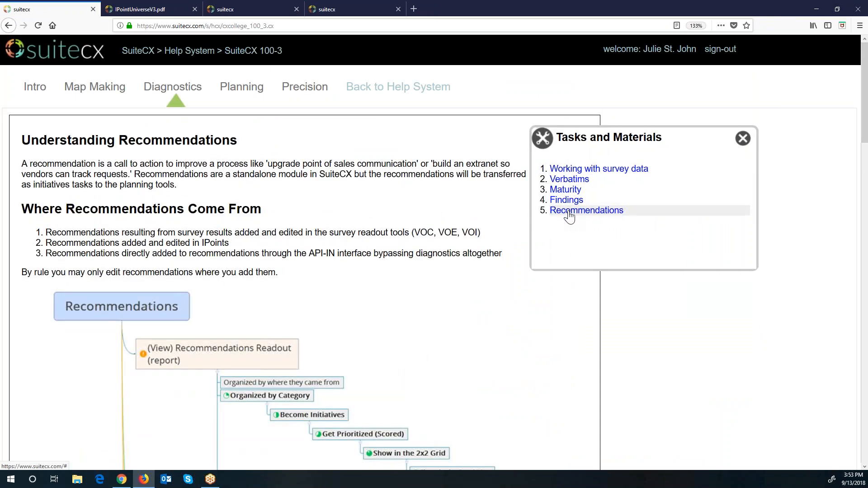
{"action": "left_click", "coordinate": [581, 170]}
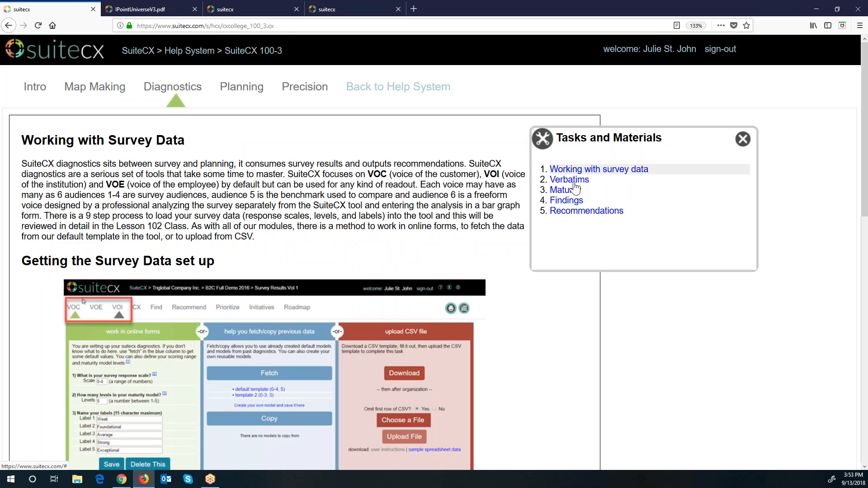
{"action": "left_click", "coordinate": [573, 182]}
{"action": "scroll", "coordinate": [533, 249], "scroll_direction": "down", "scroll_amount": 4}
{"action": "scroll", "coordinate": [533, 250], "scroll_direction": "down", "scroll_amount": 2}
Step: Zoom the help page to 150% and scroll through the Verbatims layouts
{"action": "left_click", "coordinate": [860, 25]}
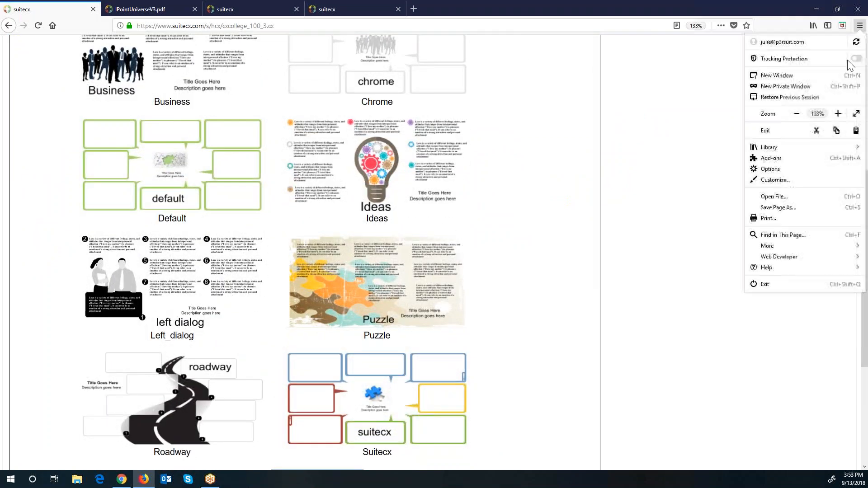
{"action": "left_click", "coordinate": [838, 114]}
{"action": "left_click", "coordinate": [680, 241]}
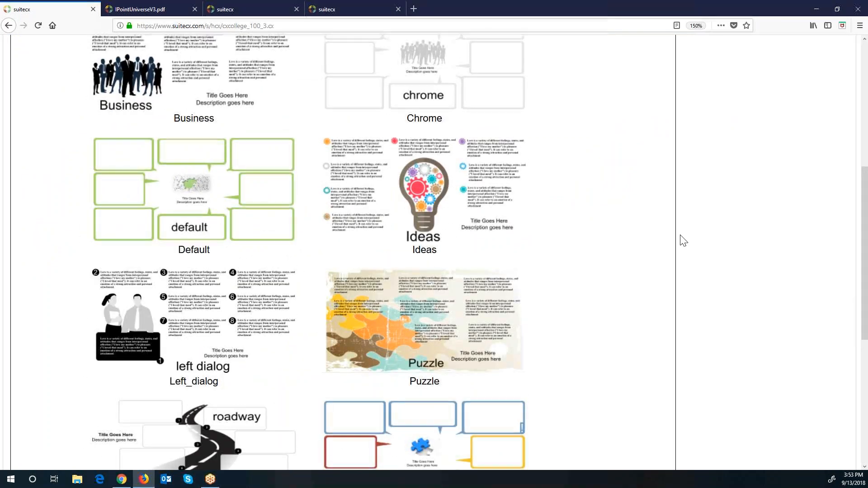
{"action": "scroll", "coordinate": [640, 321], "scroll_direction": "down", "scroll_amount": 10}
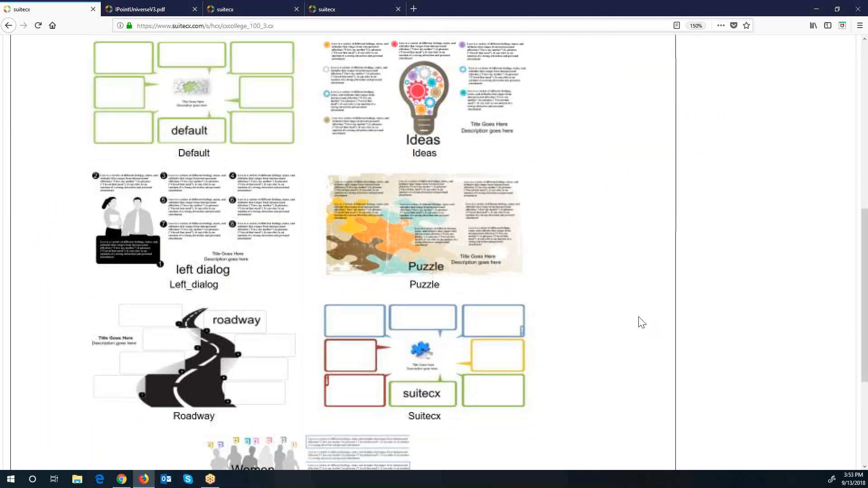
{"action": "scroll", "coordinate": [642, 323], "scroll_direction": "down", "scroll_amount": 1}
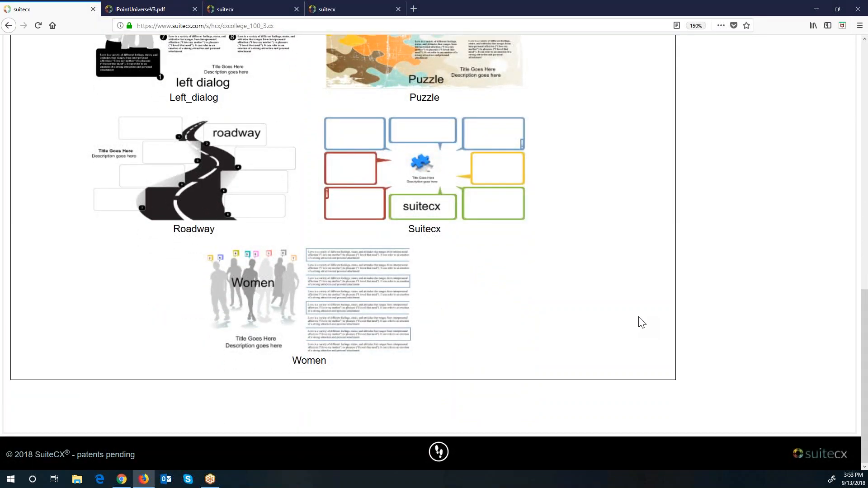
{"action": "scroll", "coordinate": [642, 323], "scroll_direction": "up", "scroll_amount": 12}
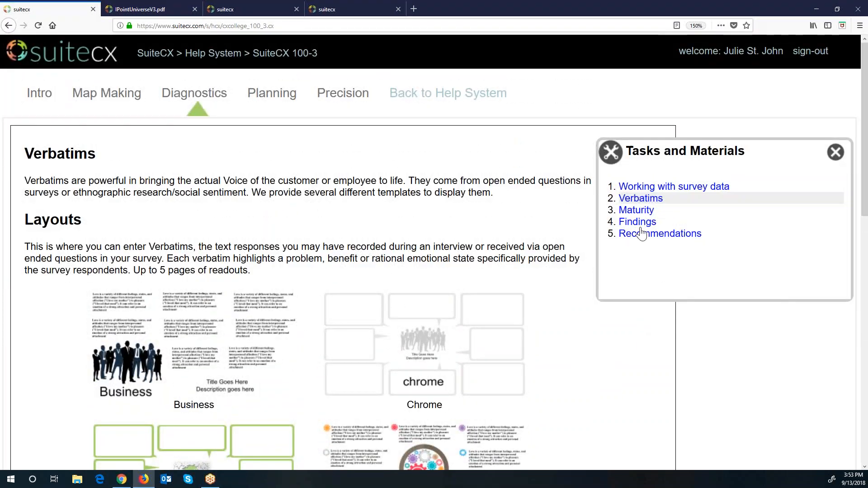
Step: Review the Maturity, Findings and Recommendations topics, landing in the Planning lesson
{"action": "left_click", "coordinate": [635, 210]}
{"action": "scroll", "coordinate": [620, 333], "scroll_direction": "down", "scroll_amount": 3}
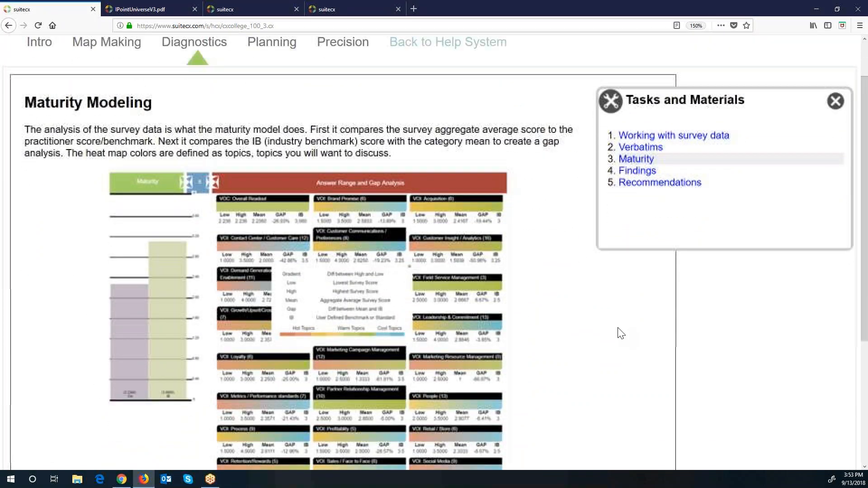
{"action": "scroll", "coordinate": [620, 332], "scroll_direction": "up", "scroll_amount": 3}
{"action": "left_click", "coordinate": [646, 225]}
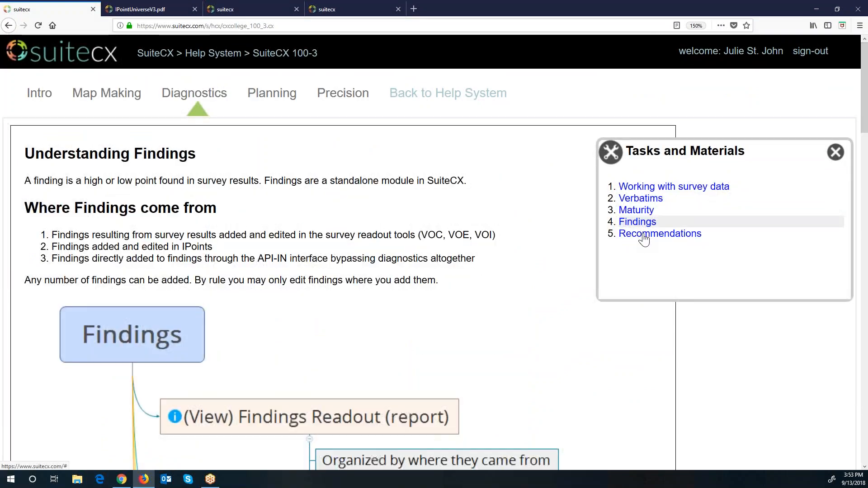
{"action": "left_click", "coordinate": [644, 235]}
{"action": "left_click", "coordinate": [277, 104]}
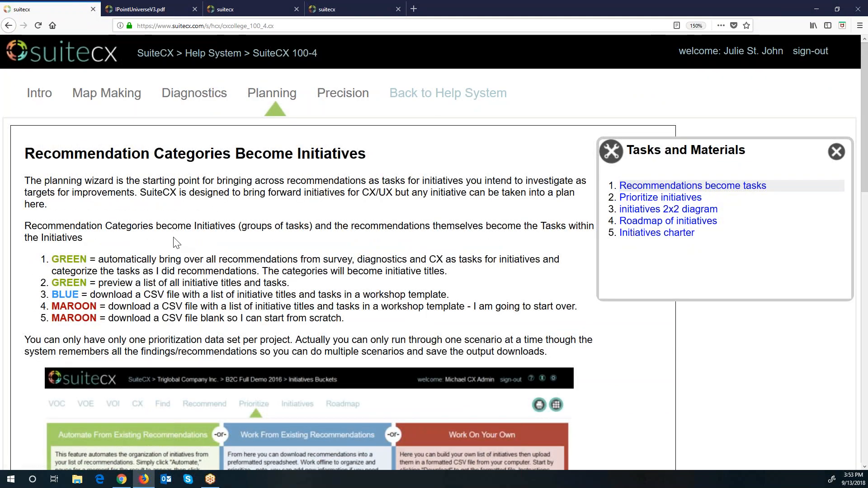
Step: Return to the top of the Planning lesson and read the Prioritize initiatives section
{"action": "scroll", "coordinate": [426, 260], "scroll_direction": "down", "scroll_amount": 3}
{"action": "scroll", "coordinate": [427, 260], "scroll_direction": "down", "scroll_amount": 6}
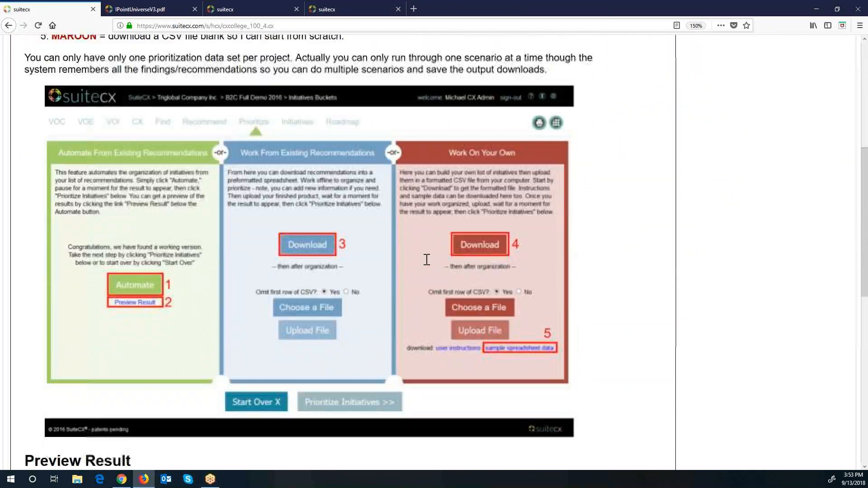
{"action": "key", "text": "Home"}
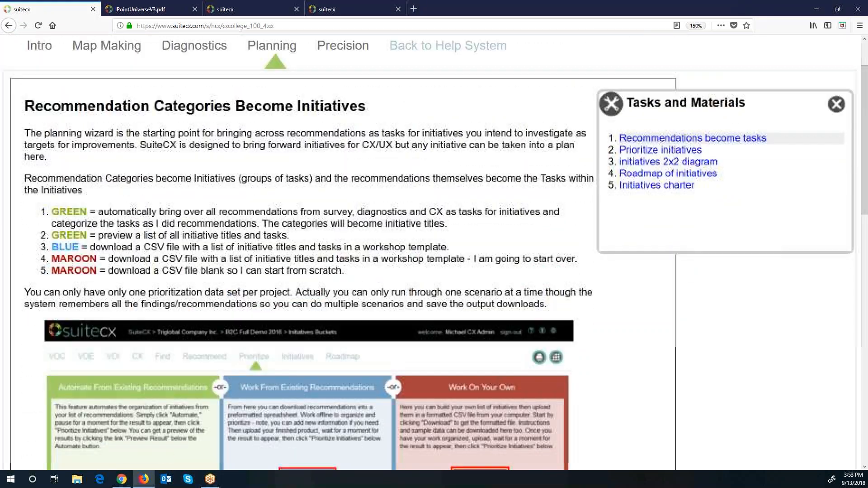
{"action": "left_click", "coordinate": [659, 197]}
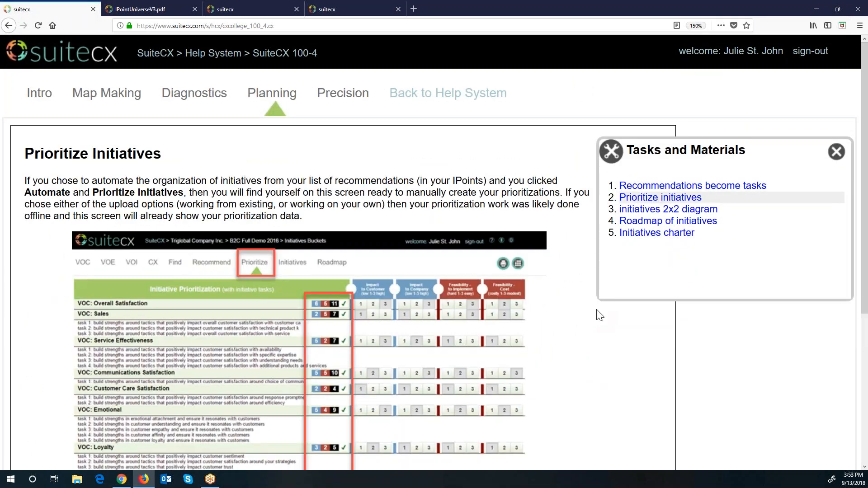
{"action": "scroll", "coordinate": [599, 315], "scroll_direction": "down", "scroll_amount": 3}
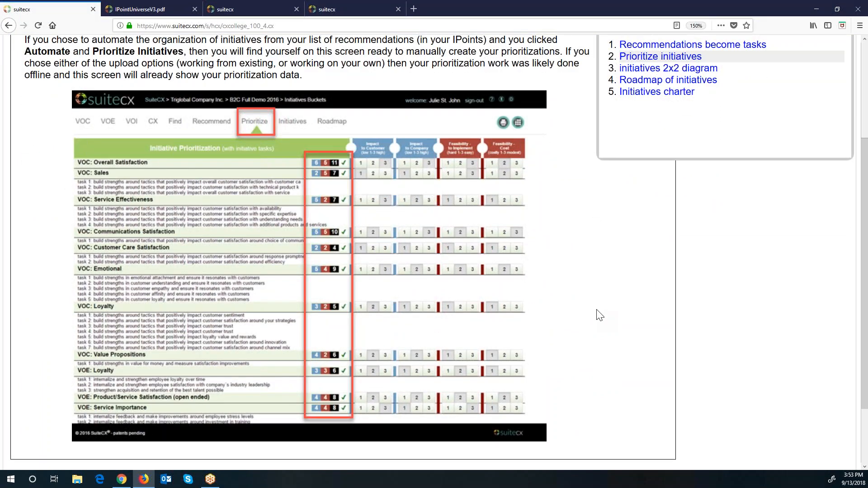
Step: Read the initiatives 2x2 diagram section, then the Initiatives charter section
{"action": "left_click", "coordinate": [672, 69]}
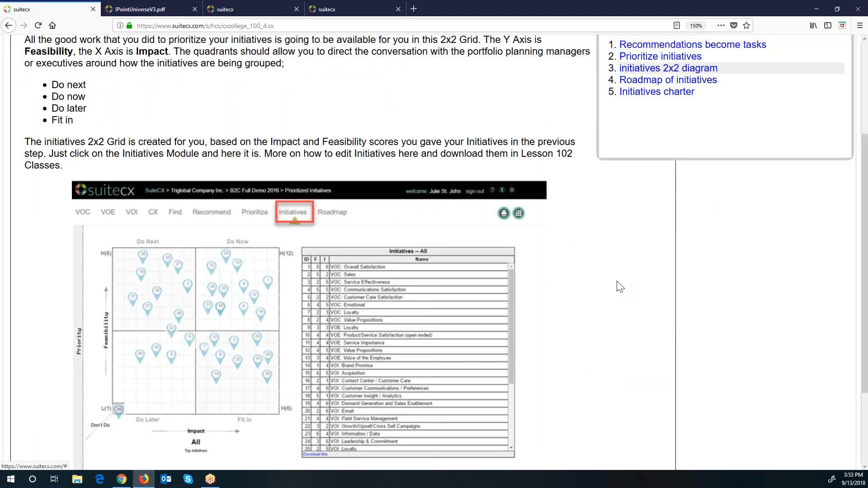
{"action": "scroll", "coordinate": [618, 287], "scroll_direction": "down", "scroll_amount": 3}
{"action": "scroll", "coordinate": [674, 116], "scroll_direction": "up", "scroll_amount": 2}
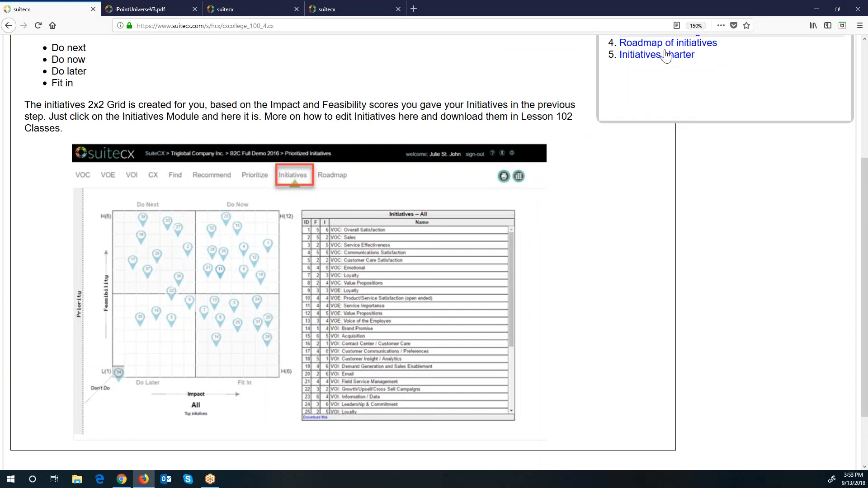
{"action": "left_click", "coordinate": [666, 55]}
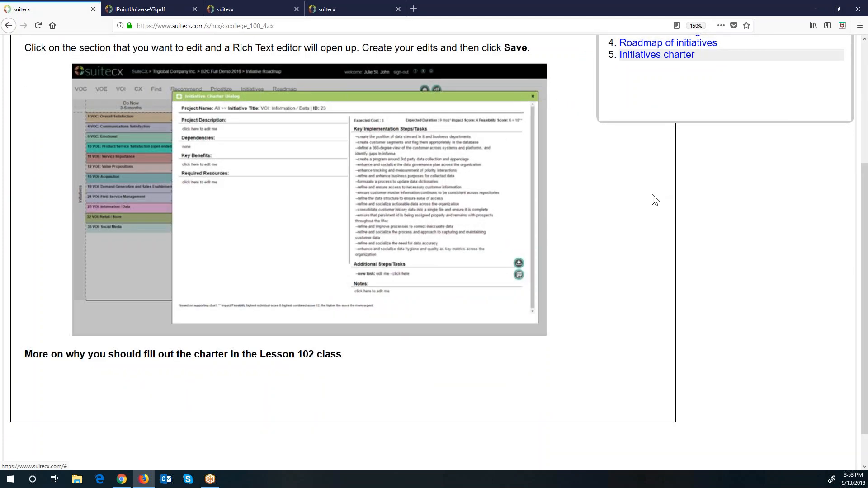
{"action": "scroll", "coordinate": [615, 260], "scroll_direction": "up", "scroll_amount": 4}
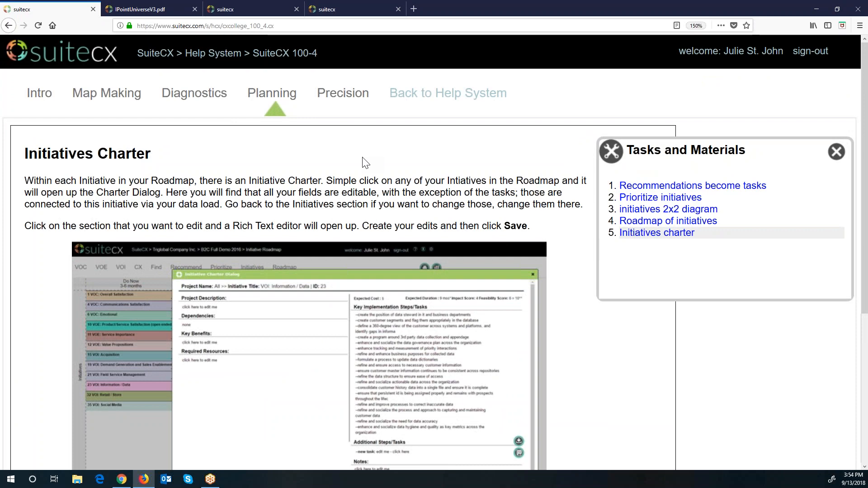
{"action": "scroll", "coordinate": [542, 230], "scroll_direction": "down", "scroll_amount": 3}
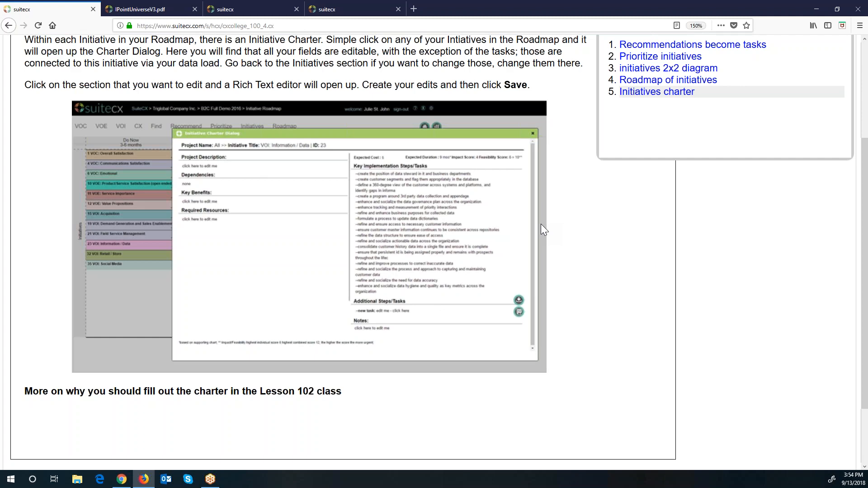
{"action": "scroll", "coordinate": [540, 224], "scroll_direction": "up", "scroll_amount": 3}
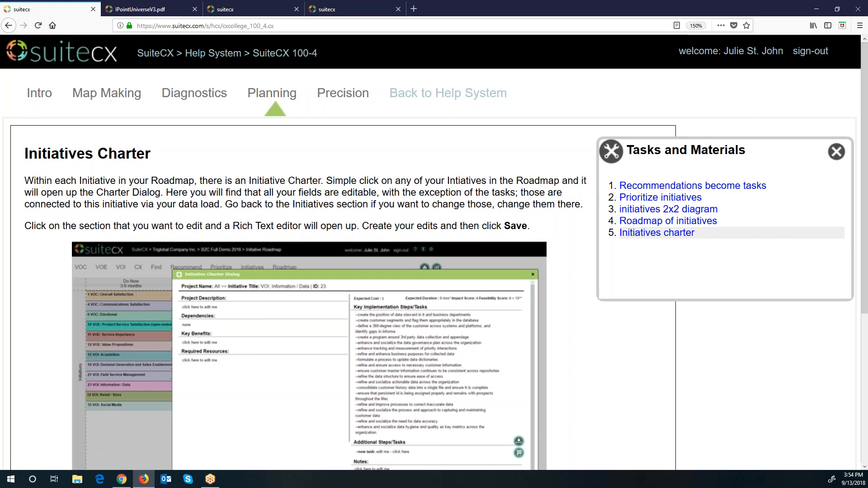
Step: Go back to the help system and open the SuiteCX 101 Intro lesson
{"action": "left_click", "coordinate": [440, 103]}
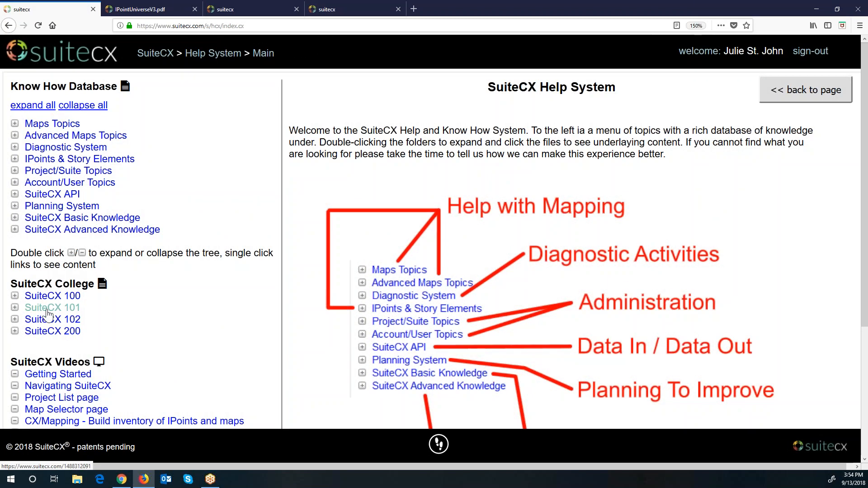
{"action": "double_click", "coordinate": [55, 310]}
{"action": "left_click", "coordinate": [54, 321]}
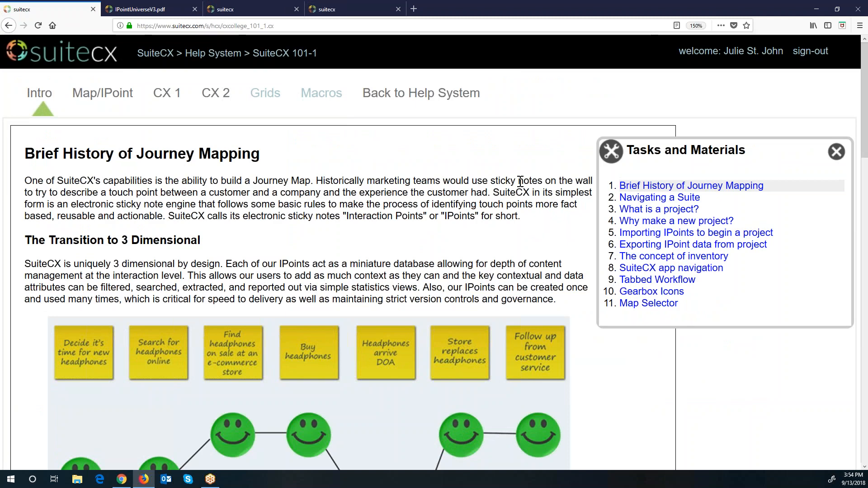
Step: Step through the Intro topics: suites, projects, importing and exporting IPoints, inventory and Tabbed Workflow
{"action": "left_click", "coordinate": [664, 215]}
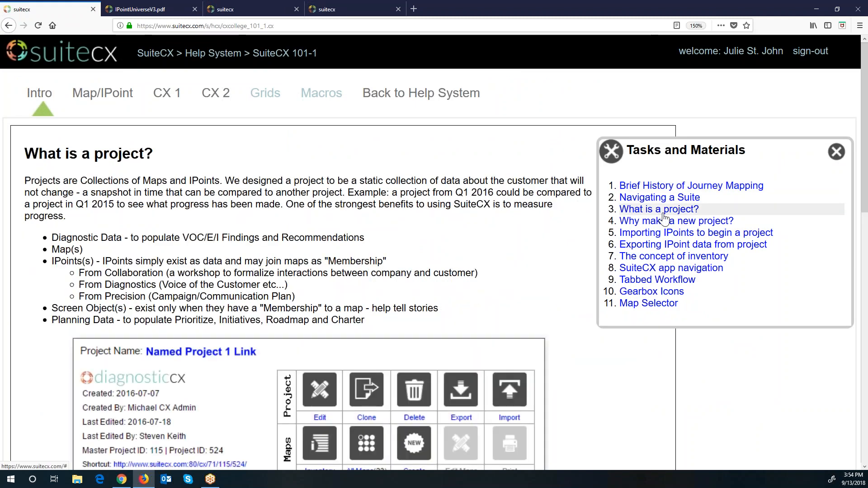
{"action": "left_click", "coordinate": [663, 199]}
{"action": "left_click", "coordinate": [662, 213]}
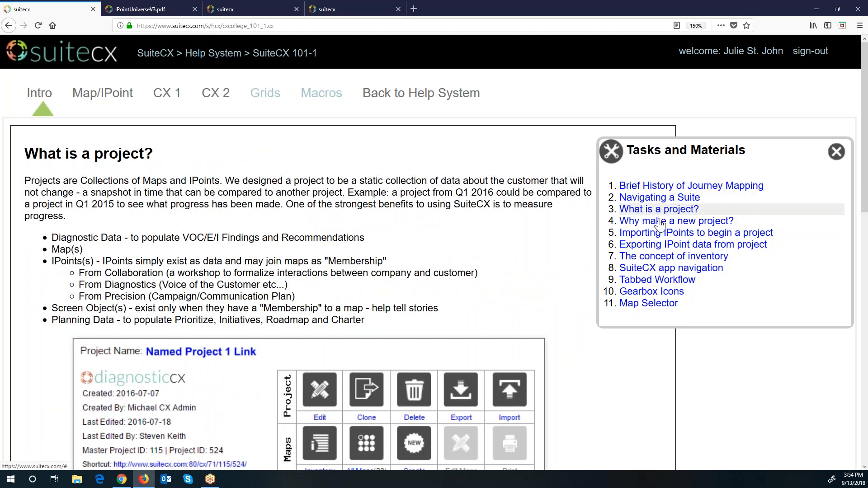
{"action": "left_click", "coordinate": [661, 223]}
{"action": "left_click", "coordinate": [658, 235]}
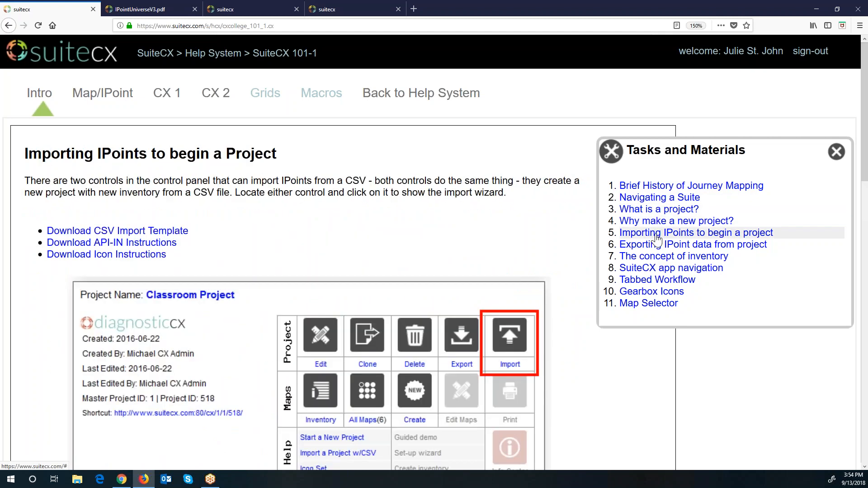
{"action": "left_click", "coordinate": [657, 247]}
{"action": "left_click", "coordinate": [656, 258]}
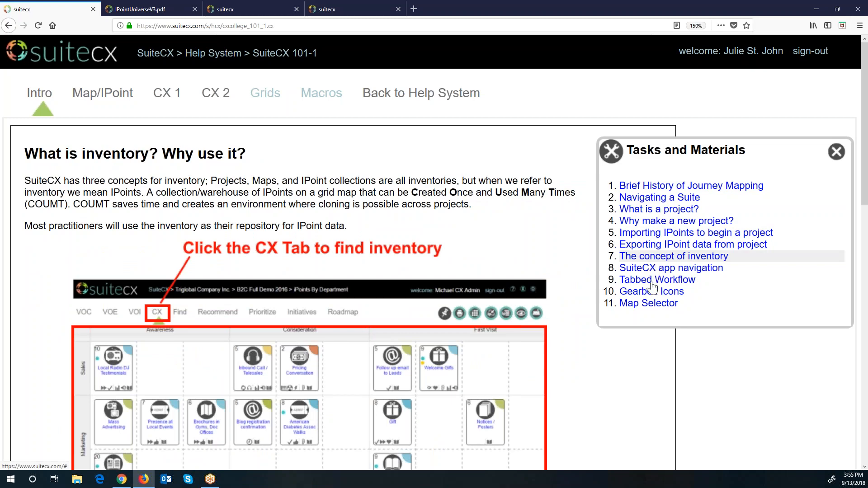
{"action": "left_click", "coordinate": [653, 282]}
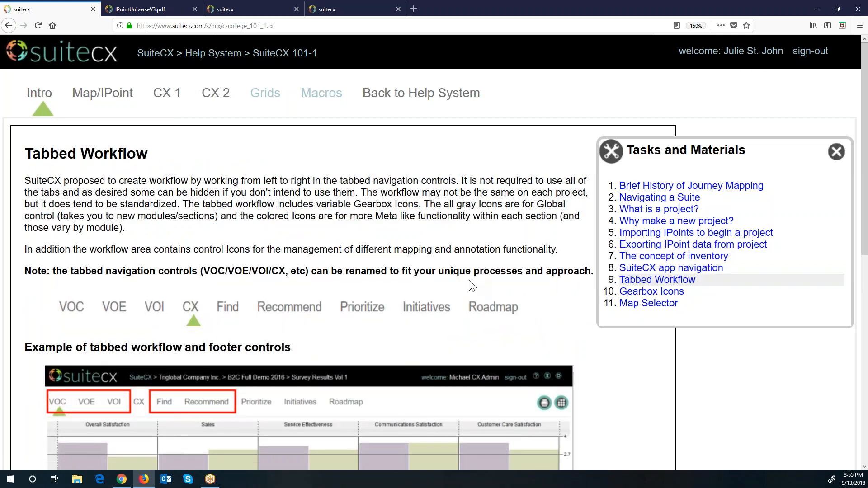
{"action": "left_click", "coordinate": [104, 92]}
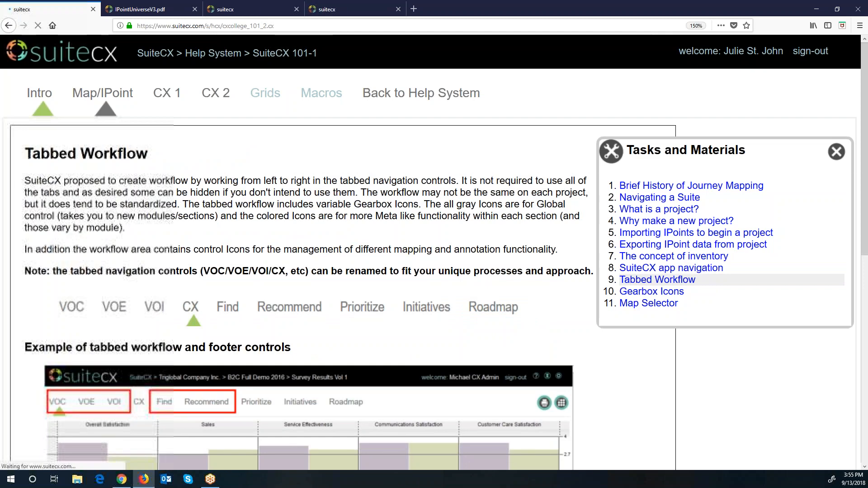
Step: Step through the Map/IPoint topics, from Configurable maps to Callout Editor, then open CX 1
{"action": "left_click", "coordinate": [653, 211]}
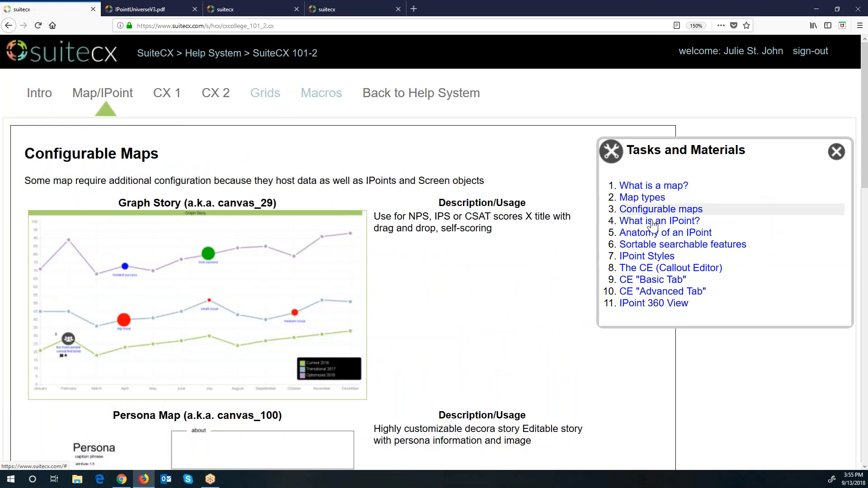
{"action": "left_click", "coordinate": [652, 222]}
{"action": "left_click", "coordinate": [654, 234]}
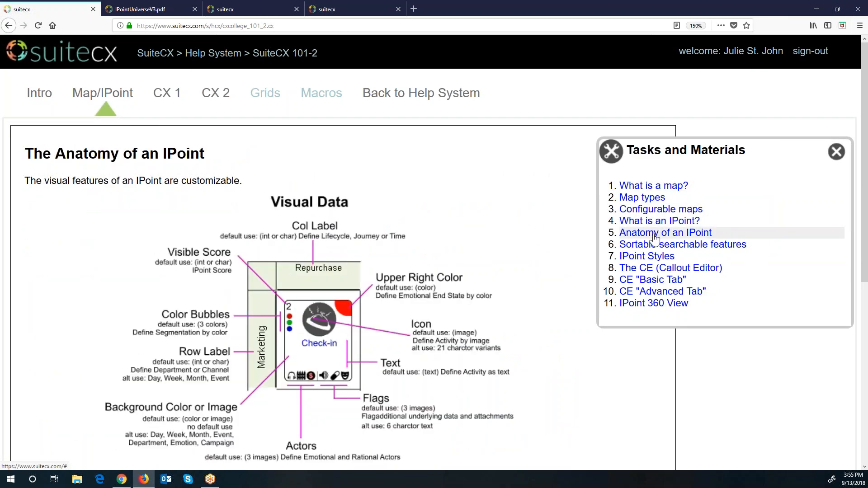
{"action": "left_click", "coordinate": [655, 246]}
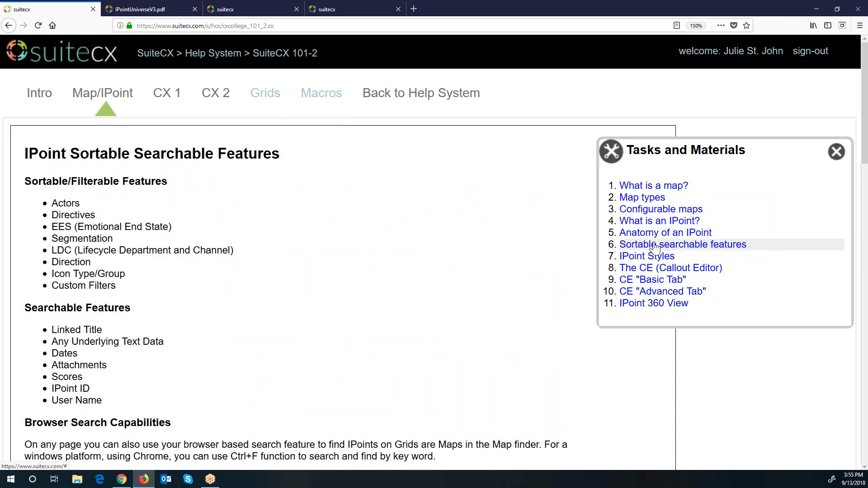
{"action": "left_click", "coordinate": [654, 256]}
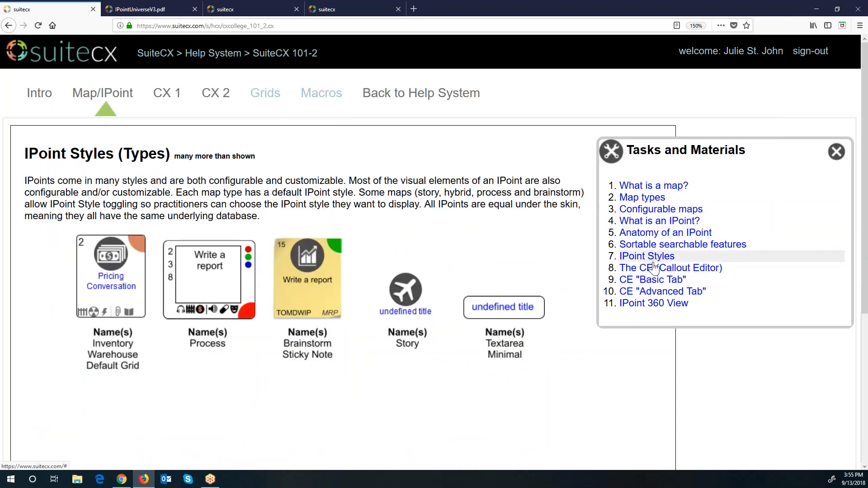
{"action": "left_click", "coordinate": [654, 269]}
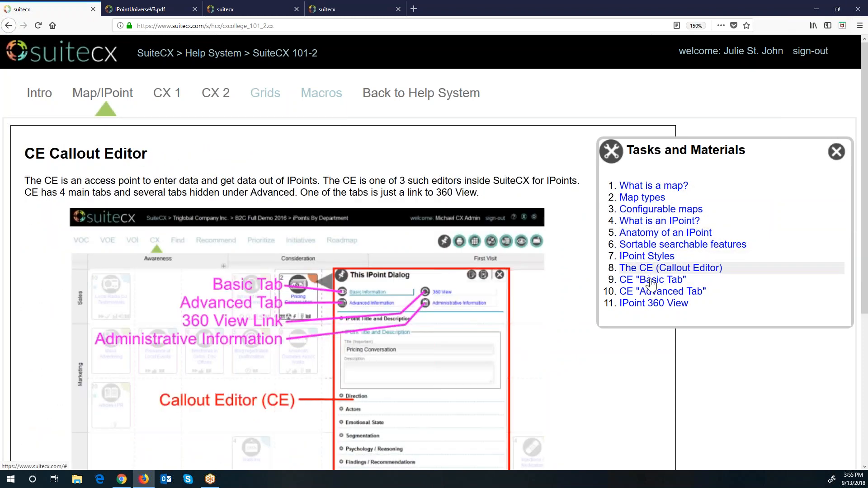
{"action": "left_click", "coordinate": [163, 95]}
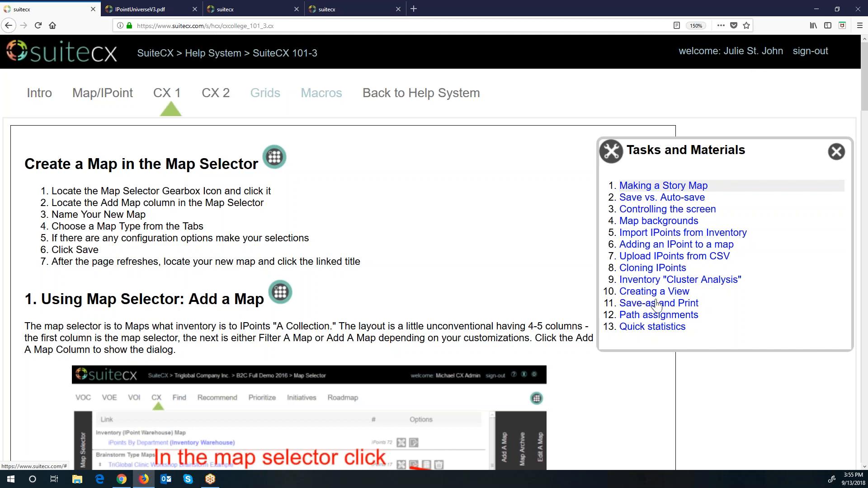
Step: Browse the CX 2 and Grids lessons, then return to the Intro's Brief History of Journey Mapping
{"action": "left_click", "coordinate": [216, 96]}
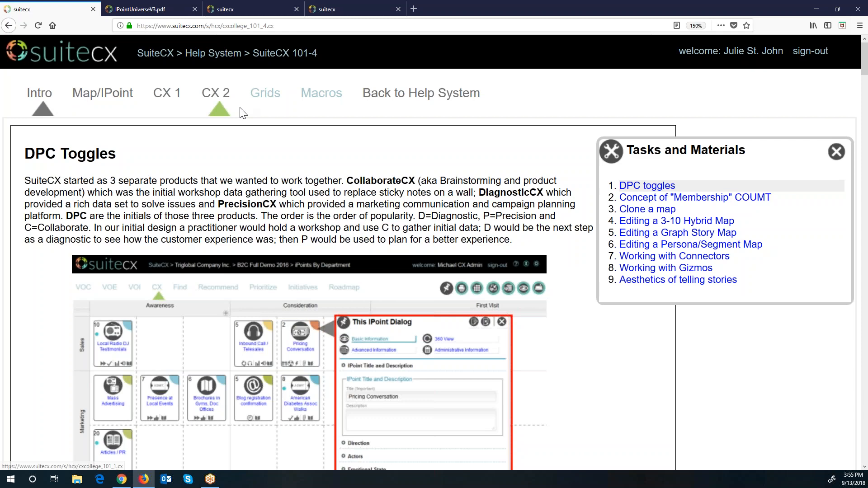
{"action": "left_click", "coordinate": [266, 92]}
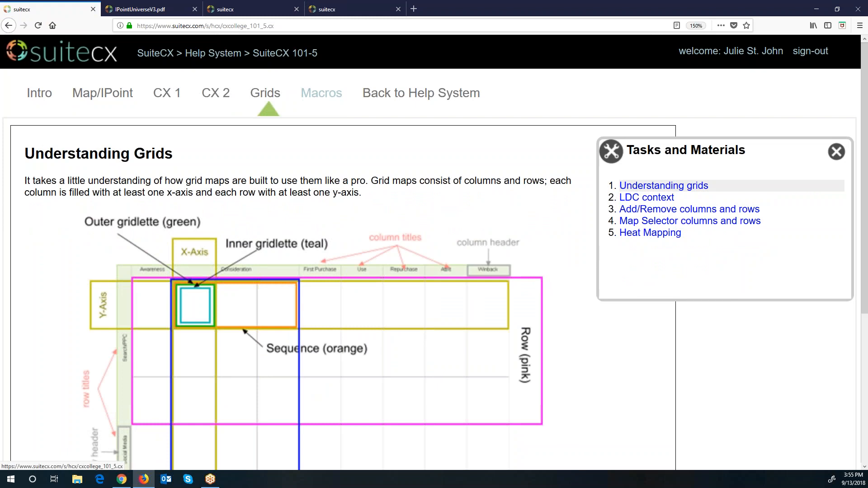
{"action": "left_click", "coordinate": [51, 97]}
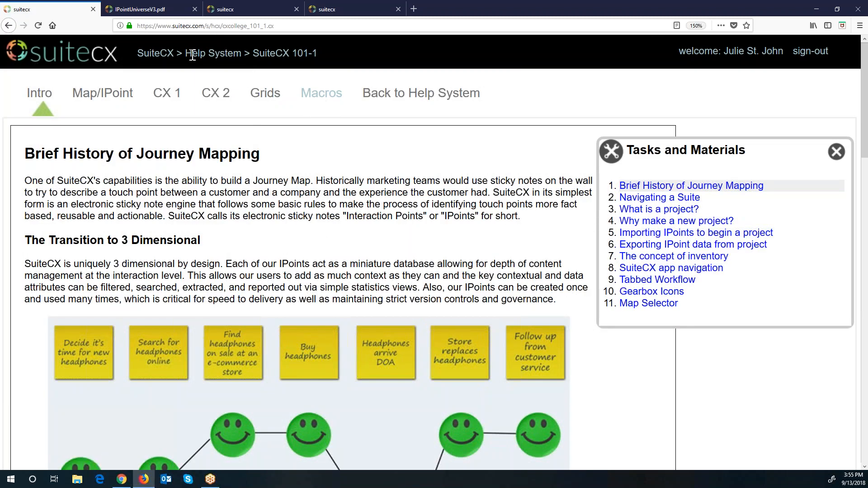